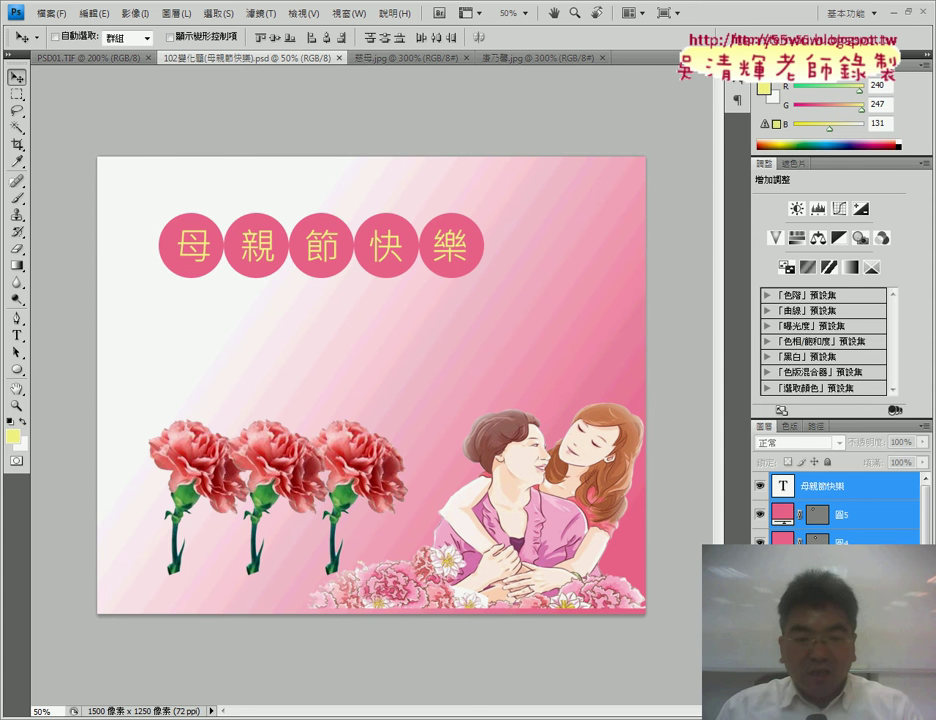
Step: Switch from Photoshop to the browser showing the carnation picture
left_click(105, 640)
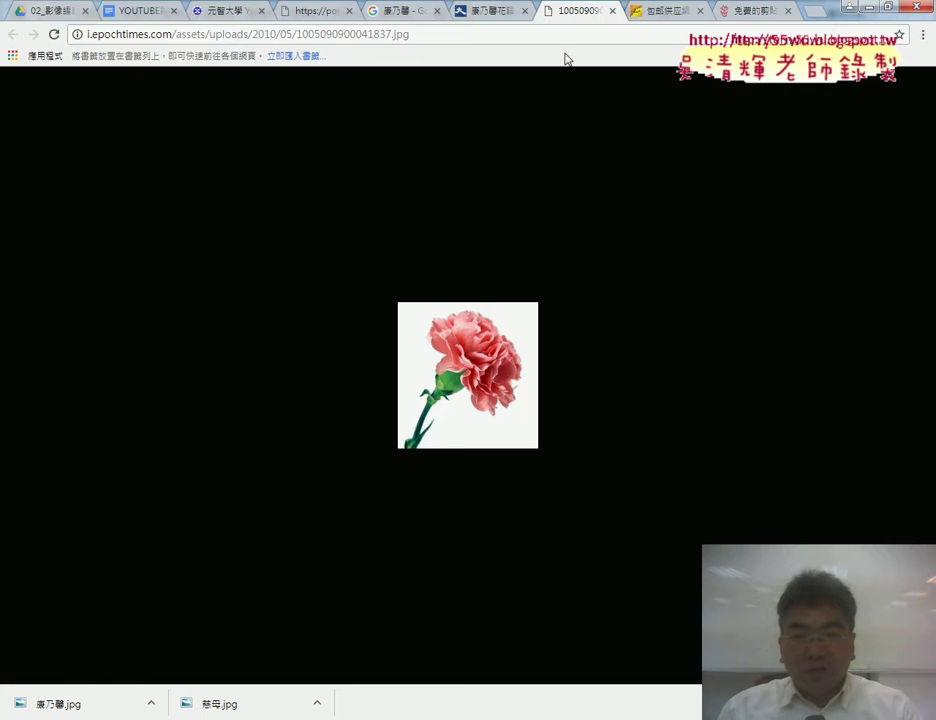
Step: Glance at the 康乃馨 results tab, then go back to the 慈母 image results
left_click(409, 18)
scroll(420, 210, "up", 3)
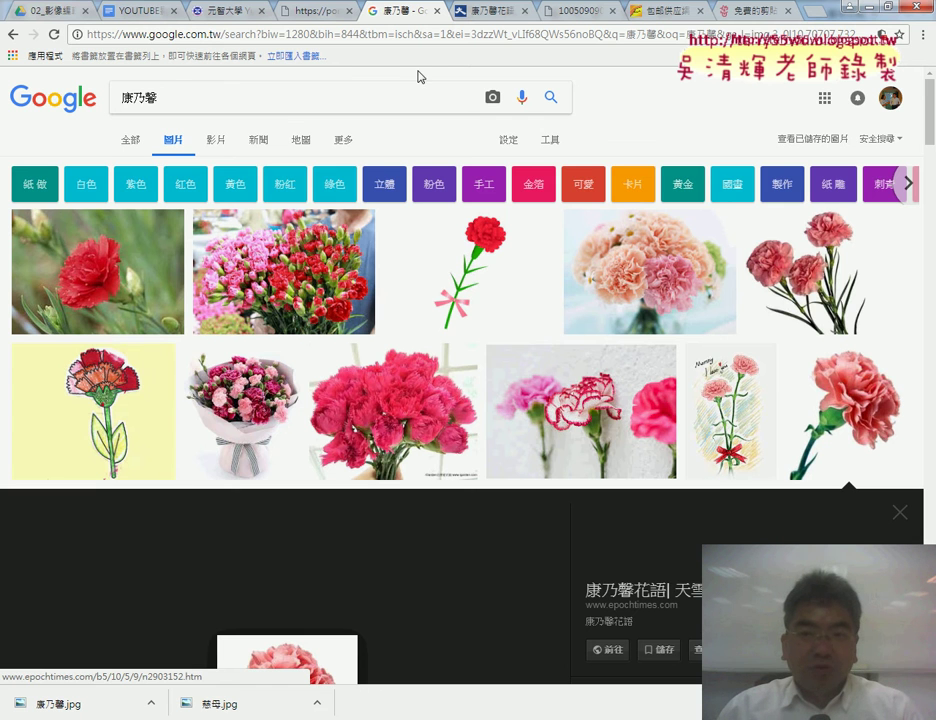
left_click(13, 34)
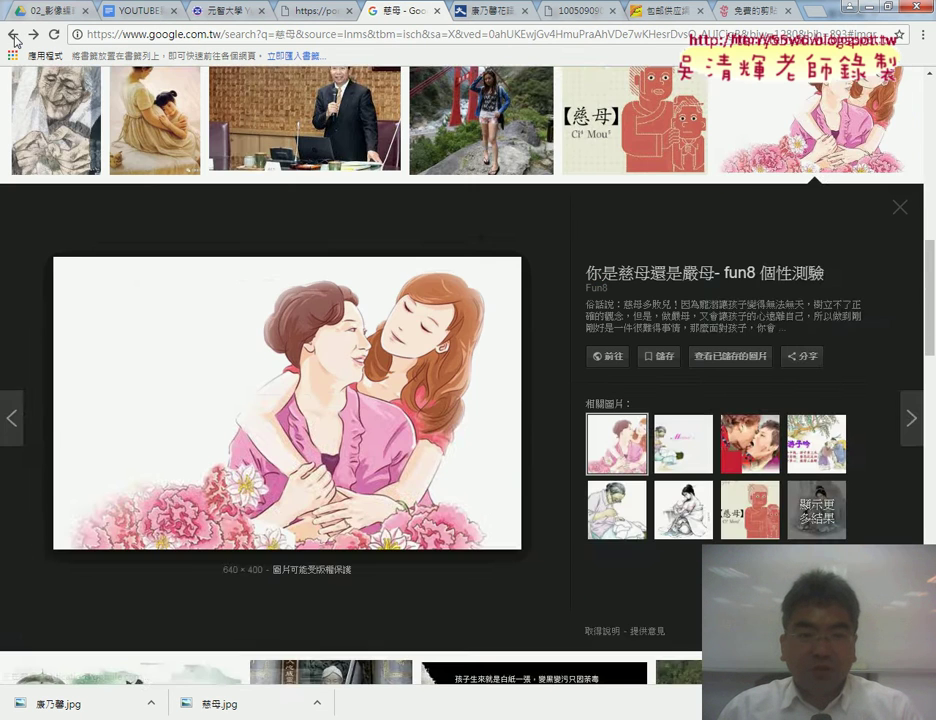
scroll(483, 411, "up", 3)
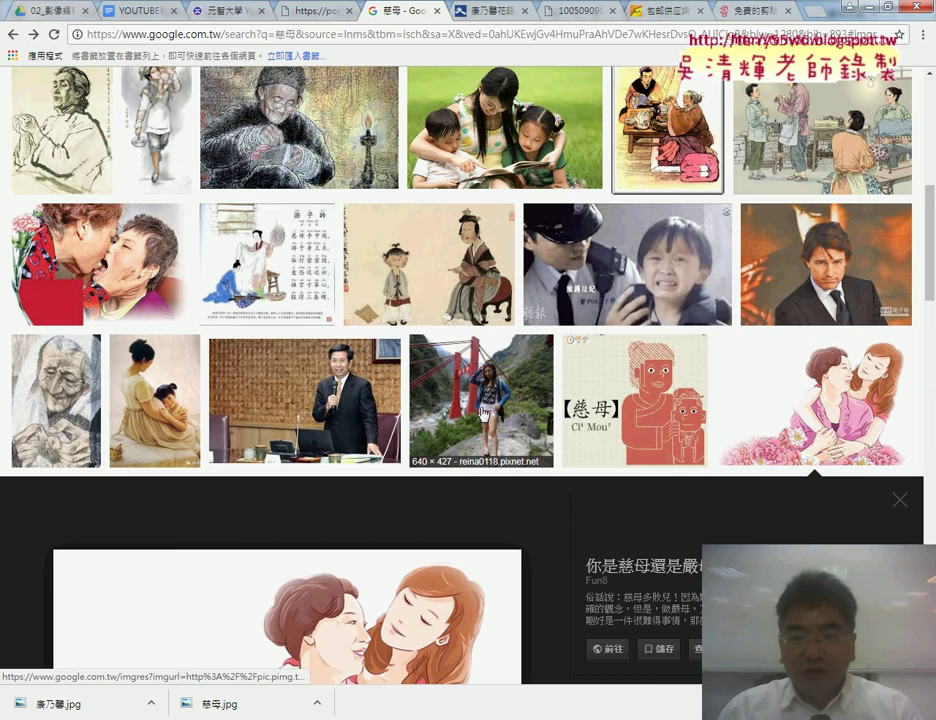
scroll(483, 411, "up", 2)
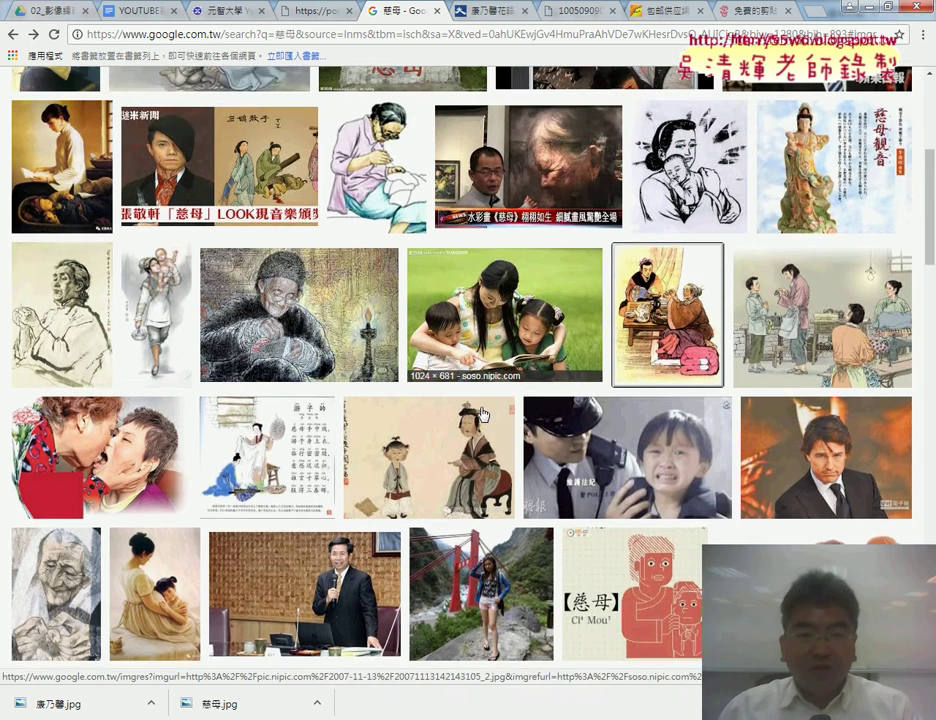
scroll(482, 412, "up", 1)
scroll(482, 412, "up", 1)
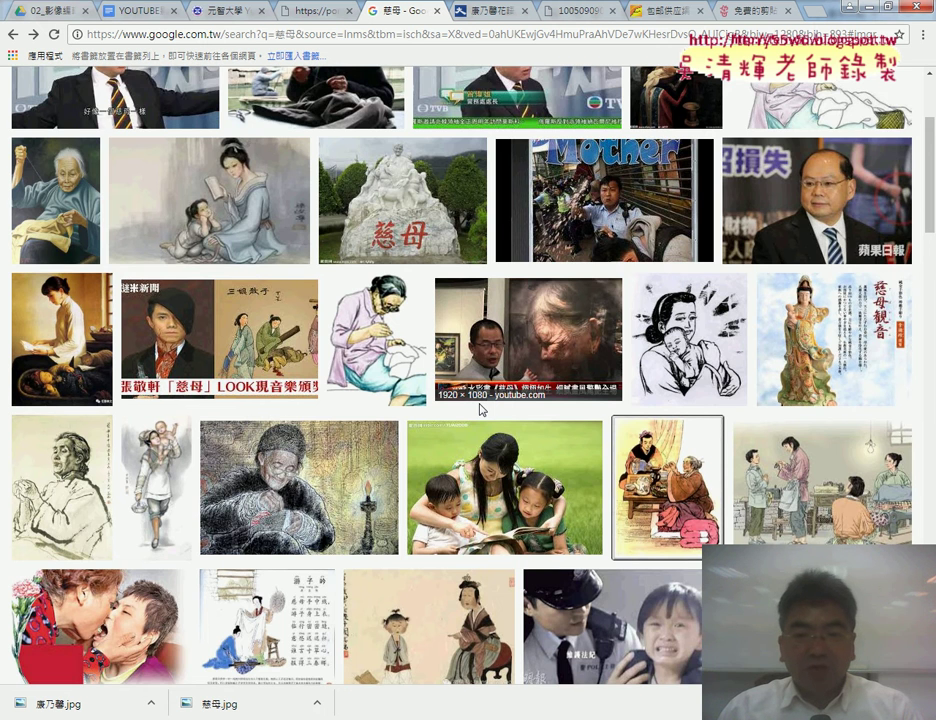
scroll(481, 409, "down", 3)
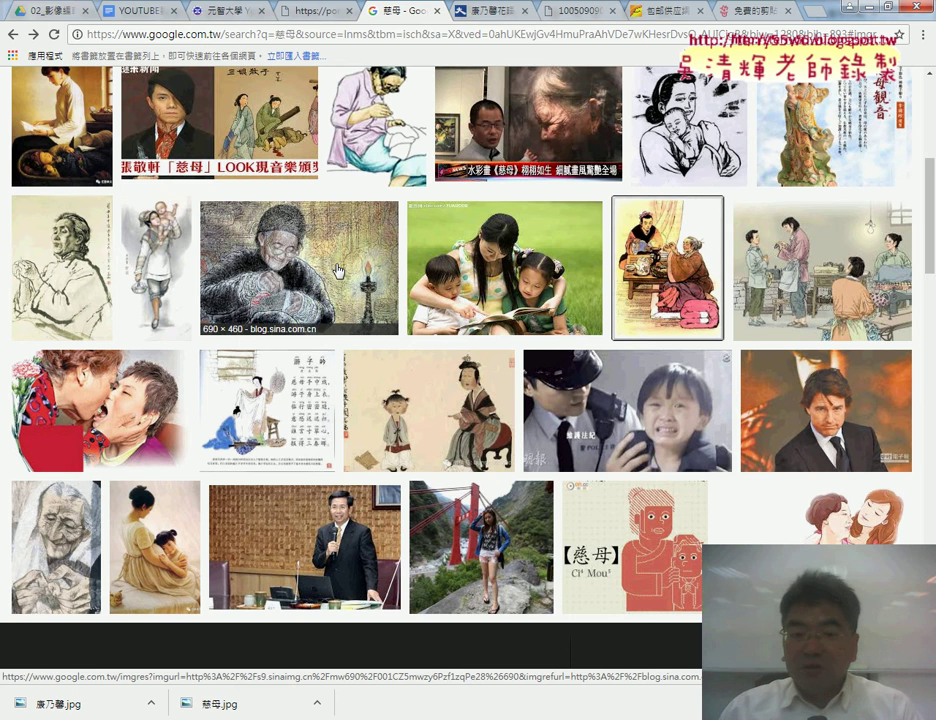
Step: Preview the pink mother-daughter image, then return to the 康乃馨 carnation results
left_click(855, 510)
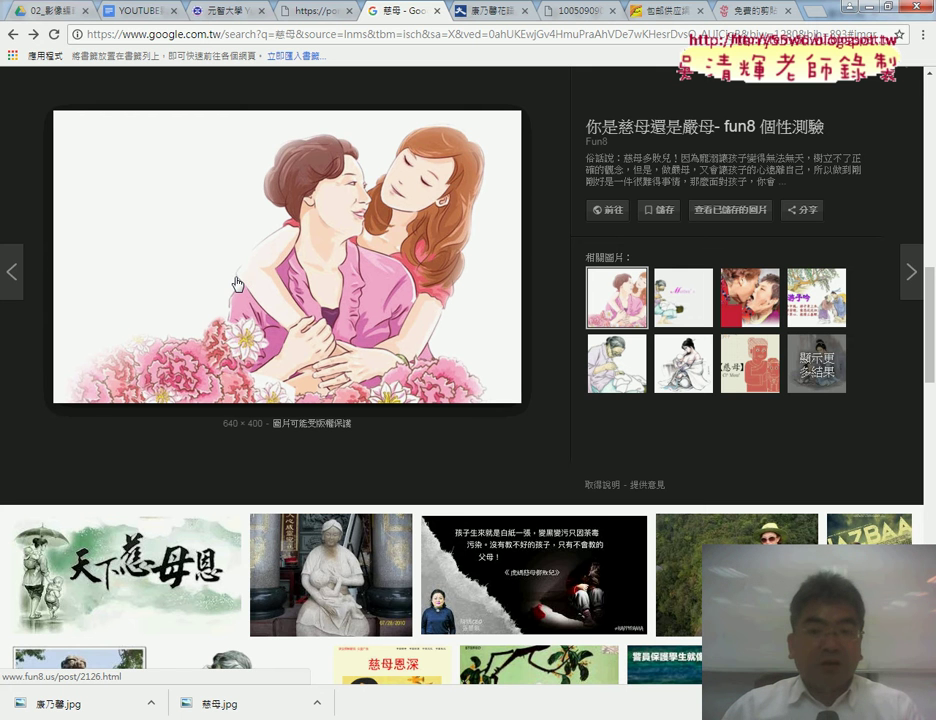
scroll(259, 284, "up", 1)
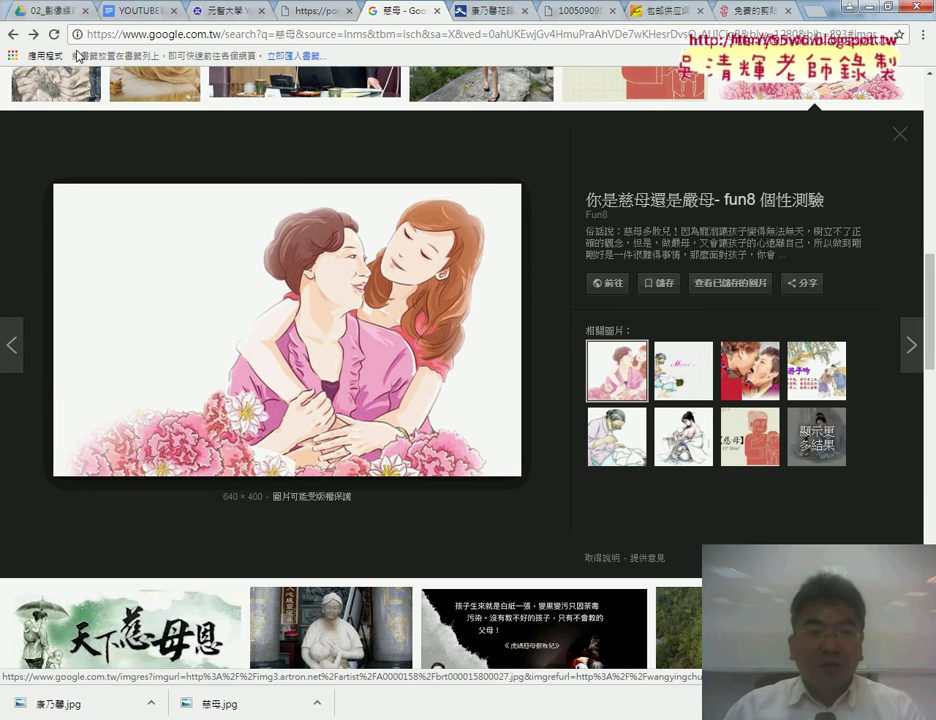
left_click(12, 34)
scroll(445, 290, "up", 3)
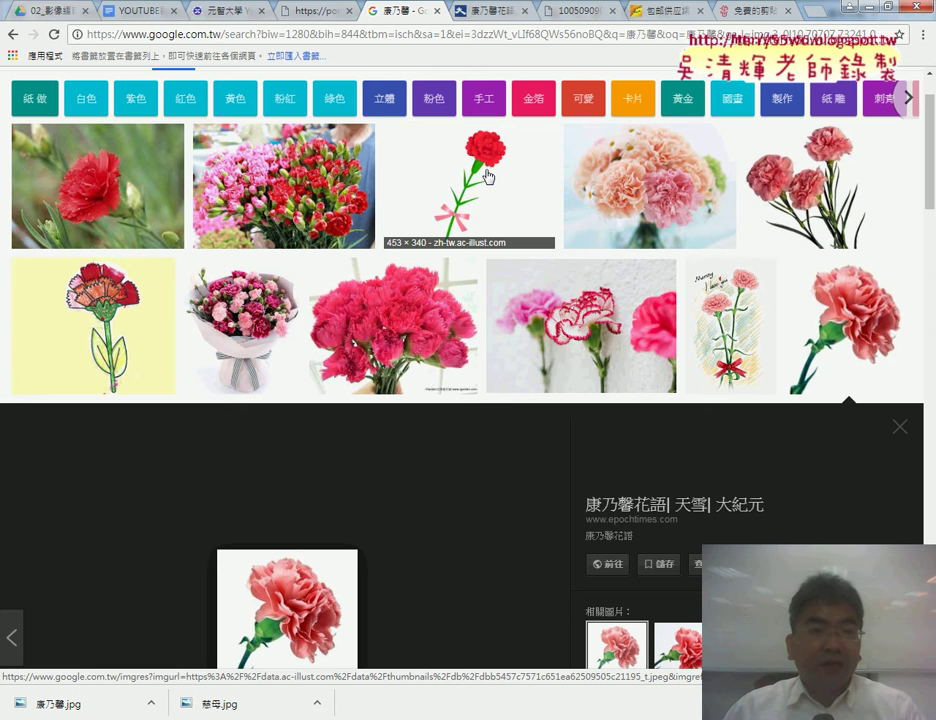
scroll(424, 358, "down", 3)
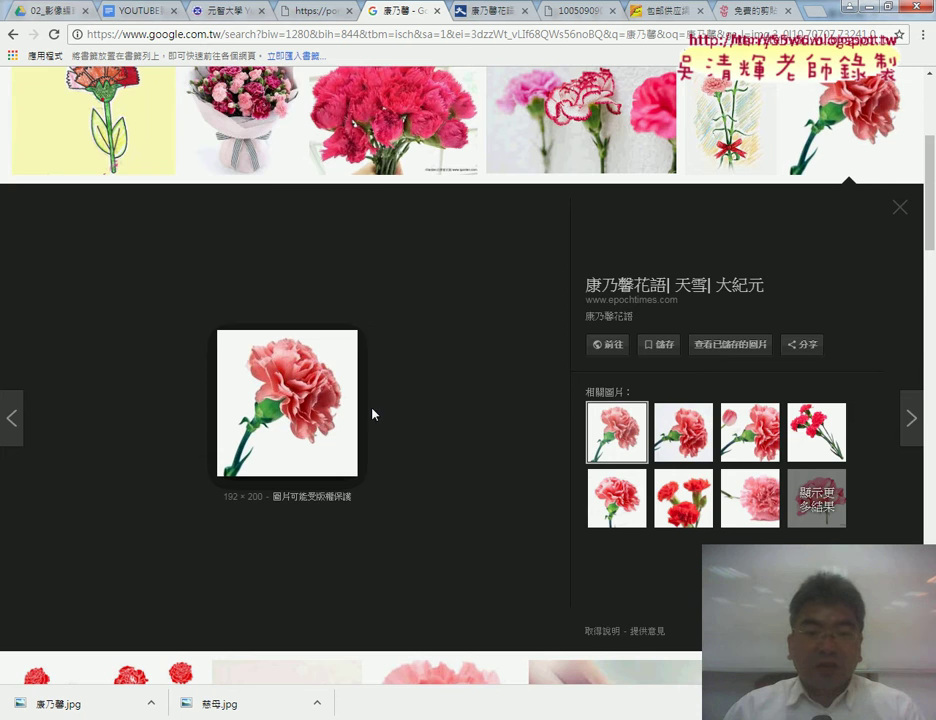
scroll(372, 413, "up", 2)
scroll(372, 413, "up", 1)
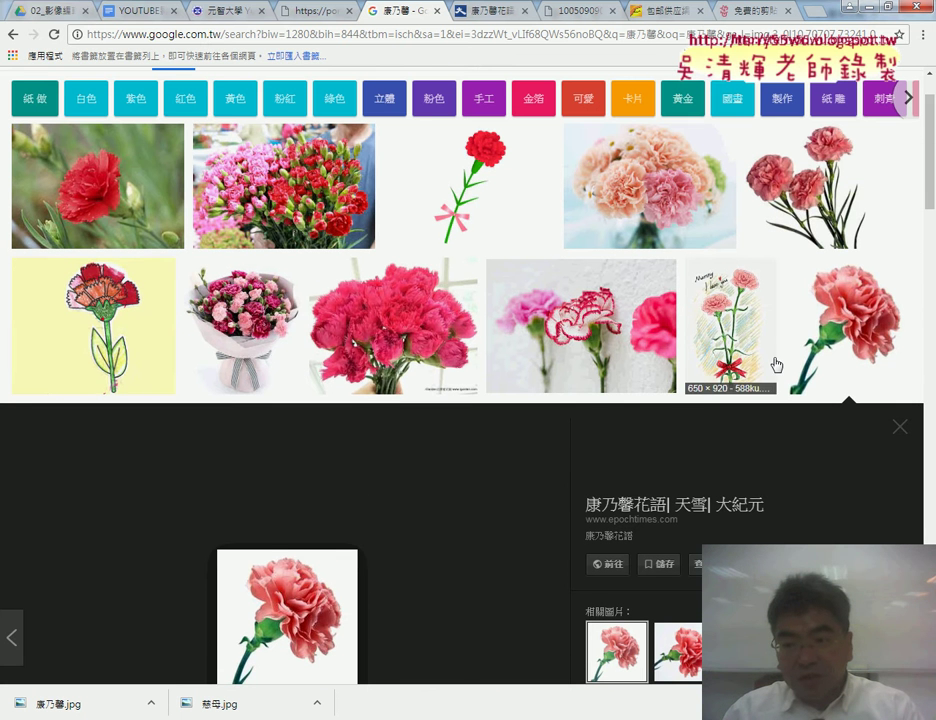
Step: Visit the carnation's source page and select 康乃馨.jpg and 慈母.jpg in Downloads
left_click(615, 568)
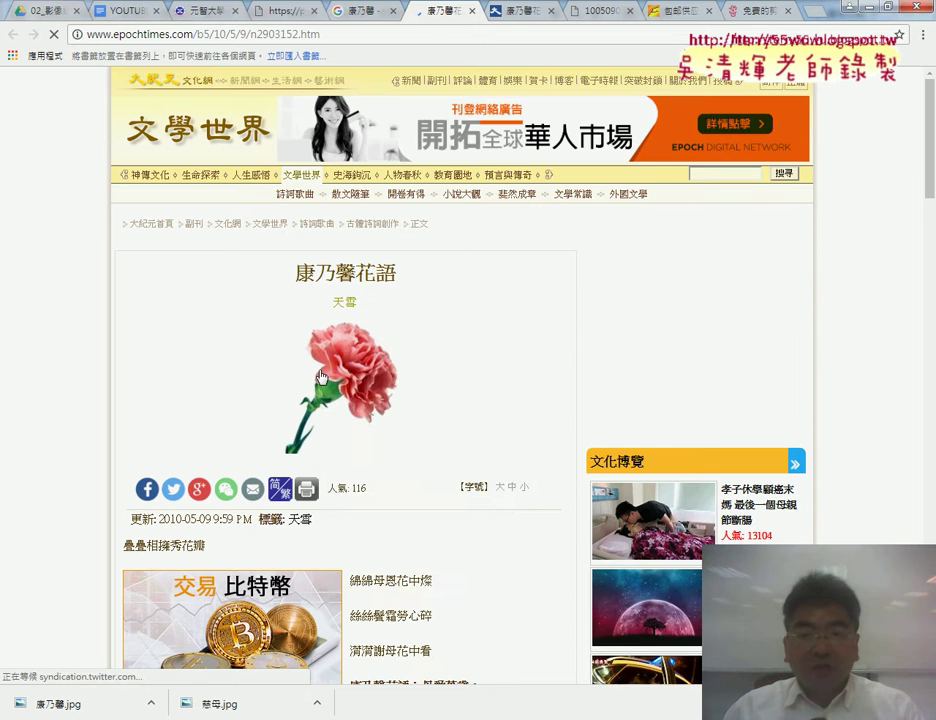
right_click(321, 373)
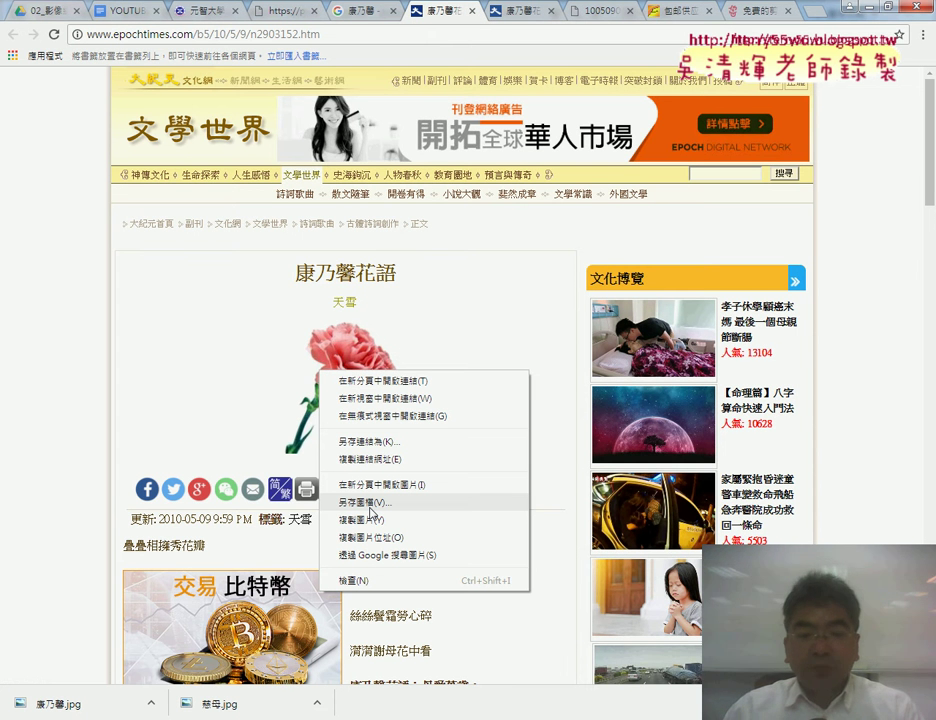
left_click(316, 703)
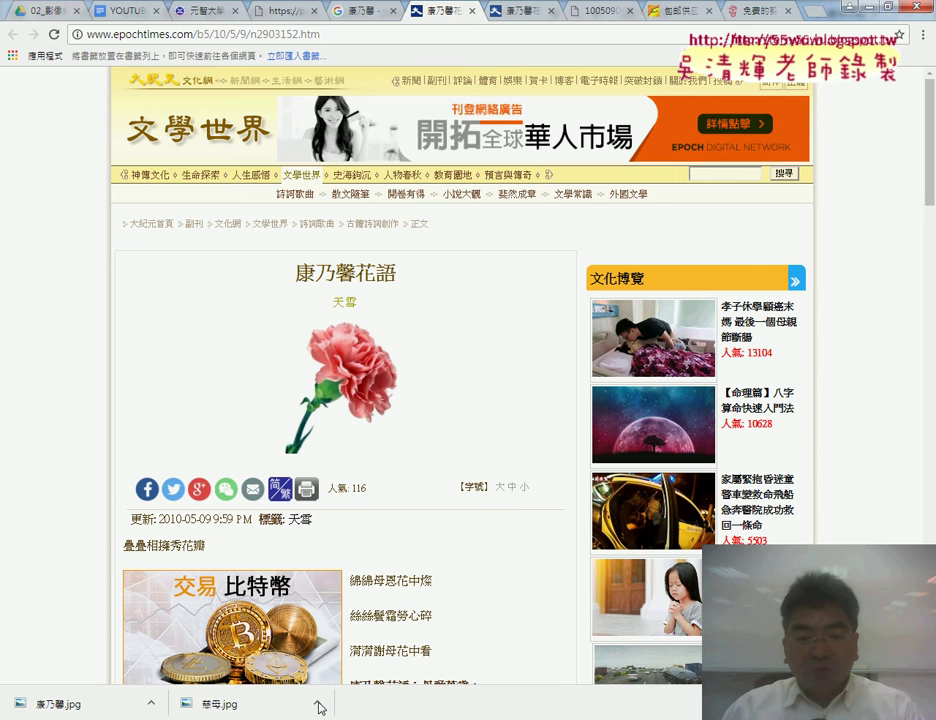
left_click(350, 655)
left_click_drag(575, 345, 500, 285)
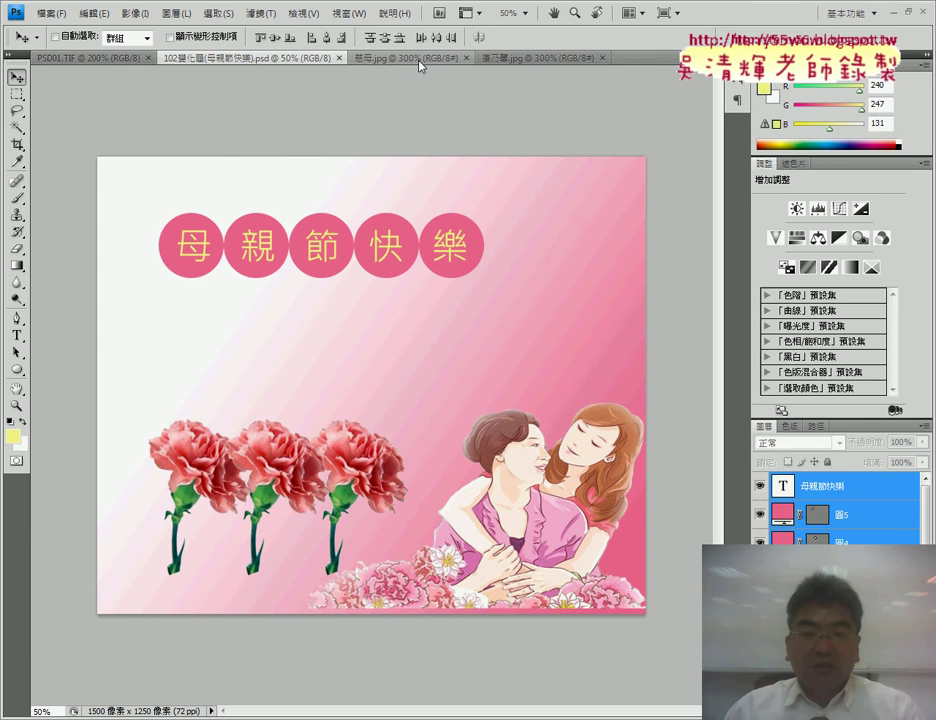
left_click(55, 18)
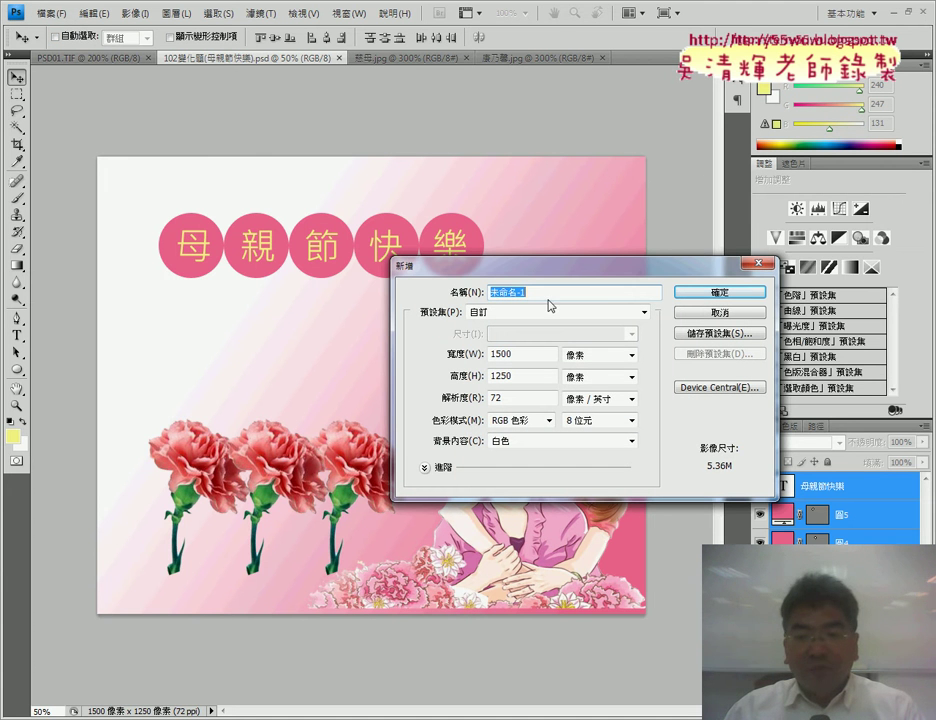
type("102")
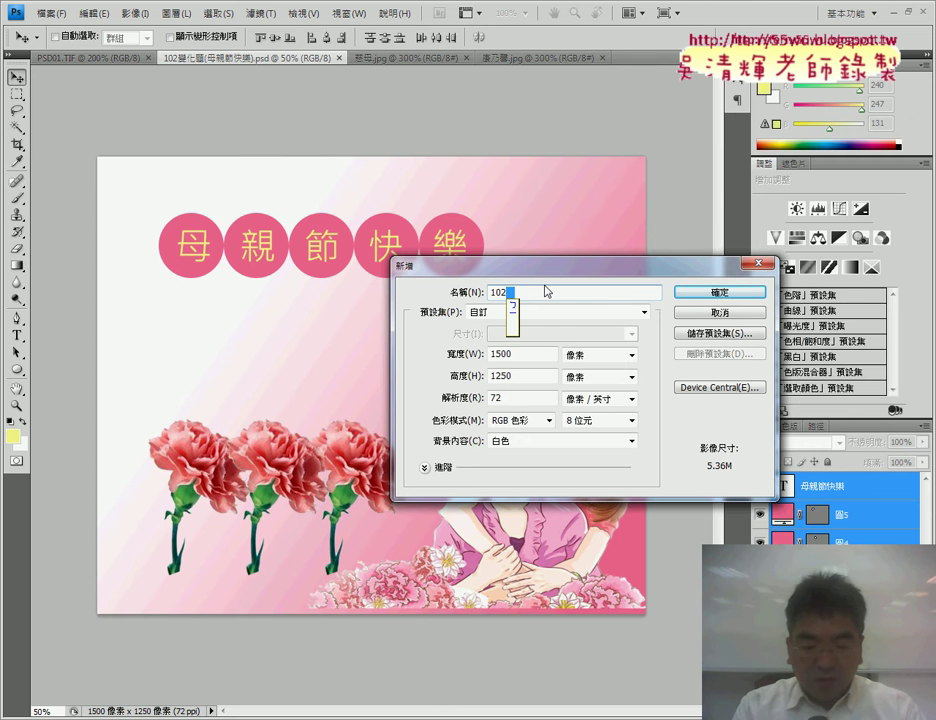
type("次")
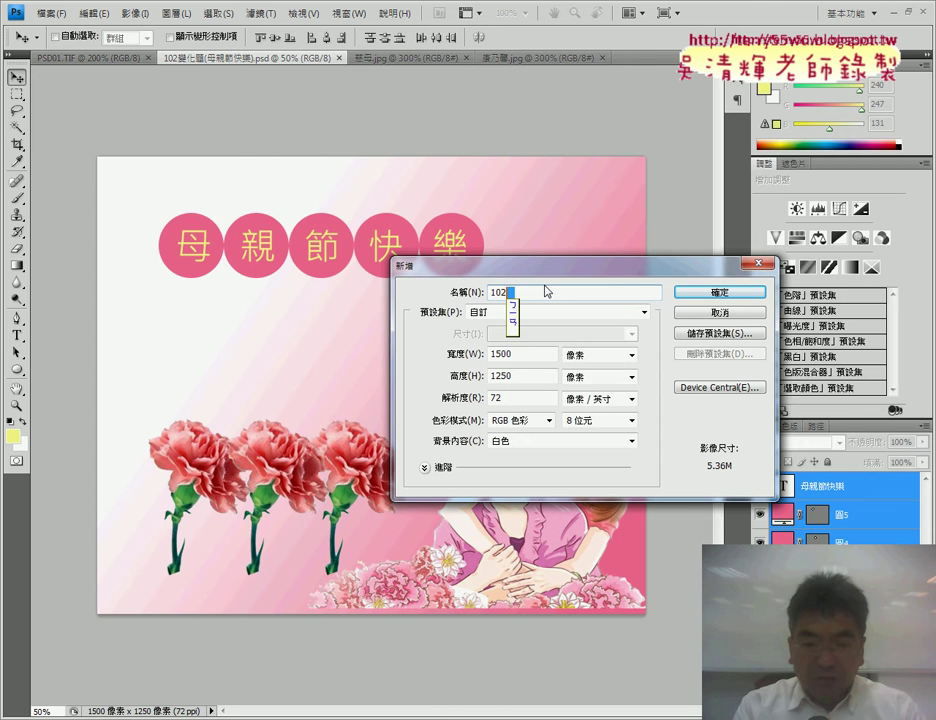
type("變")
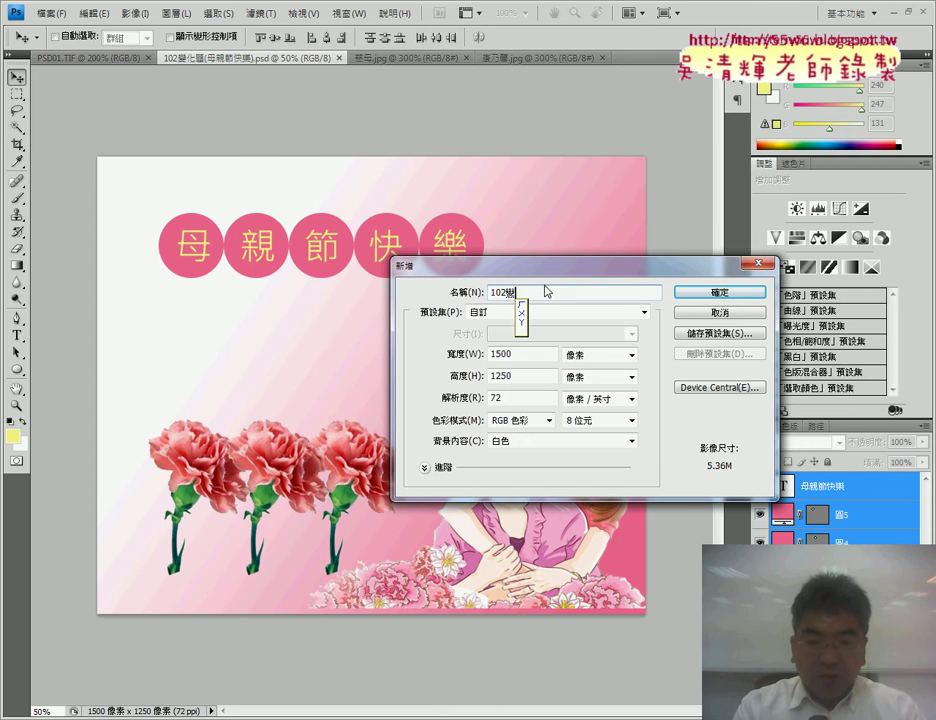
type("化")
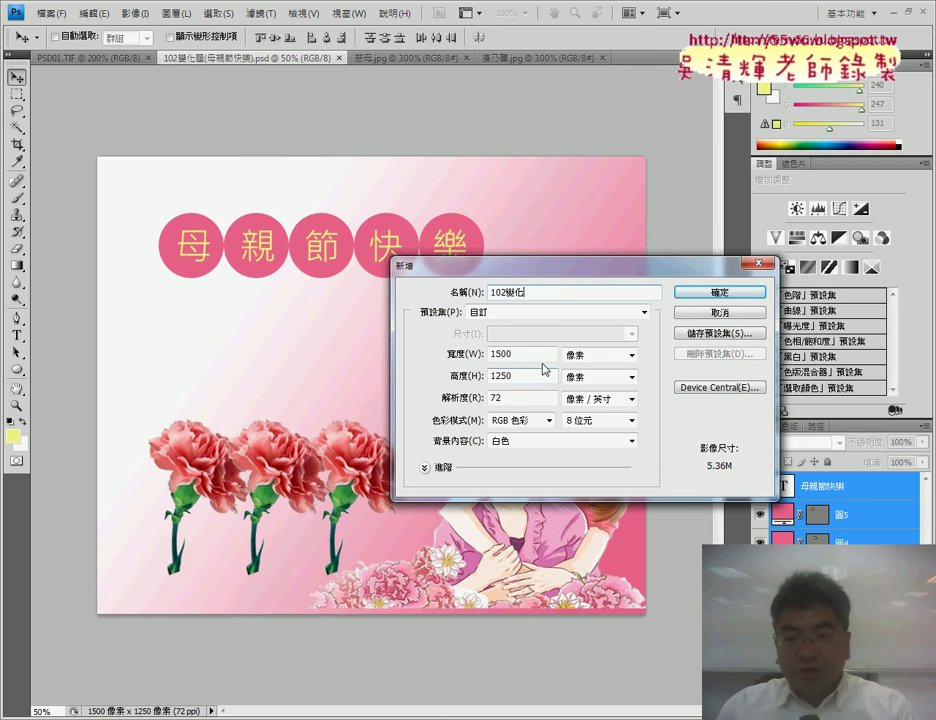
left_click_drag(531, 355, 486, 354)
left_click(549, 360)
key("Tab")
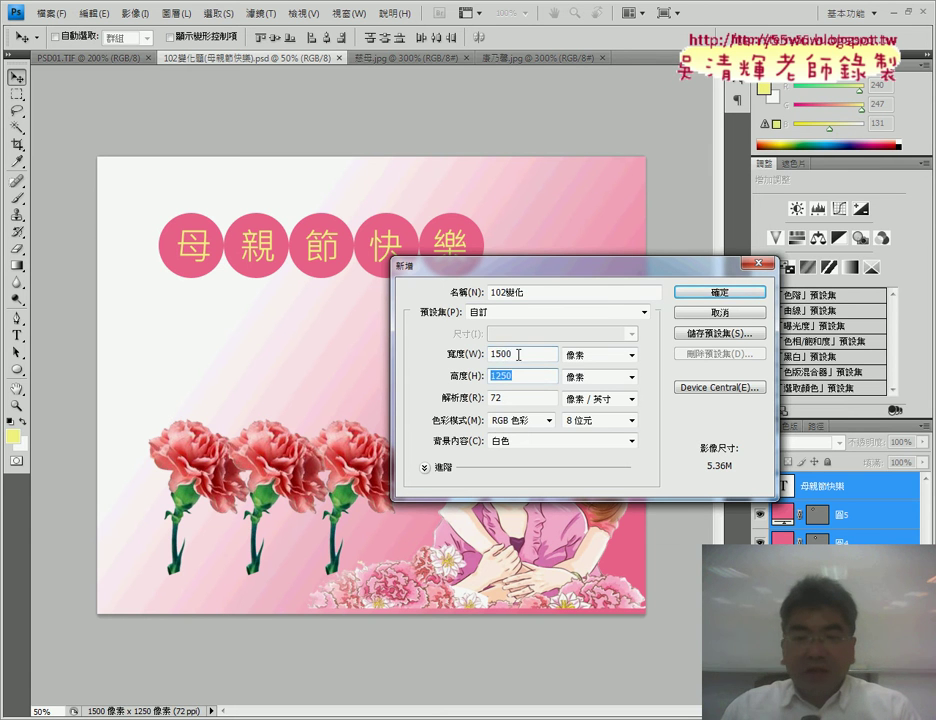
double_click(540, 351)
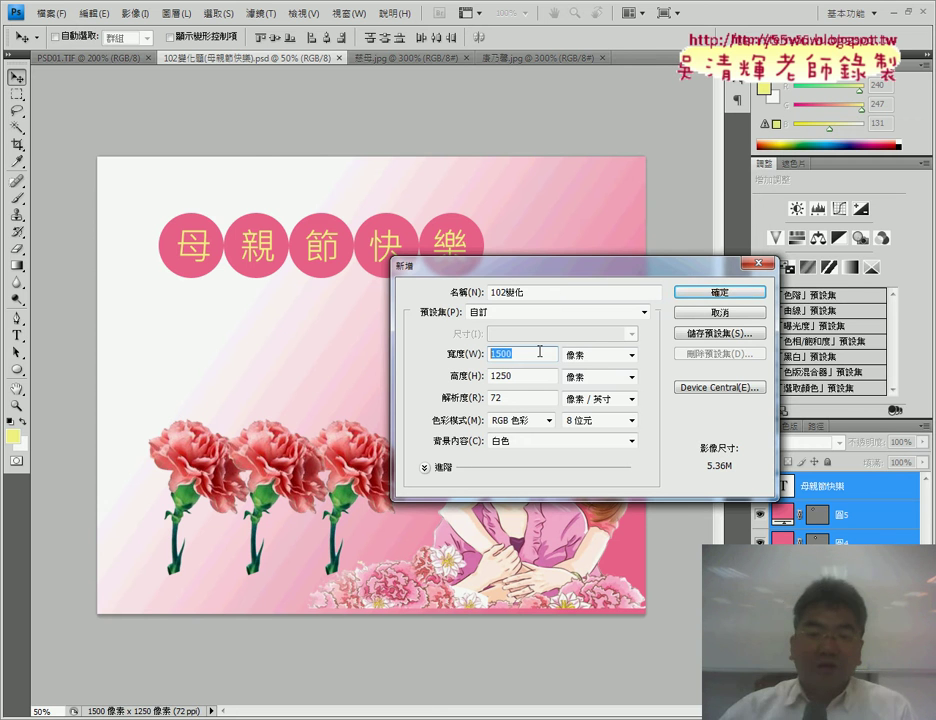
left_click(532, 378)
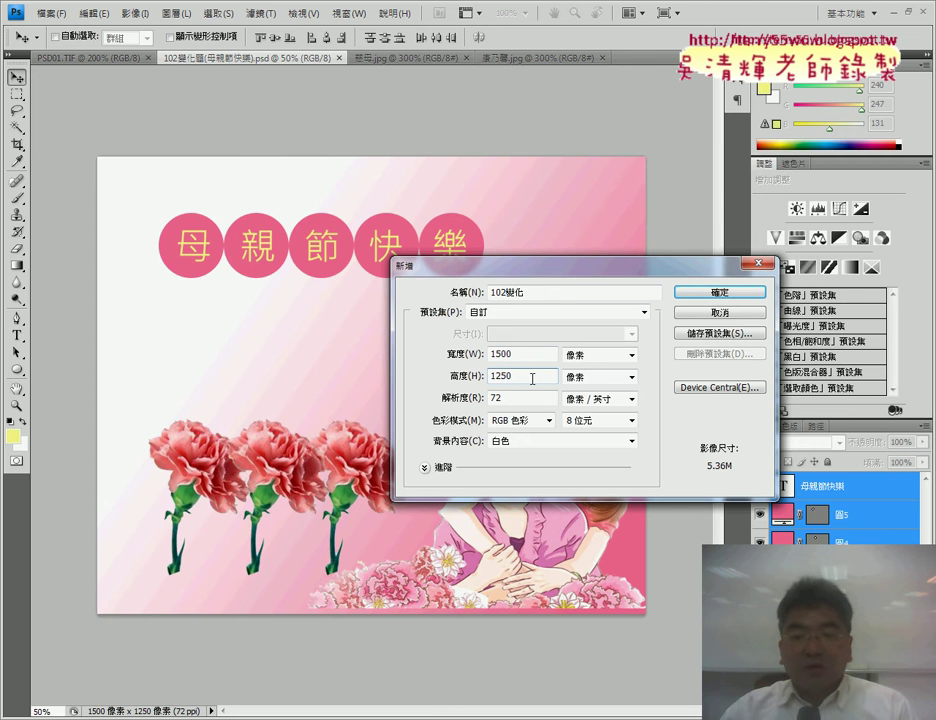
mouse_move(526, 355)
left_mouse_down()
mouse_move(491, 354)
mouse_move(484, 375)
left_mouse_up()
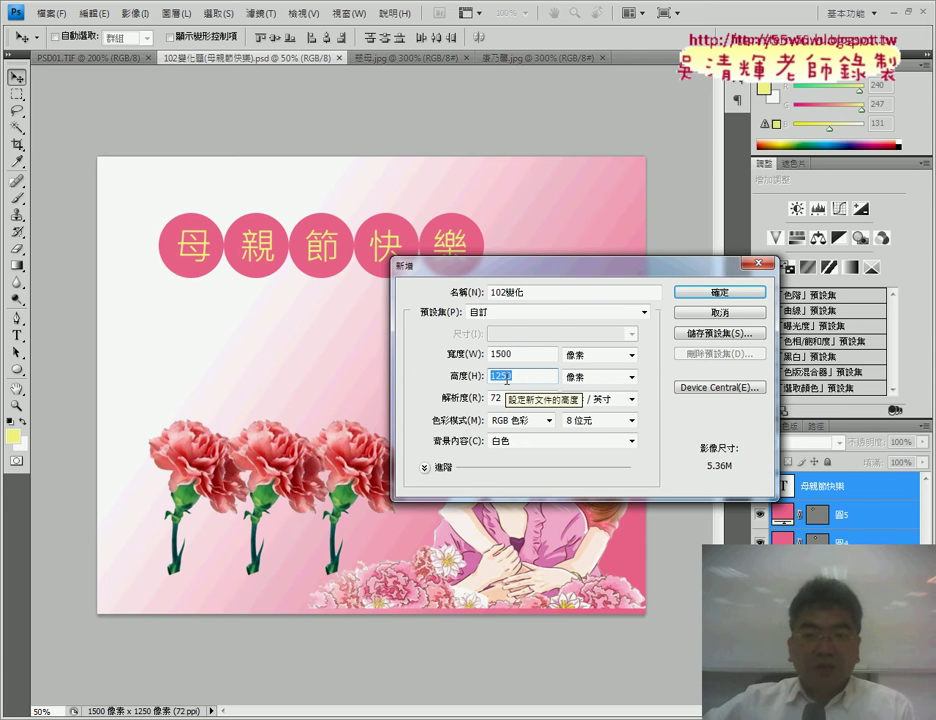
left_click(717, 313)
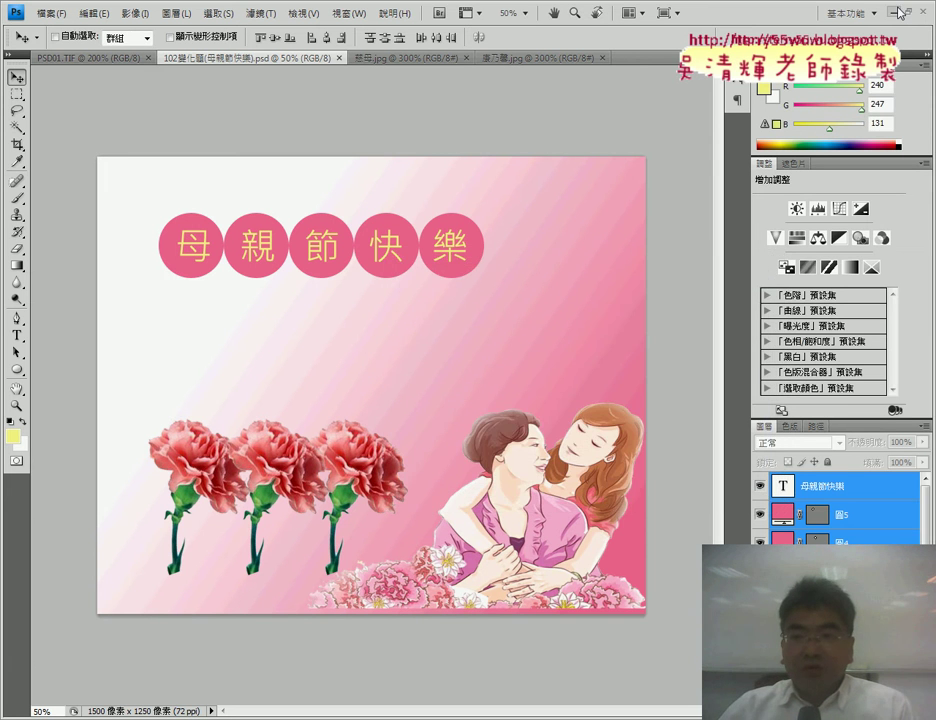
Step: Minimize Photoshop and close the 下載, 102 and remaining Explorer windows
left_click(895, 12)
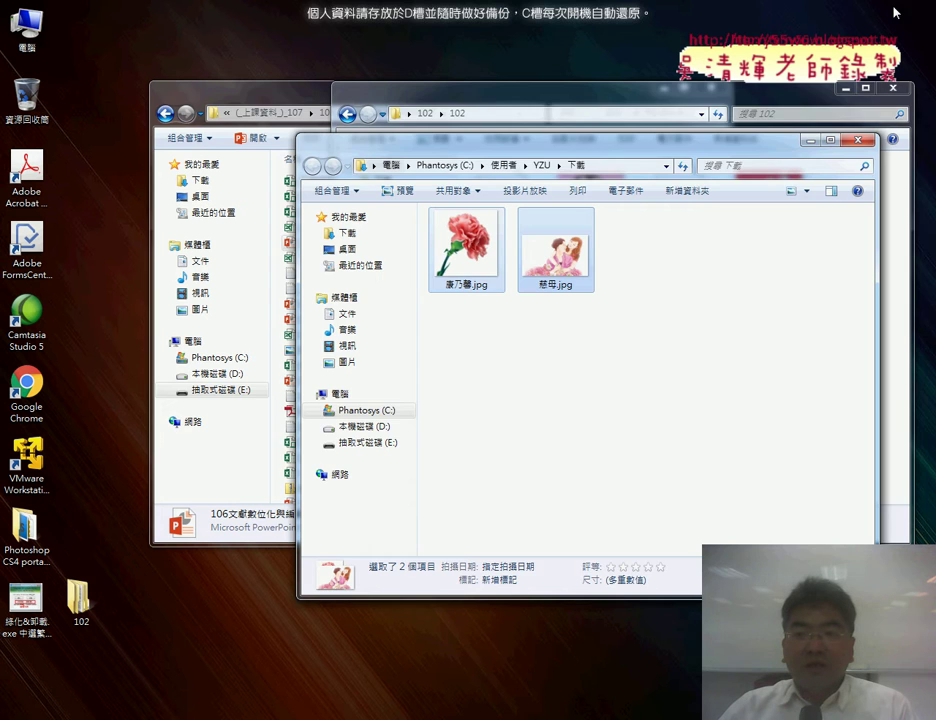
left_click(810, 140)
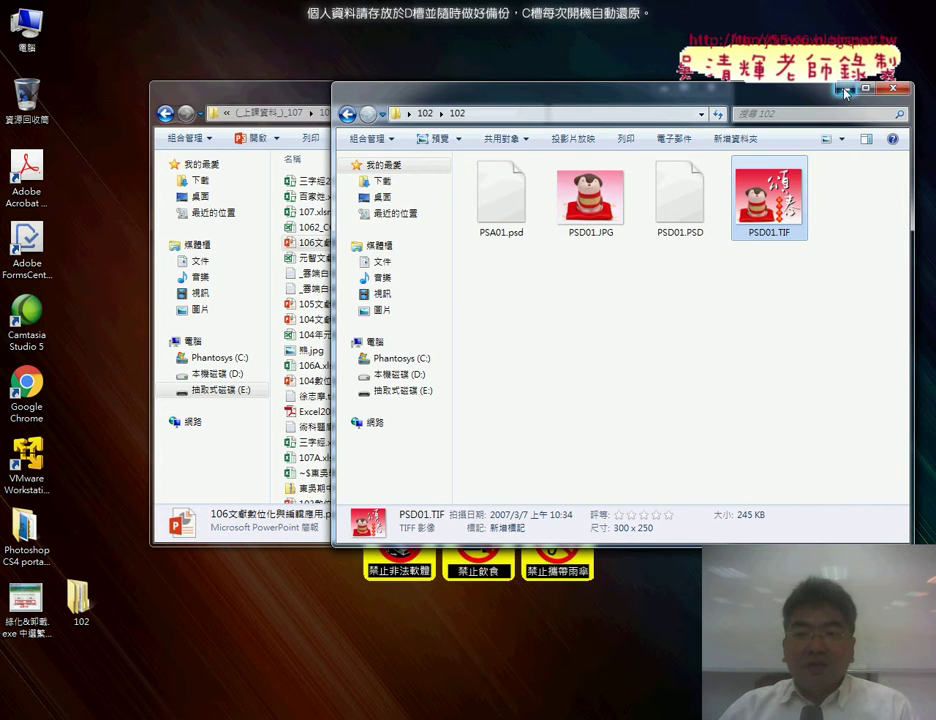
left_click(845, 88)
left_click(710, 88)
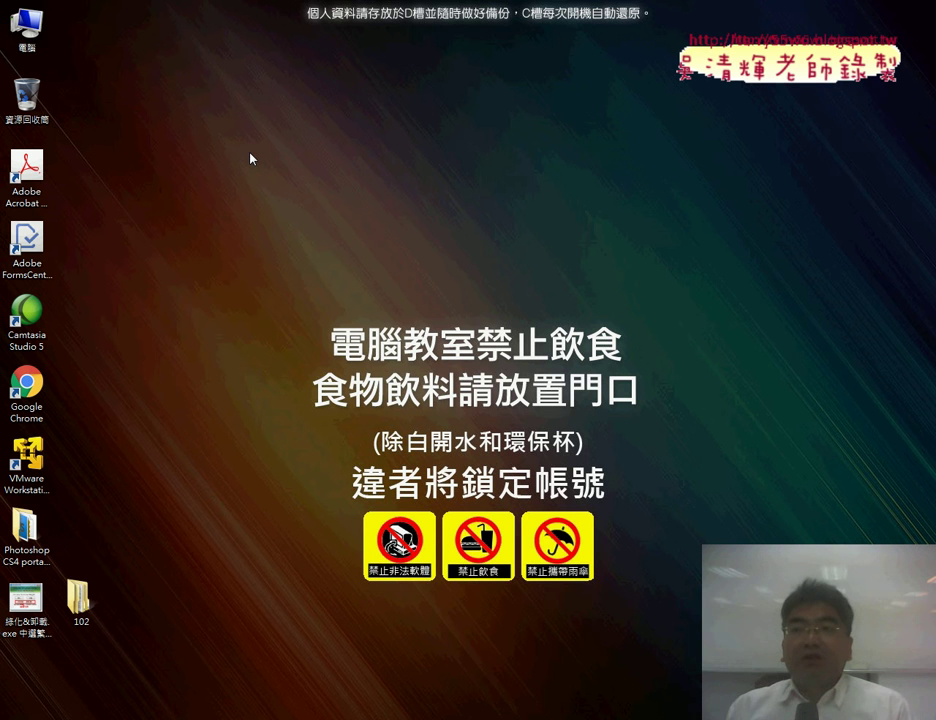
Step: Open the screen resolution settings and mark the 1280 screen width
right_click(330, 115)
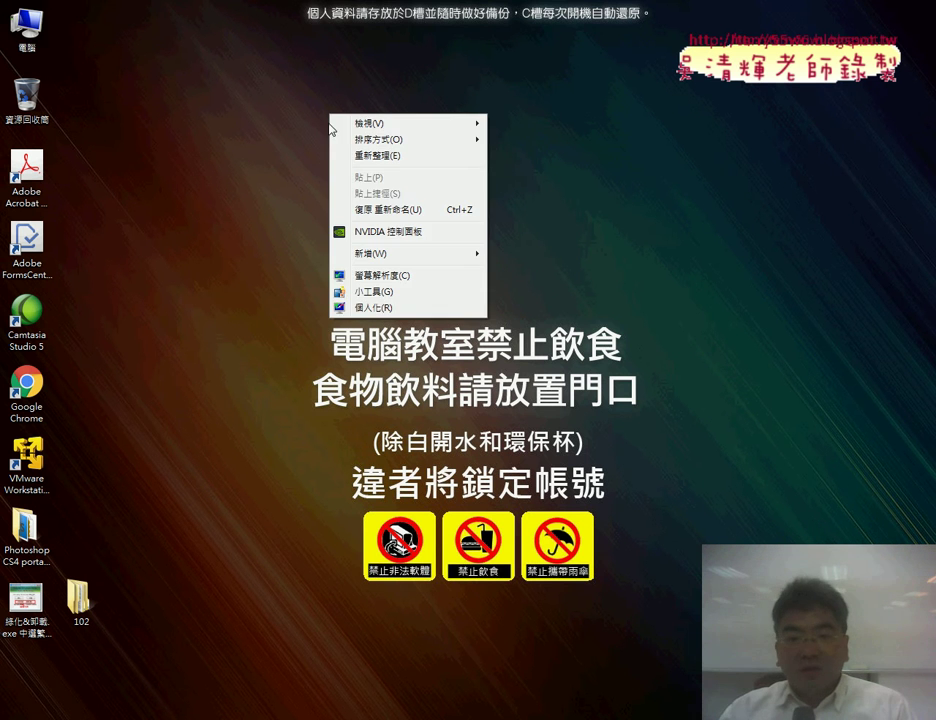
left_click(376, 280)
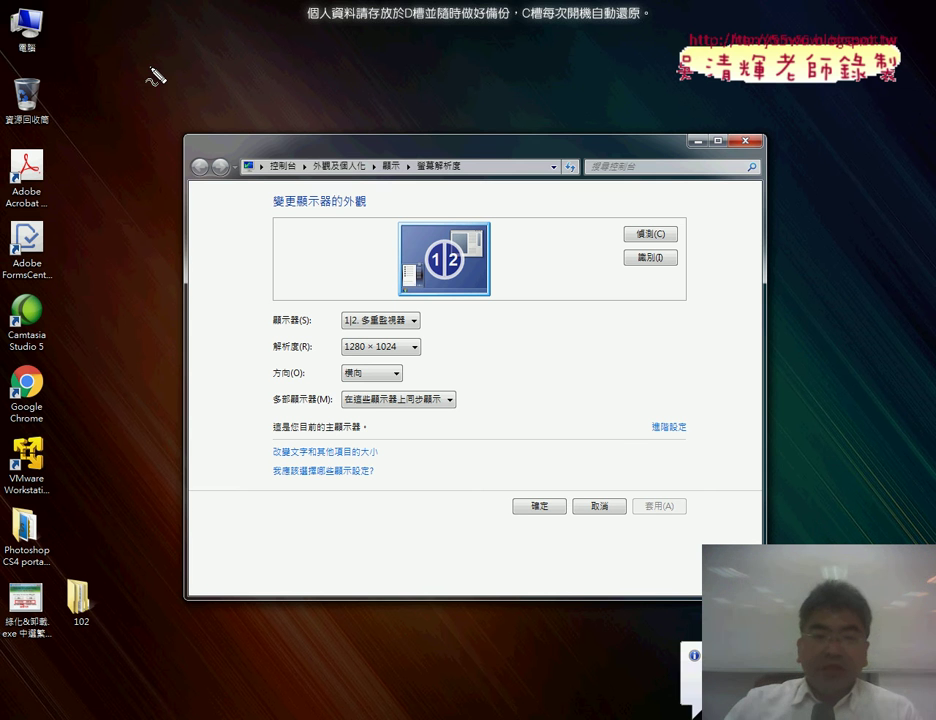
left_click_drag(342, 355, 366, 353)
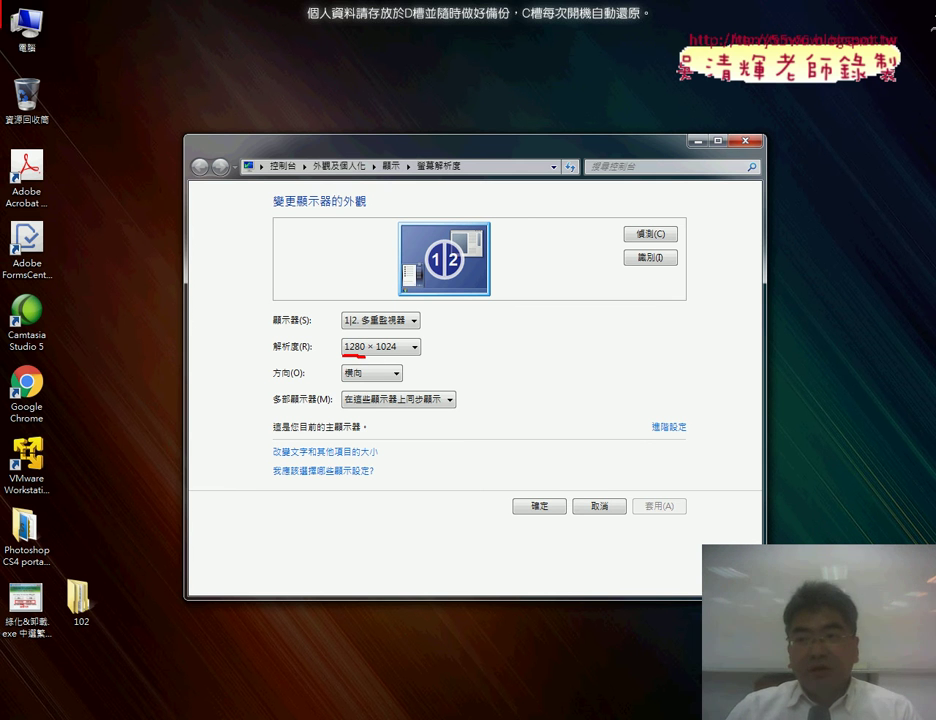
mouse_move(253, 35)
left_mouse_down()
mouse_move(252, 82)
mouse_move(334, 60)
mouse_move(352, 45)
left_mouse_up()
left_click_drag(58, 38, 41, 16)
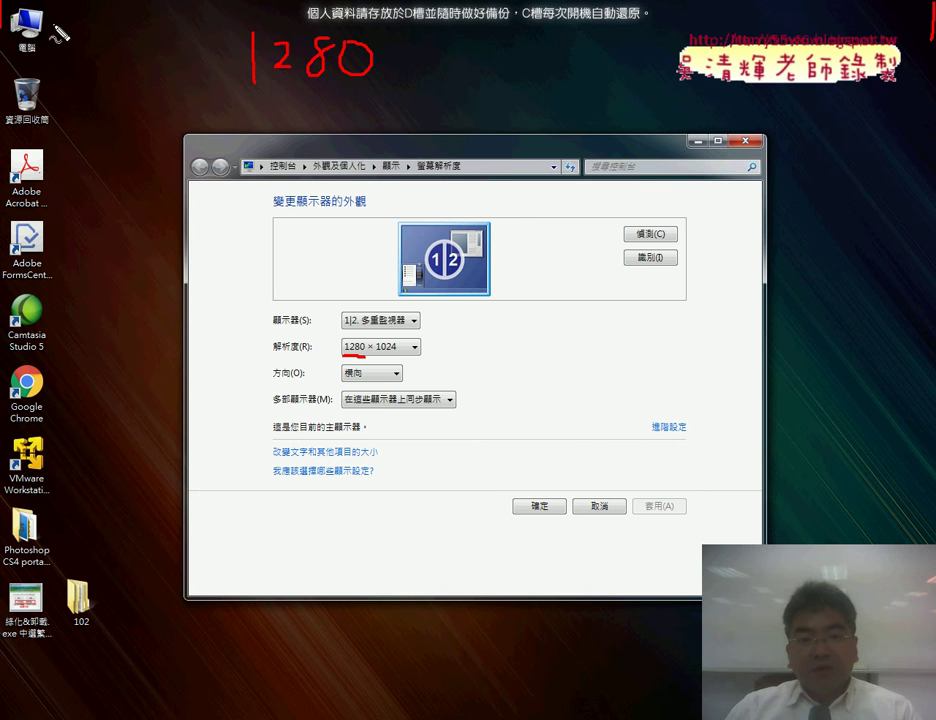
Step: Annotate the 1024 height and 1500 card width, then clear the pen marks
left_click_drag(46, 645, 14, 690)
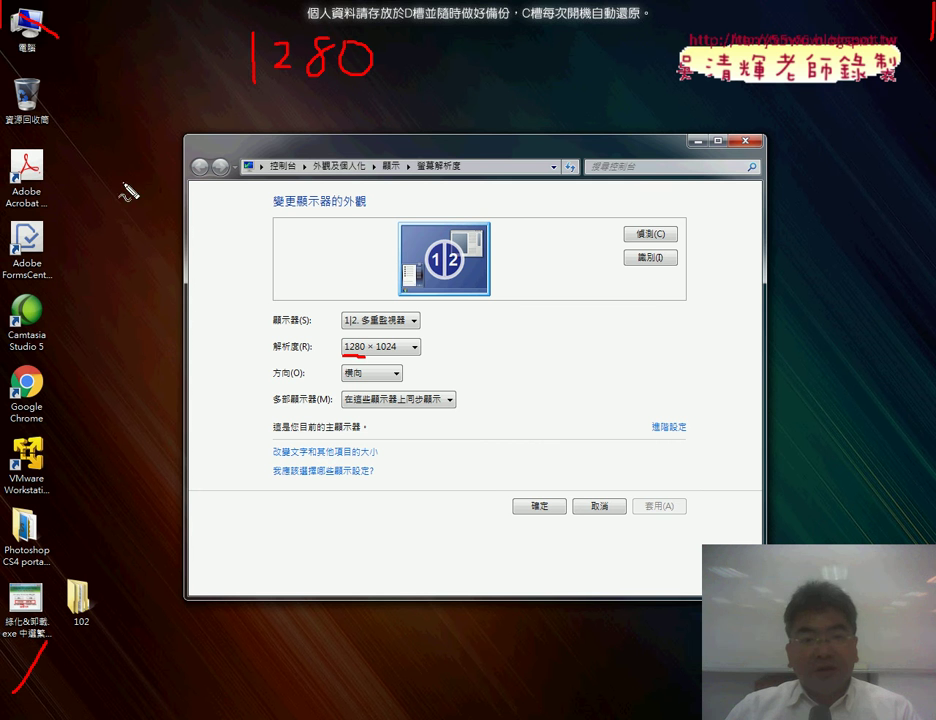
left_click_drag(121, 182, 119, 275)
left_click_drag(140, 220, 185, 268)
left_click_drag(232, 208, 255, 238)
left_click_drag(233, 222, 220, 292)
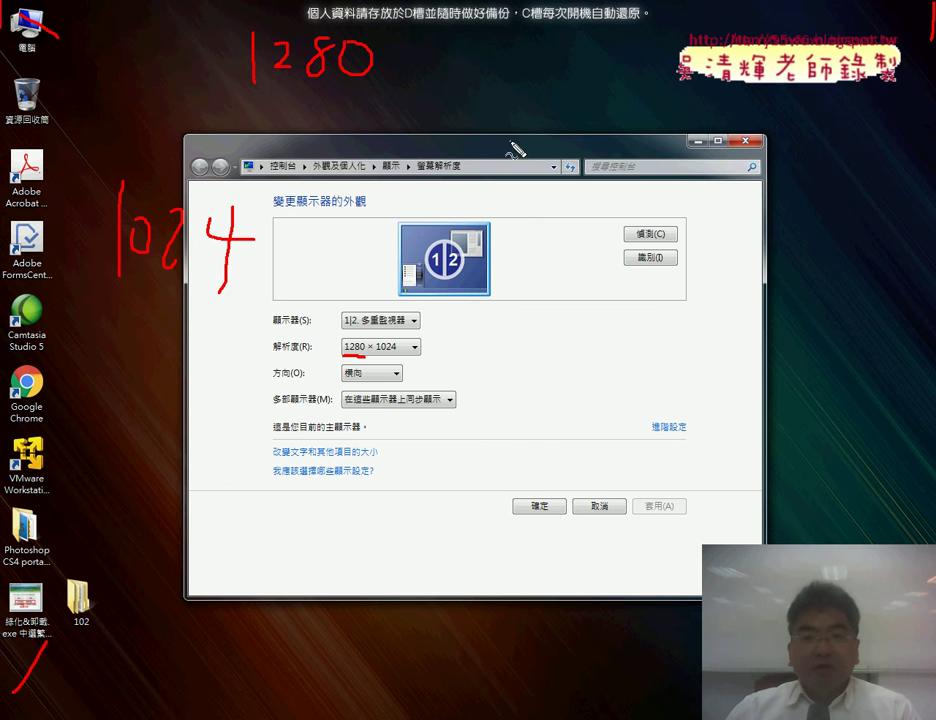
mouse_move(480, 105)
left_mouse_down()
mouse_move(476, 94)
mouse_move(522, 94)
mouse_move(560, 121)
mouse_move(555, 100)
left_mouse_up()
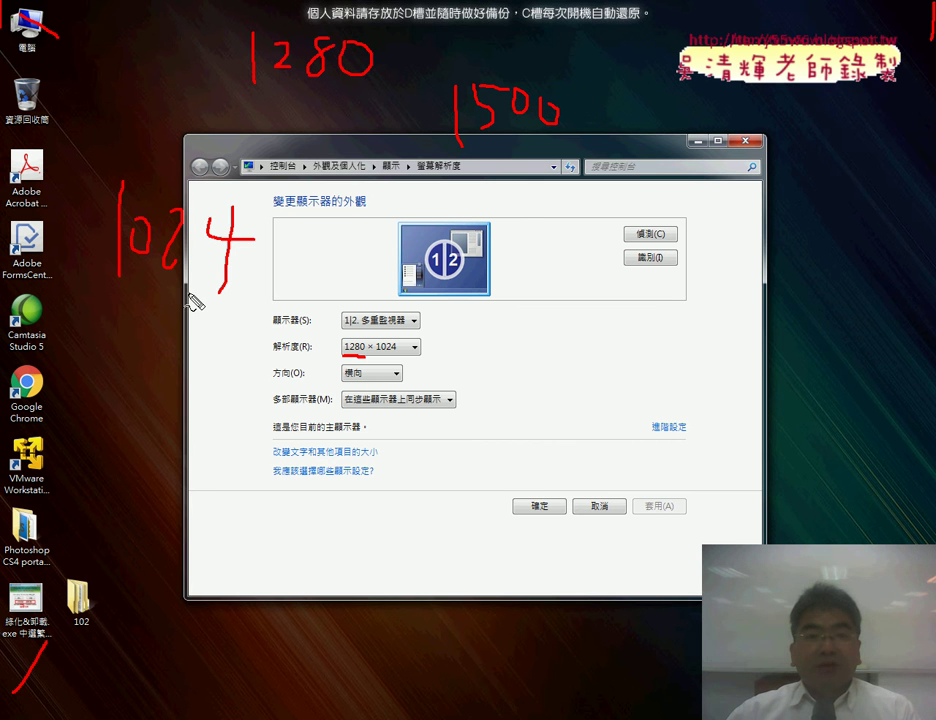
left_click_drag(118, 302, 255, 303)
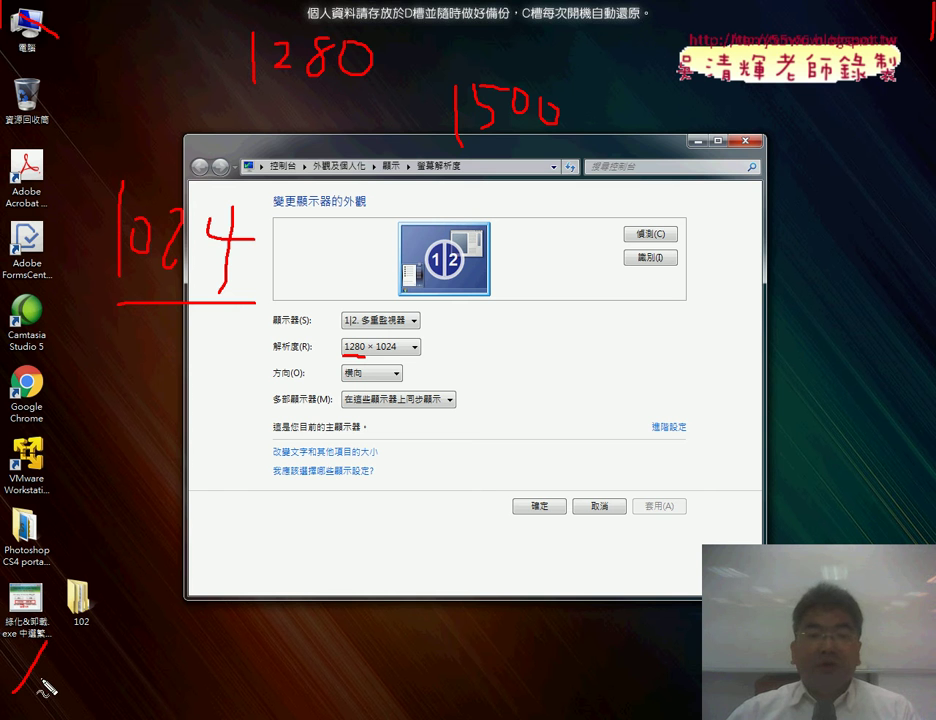
key("Escape")
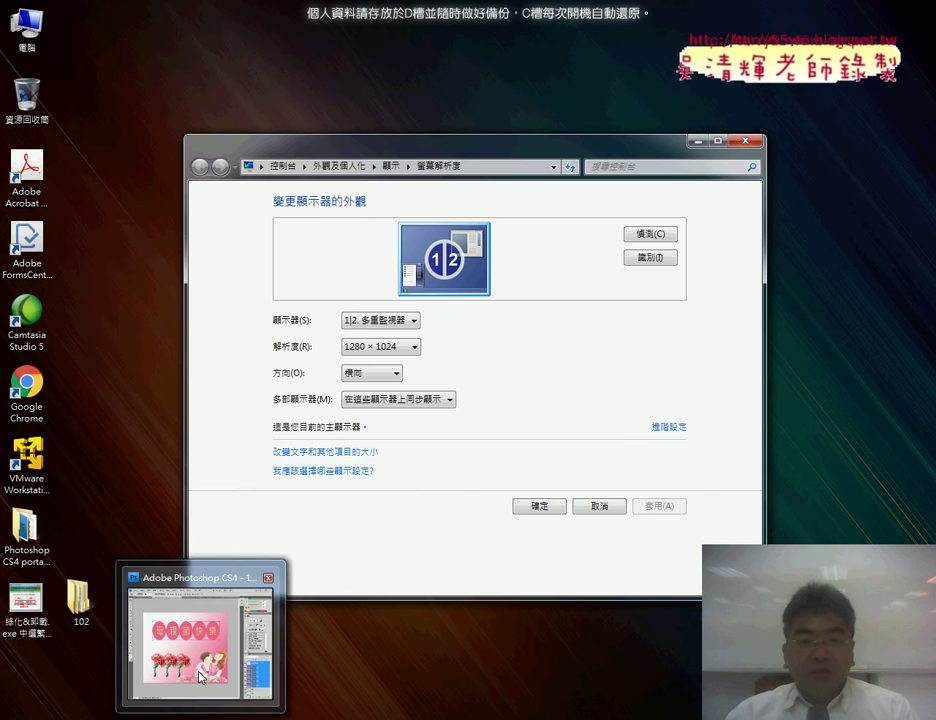
Step: Return to Photoshop and start a new document with File > New
left_click(203, 650)
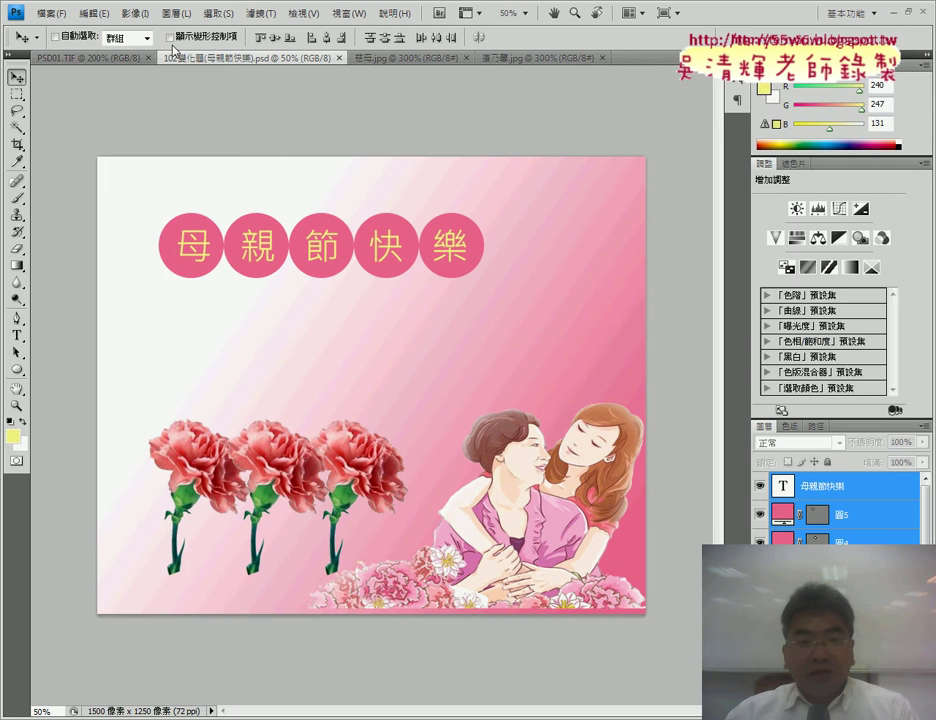
left_click(50, 13)
left_click(45, 29)
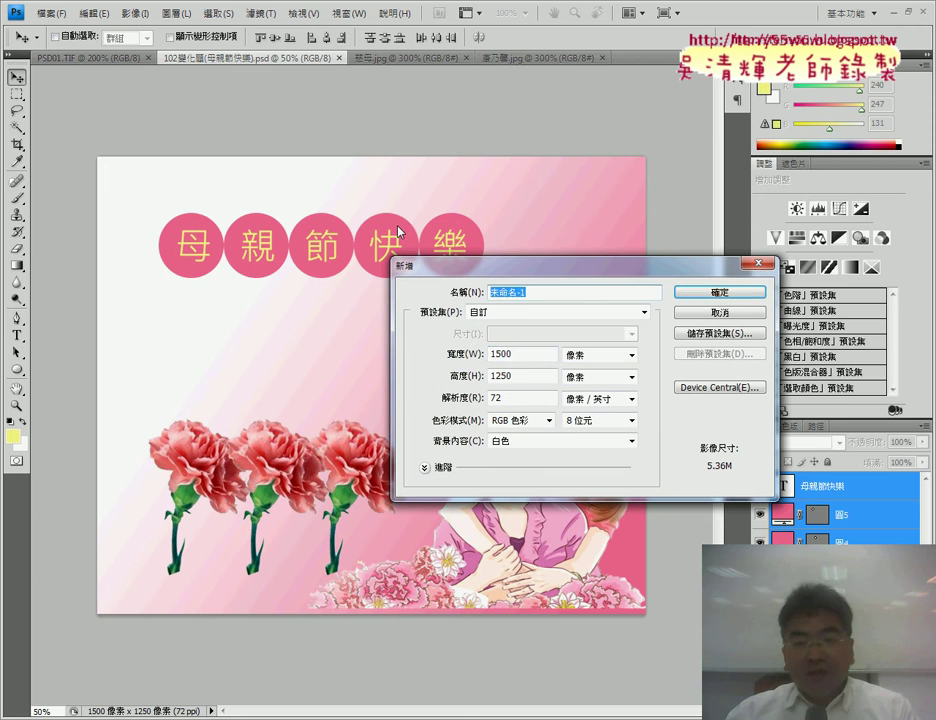
Step: Create a new blank document of 1200 × 1000 pixels
left_click(471, 356)
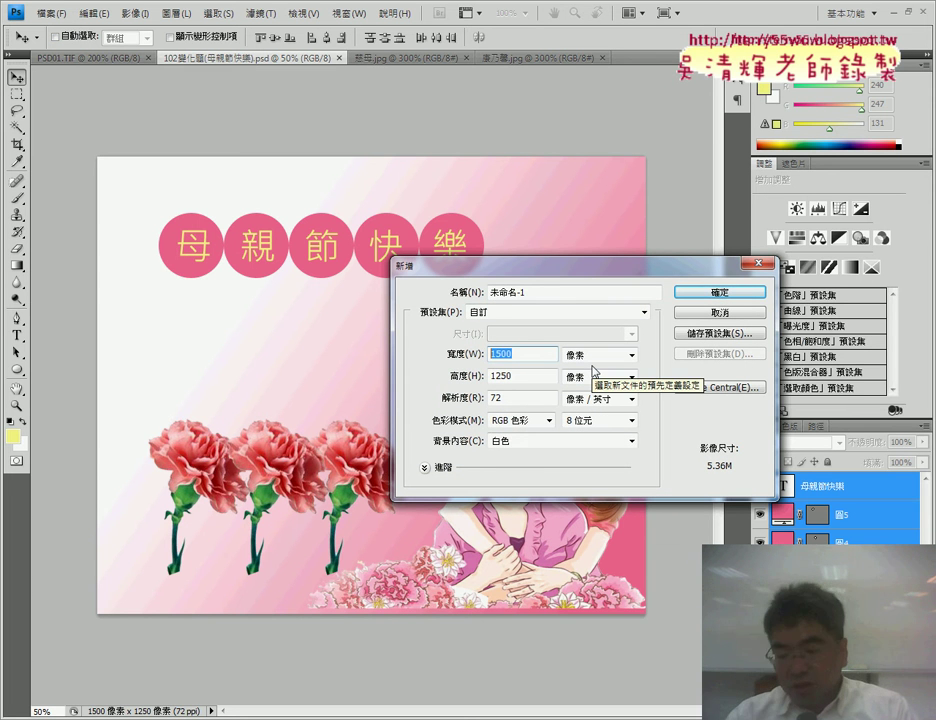
type("120")
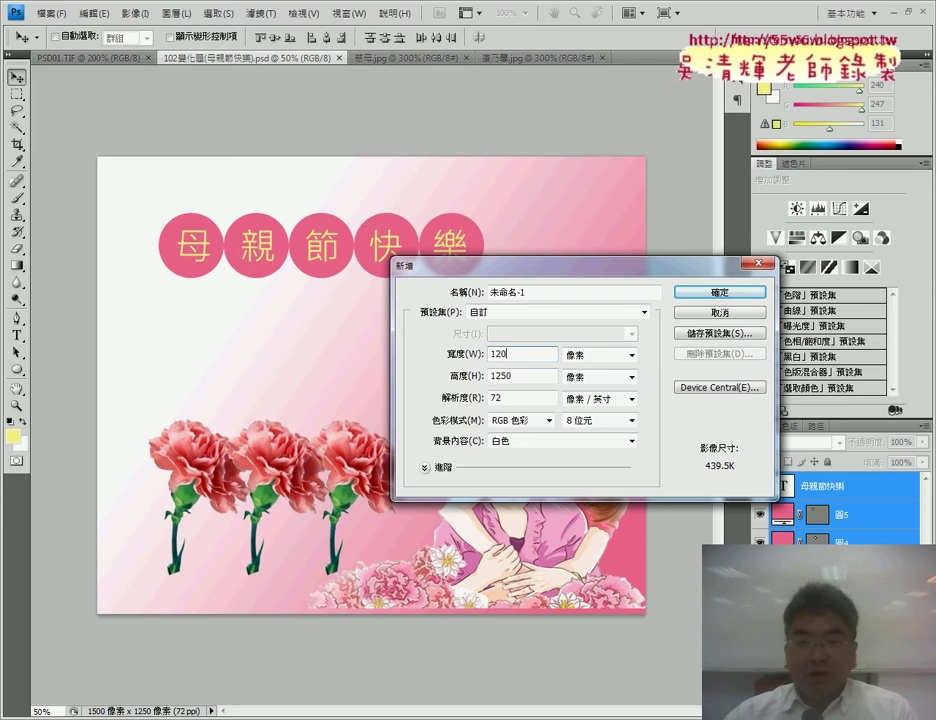
type("0")
double_click(530, 376)
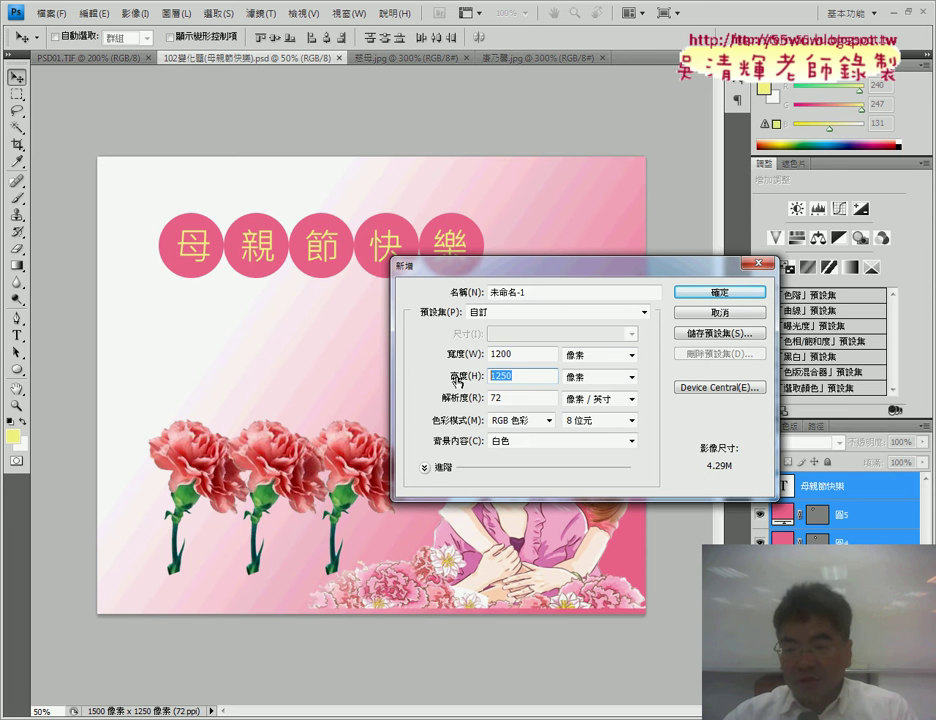
type("1")
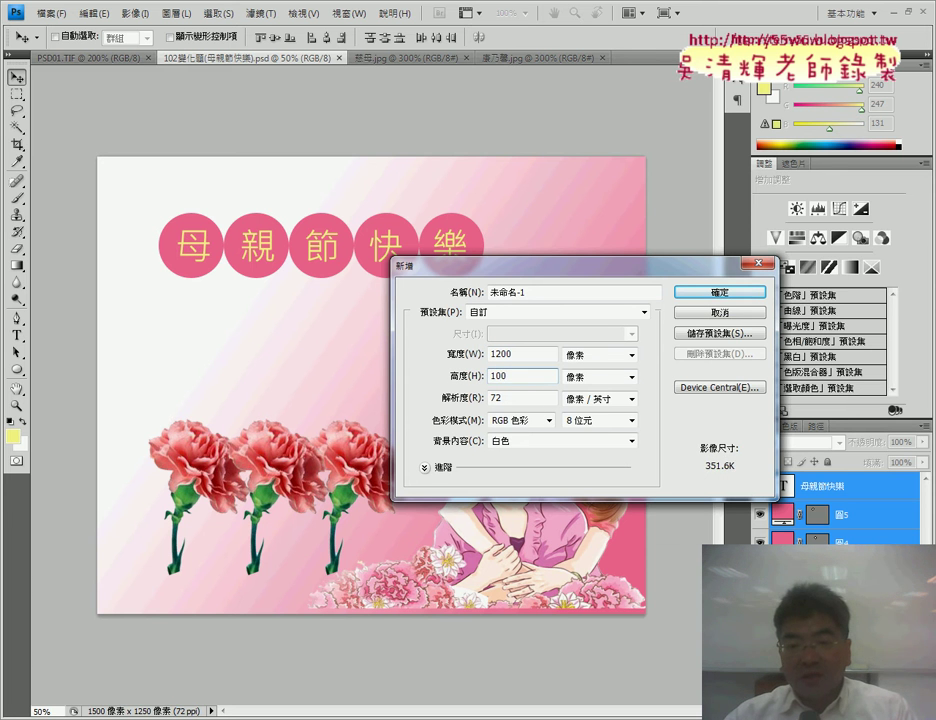
type("0")
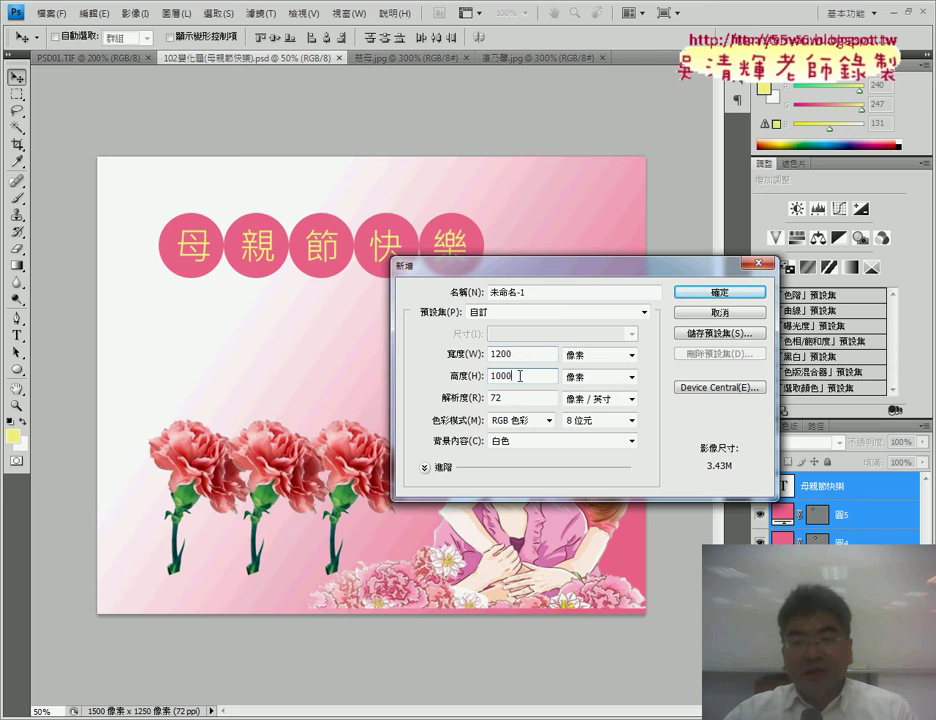
left_click(716, 293)
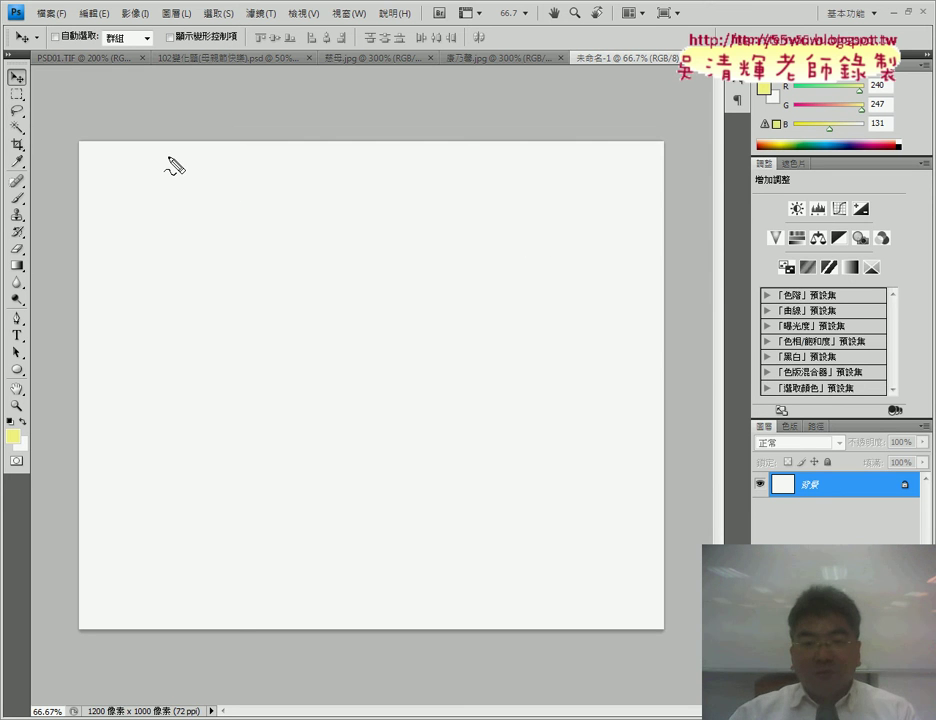
left_click_drag(253, 157, 249, 315)
mouse_move(250, 173)
left_mouse_down()
mouse_move(438, 212)
mouse_move(267, 320)
mouse_move(244, 312)
mouse_move(288, 200)
left_mouse_up()
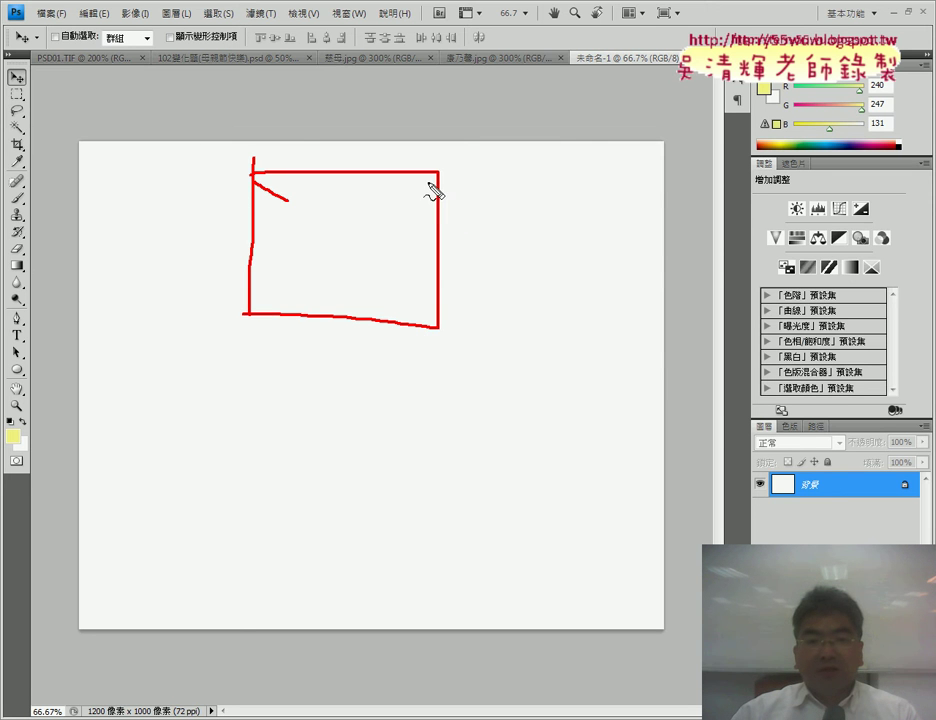
left_click_drag(433, 181, 410, 196)
left_click_drag(243, 178, 218, 190)
left_click_drag(211, 278, 238, 310)
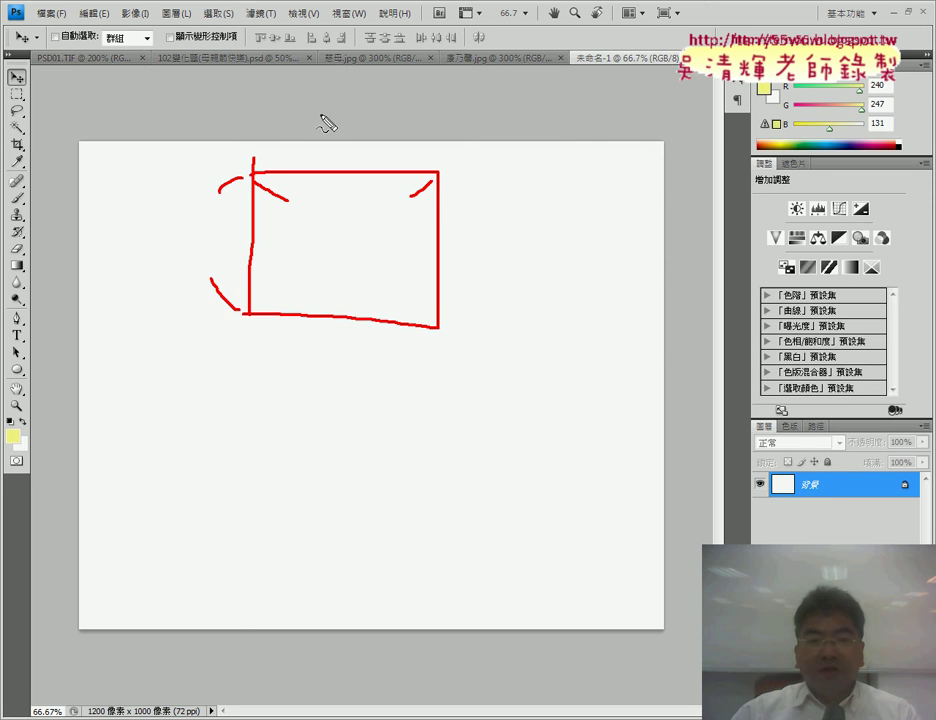
mouse_move(366, 106)
left_mouse_down()
mouse_move(345, 157)
mouse_move(352, 162)
left_mouse_up()
mouse_move(211, 213)
left_mouse_down()
mouse_move(222, 241)
mouse_move(210, 262)
left_mouse_up()
left_click_drag(249, 163, 268, 155)
left_click_drag(392, 147, 440, 168)
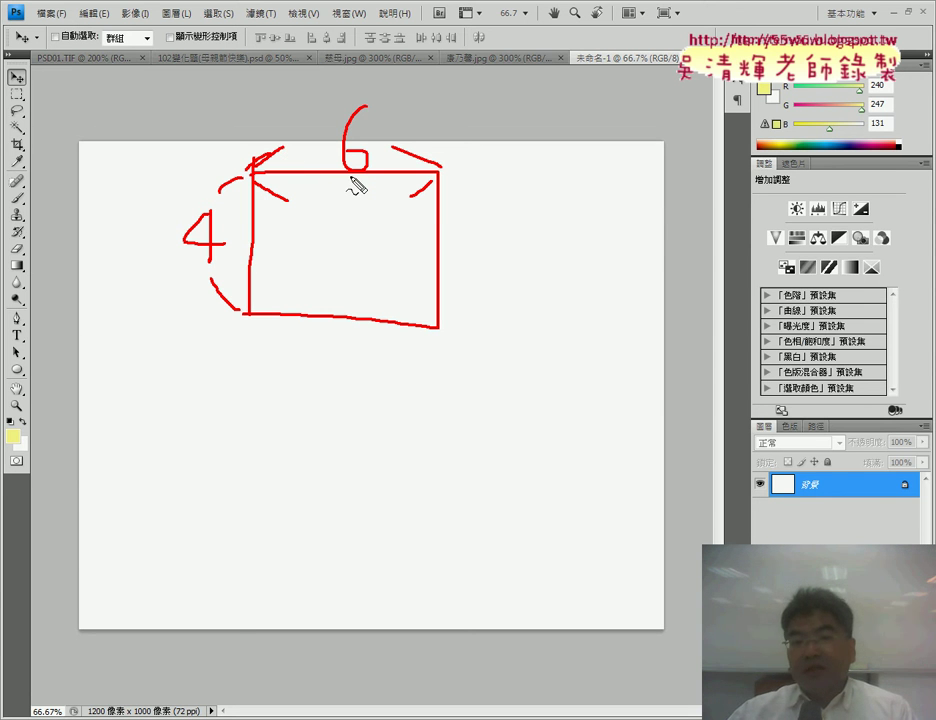
left_click_drag(345, 177, 372, 177)
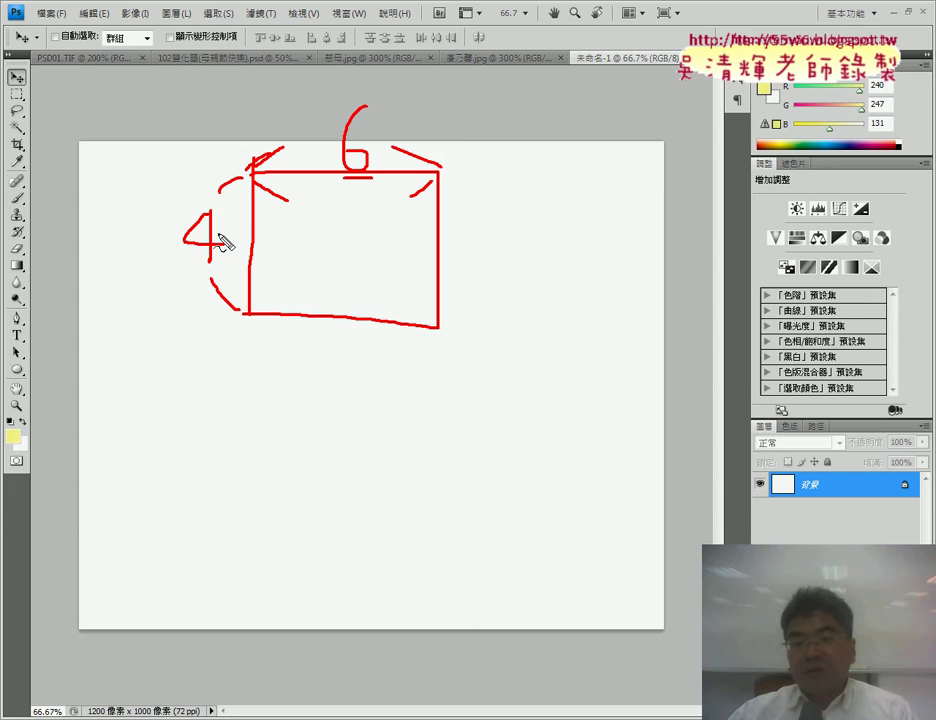
mouse_move(545, 100)
left_mouse_down()
mouse_move(531, 162)
mouse_move(516, 146)
mouse_move(562, 115)
mouse_move(572, 145)
left_mouse_up()
mouse_move(606, 98)
left_mouse_down()
mouse_move(630, 128)
mouse_move(608, 166)
left_mouse_up()
mouse_move(503, 176)
left_mouse_down()
mouse_move(525, 174)
mouse_move(528, 185)
left_mouse_up()
mouse_move(601, 162)
left_mouse_down()
mouse_move(616, 161)
mouse_move(620, 172)
left_mouse_up()
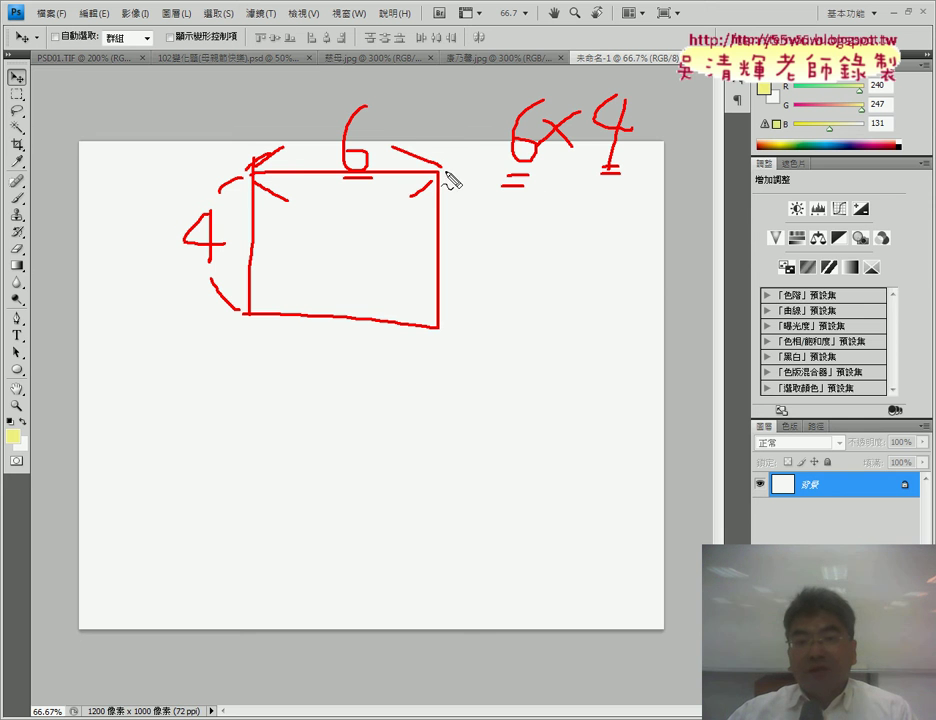
left_click_drag(285, 173, 286, 192)
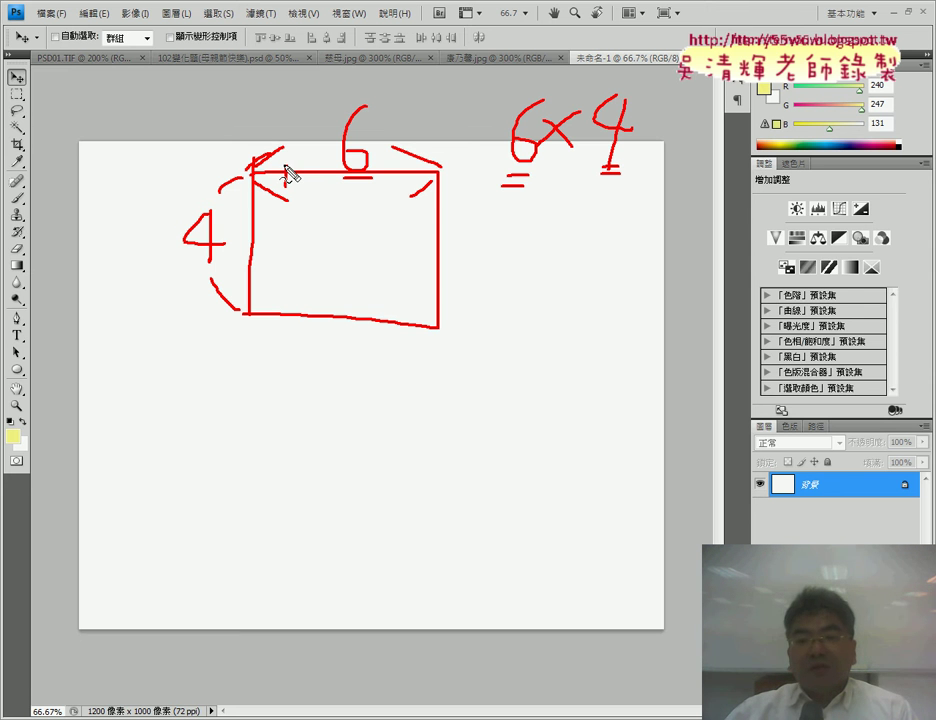
mouse_move(498, 258)
left_mouse_down()
mouse_move(500, 299)
mouse_move(510, 283)
left_mouse_up()
mouse_move(523, 270)
left_mouse_down()
mouse_move(542, 294)
mouse_move(524, 296)
mouse_move(566, 298)
mouse_move(594, 280)
mouse_move(650, 291)
mouse_move(655, 281)
mouse_move(667, 306)
left_mouse_up()
mouse_move(692, 262)
left_mouse_down()
mouse_move(690, 298)
mouse_move(702, 280)
mouse_move(744, 281)
left_mouse_up()
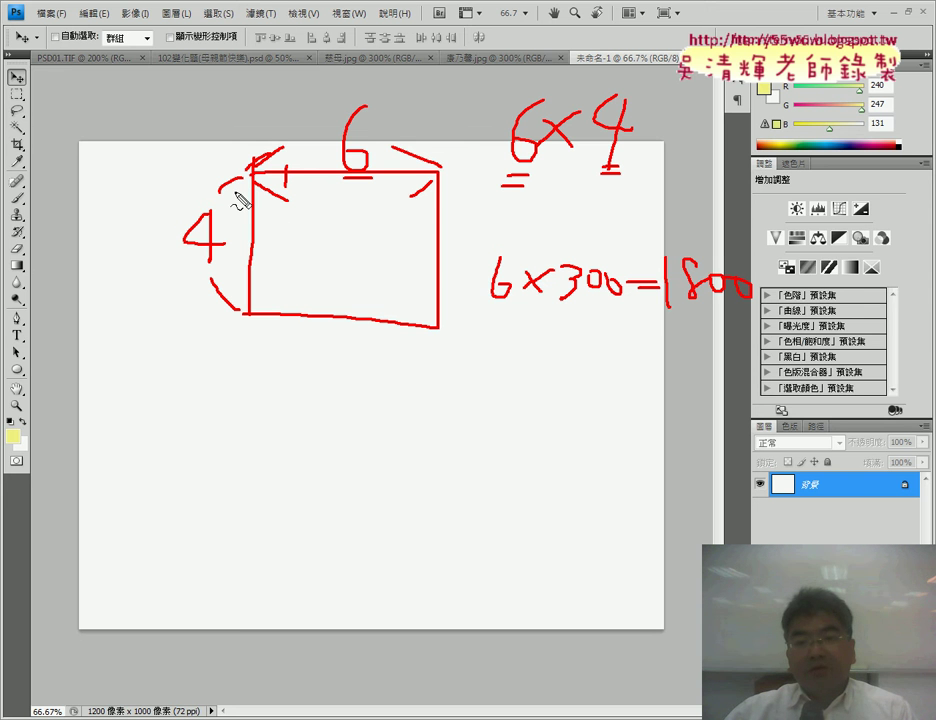
mouse_move(486, 330)
left_mouse_down()
mouse_move(511, 357)
mouse_move(503, 380)
left_mouse_up()
mouse_move(522, 346)
left_mouse_down()
mouse_move(546, 372)
mouse_move(524, 374)
mouse_move(604, 362)
left_mouse_up()
left_click_drag(625, 362, 660, 373)
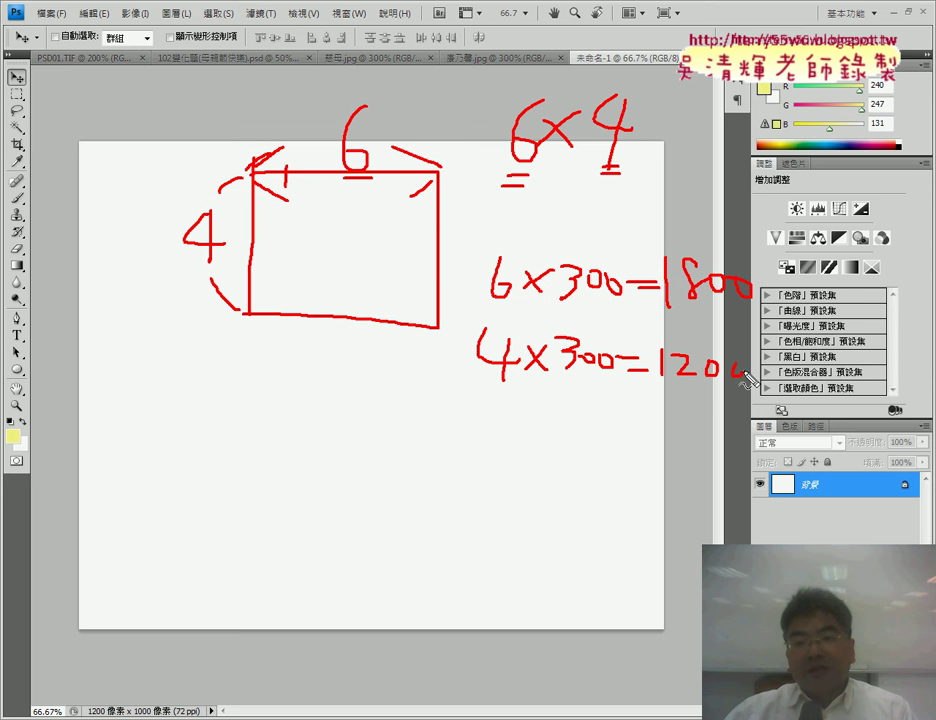
left_click_drag(745, 378, 738, 368)
mouse_move(566, 371)
left_mouse_down()
mouse_move(612, 370)
mouse_move(617, 380)
mouse_move(590, 388)
mouse_move(576, 437)
mouse_move(581, 452)
mouse_move(604, 437)
left_mouse_up()
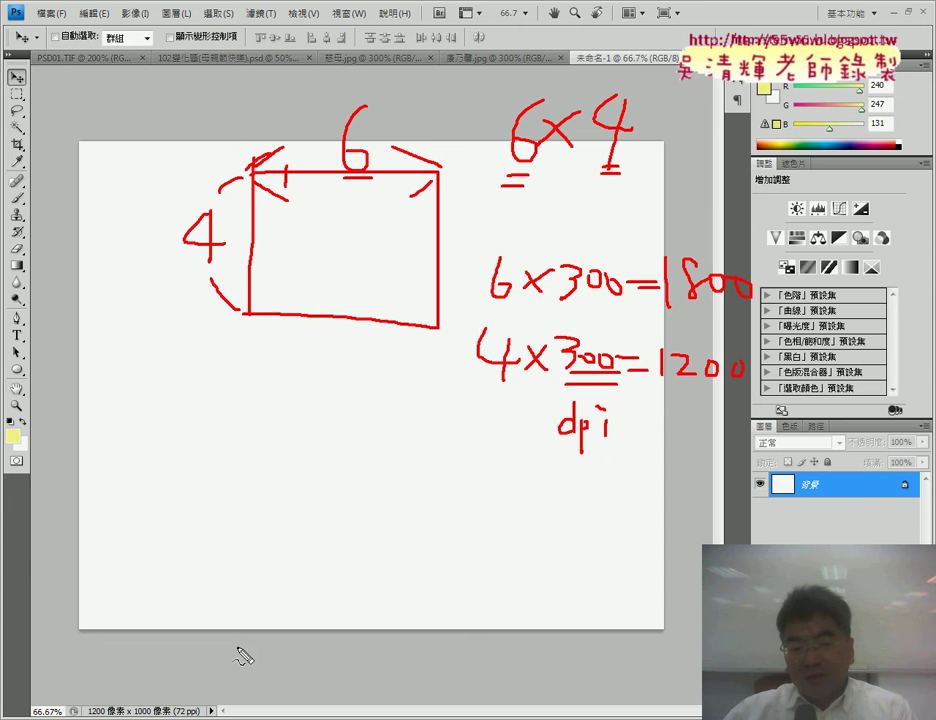
left_click_drag(183, 715, 200, 715)
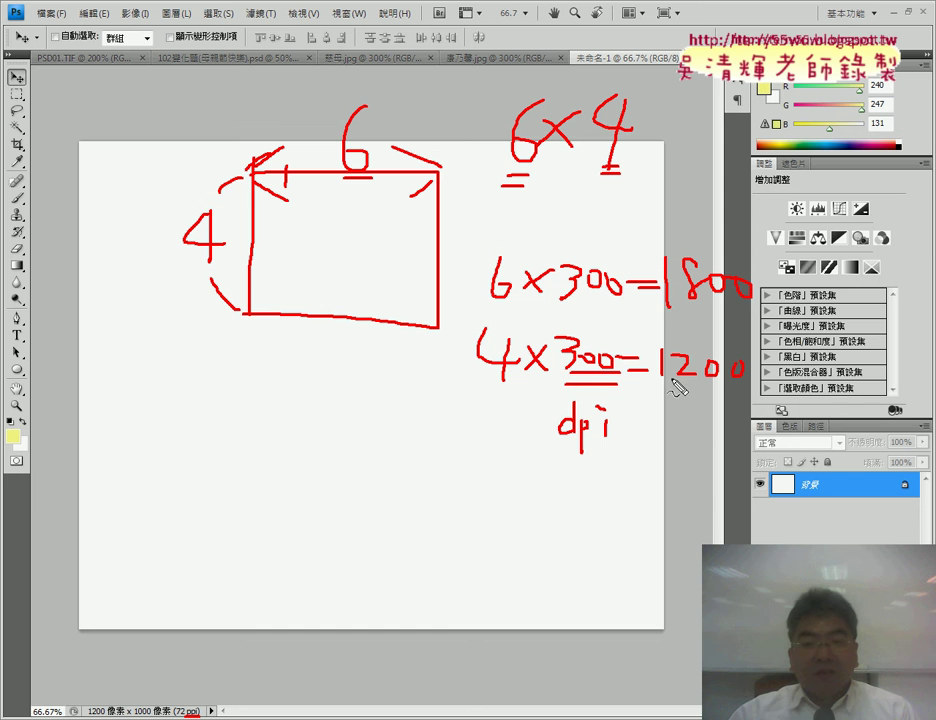
left_click_drag(660, 384, 742, 384)
left_click_drag(666, 300, 750, 300)
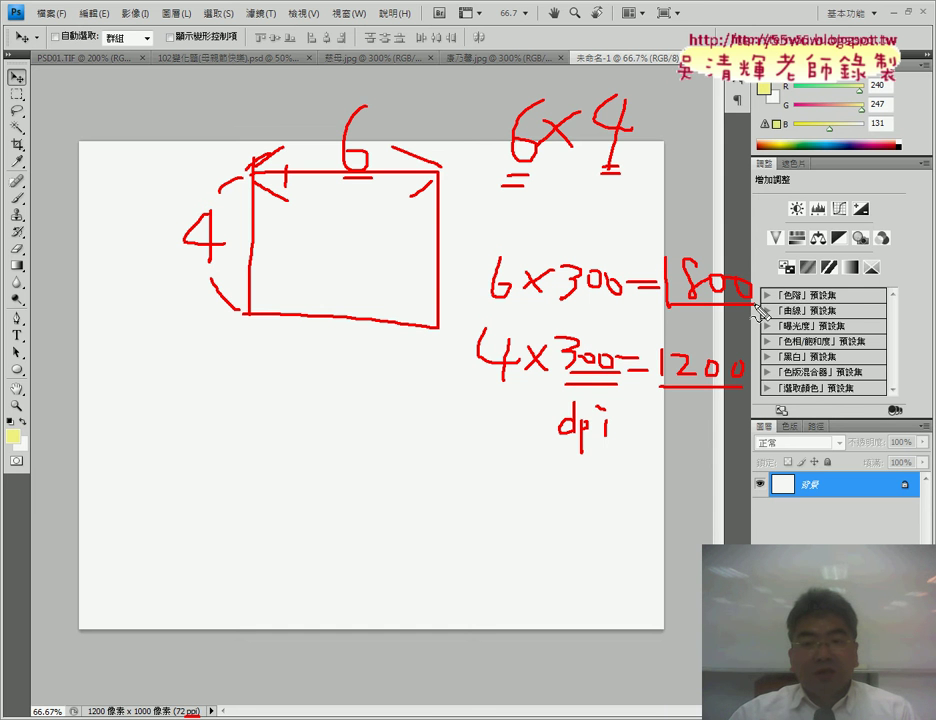
left_click_drag(660, 388, 740, 390)
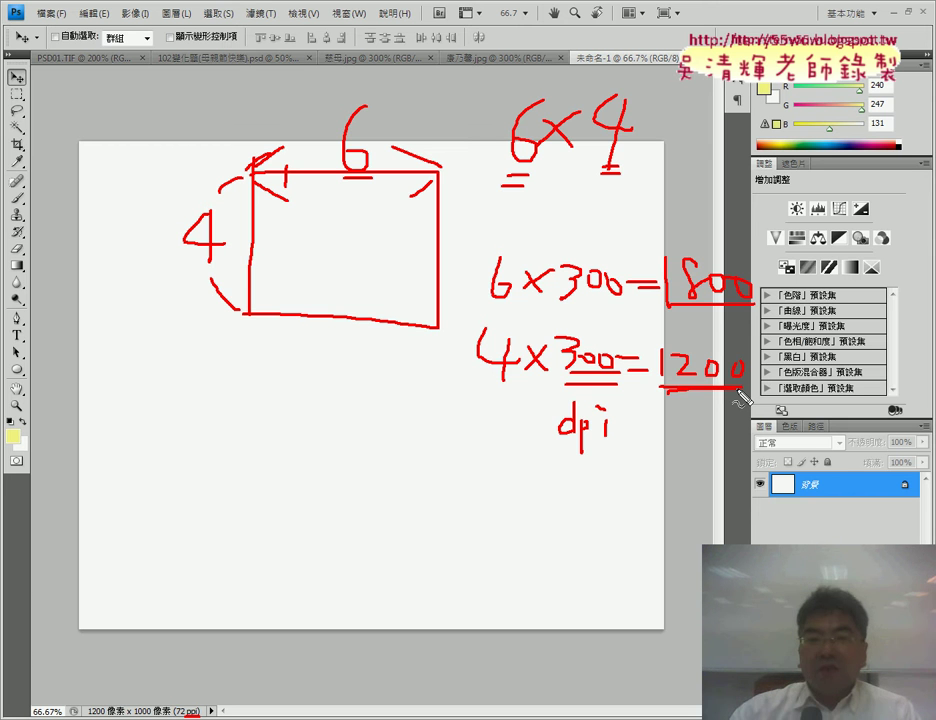
key("Escape")
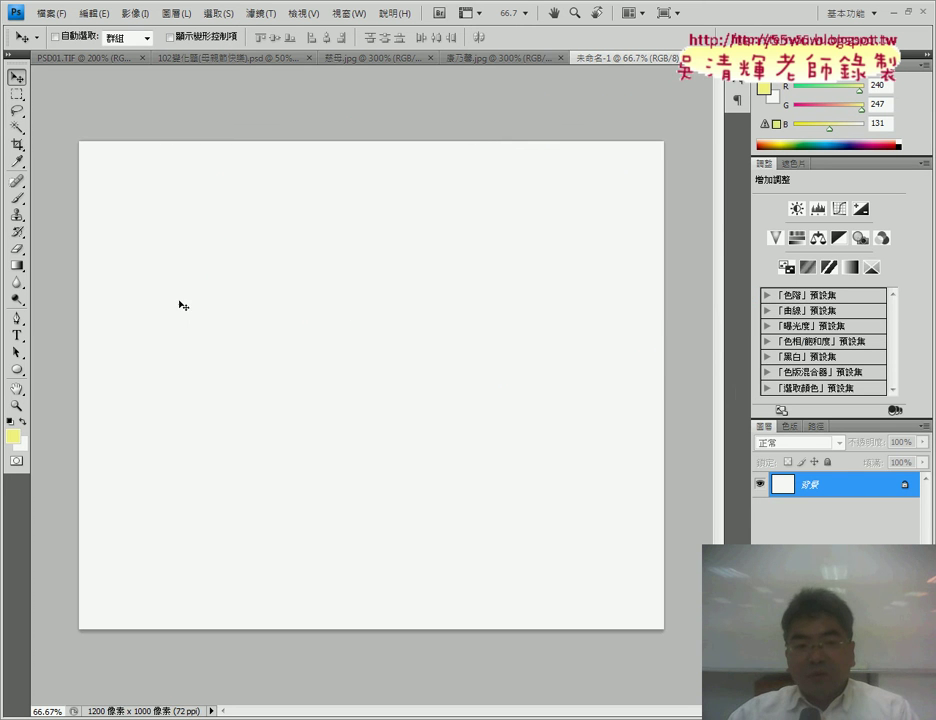
Step: Fill the canvas with a diagonal gradient, pink at bottom-right fading to white at top-left
left_click(16, 266)
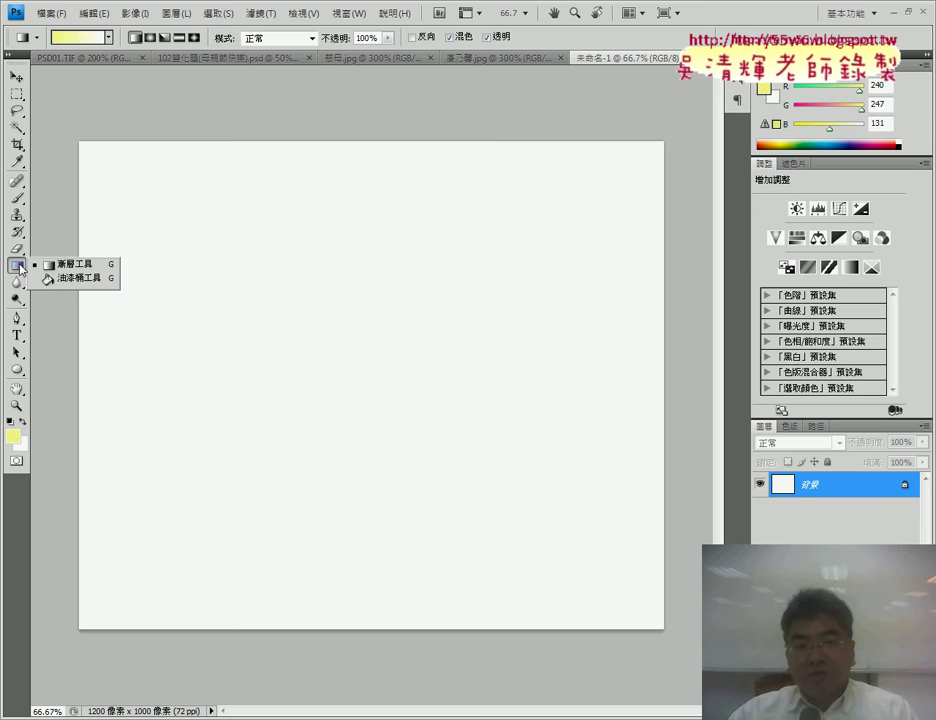
left_click(60, 264)
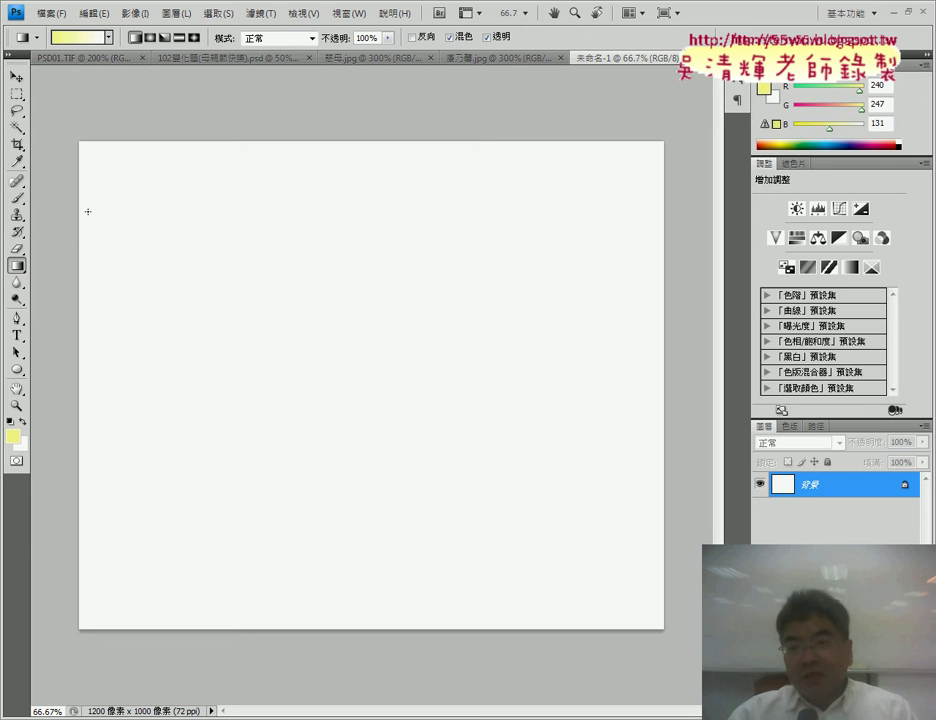
left_click(874, 140)
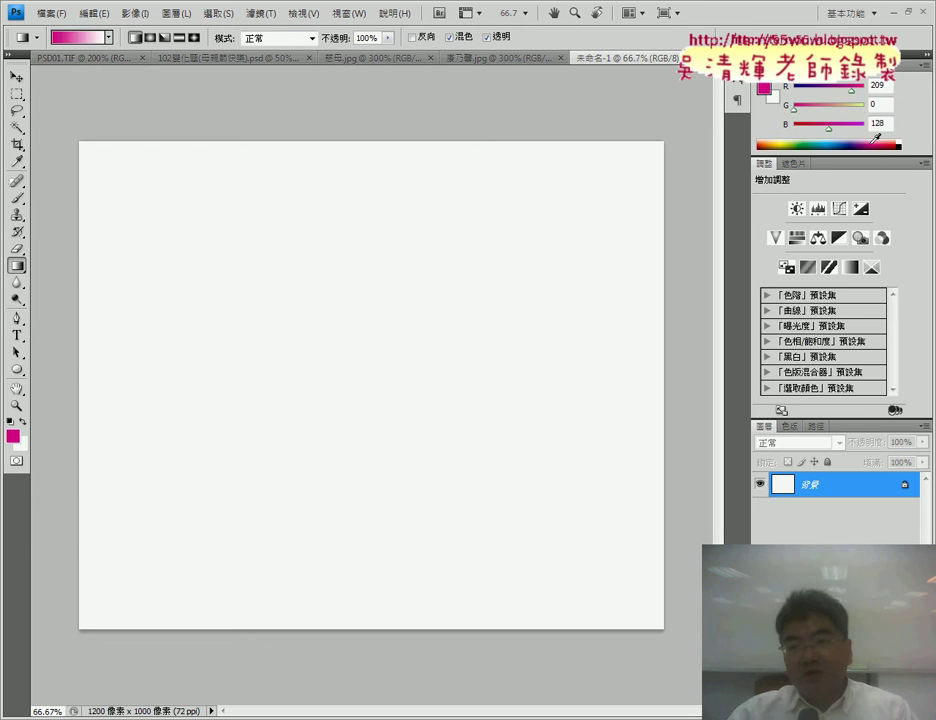
left_click(869, 139)
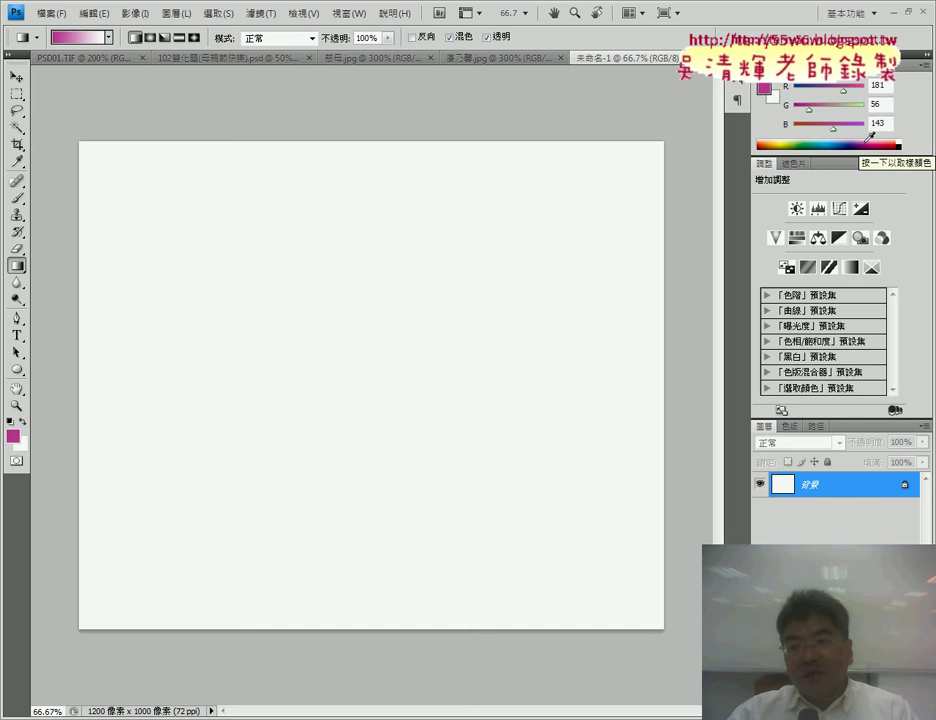
left_click(858, 139)
left_click(867, 140)
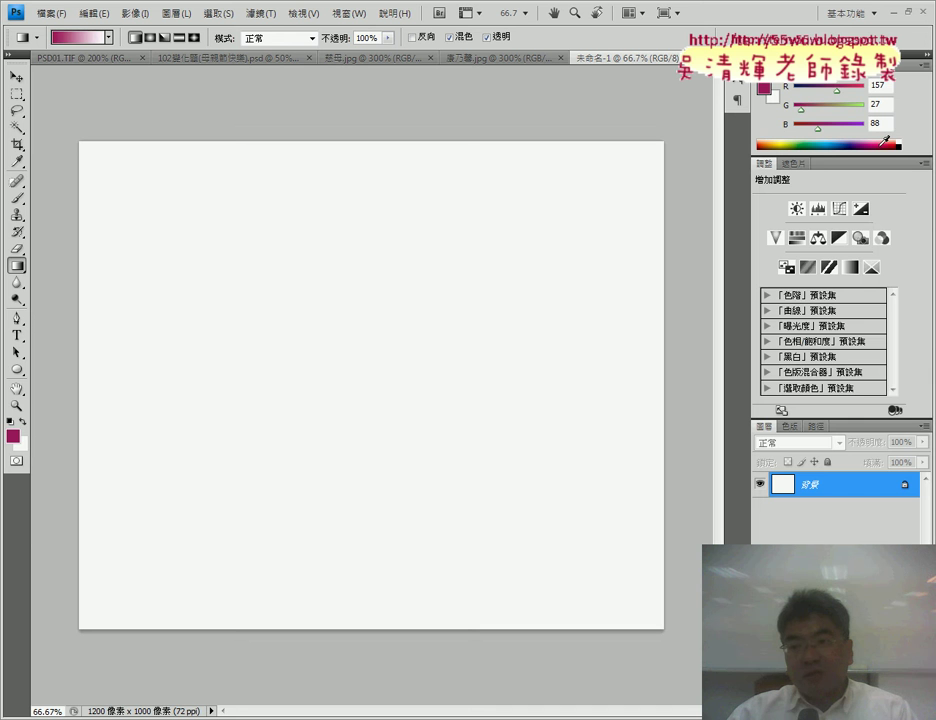
left_click(874, 141)
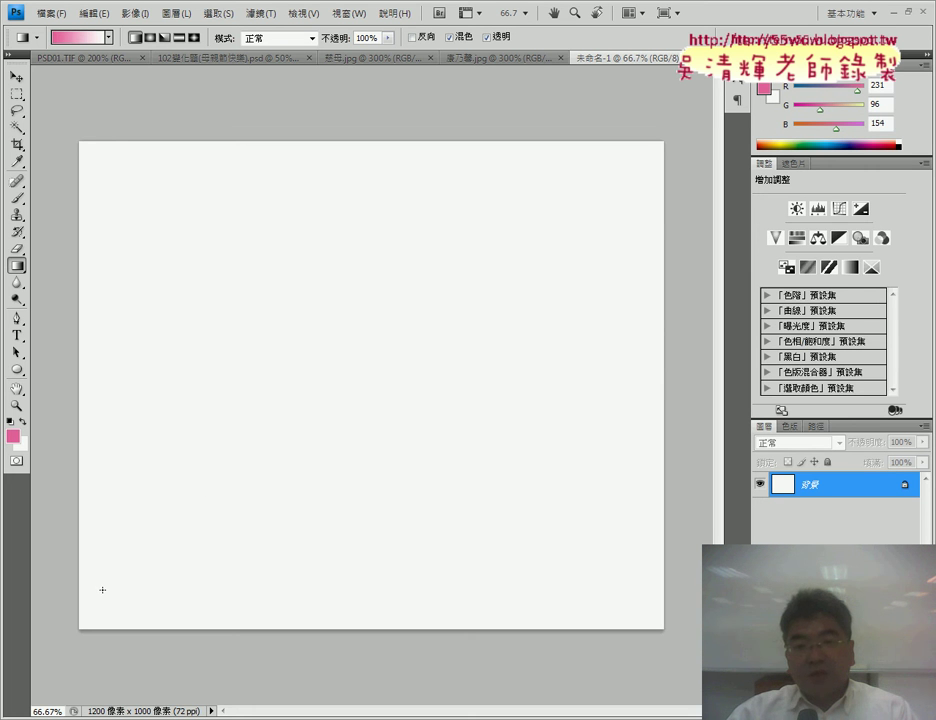
mouse_move(102, 590)
left_mouse_down()
mouse_move(579, 211)
mouse_move(608, 214)
left_mouse_up()
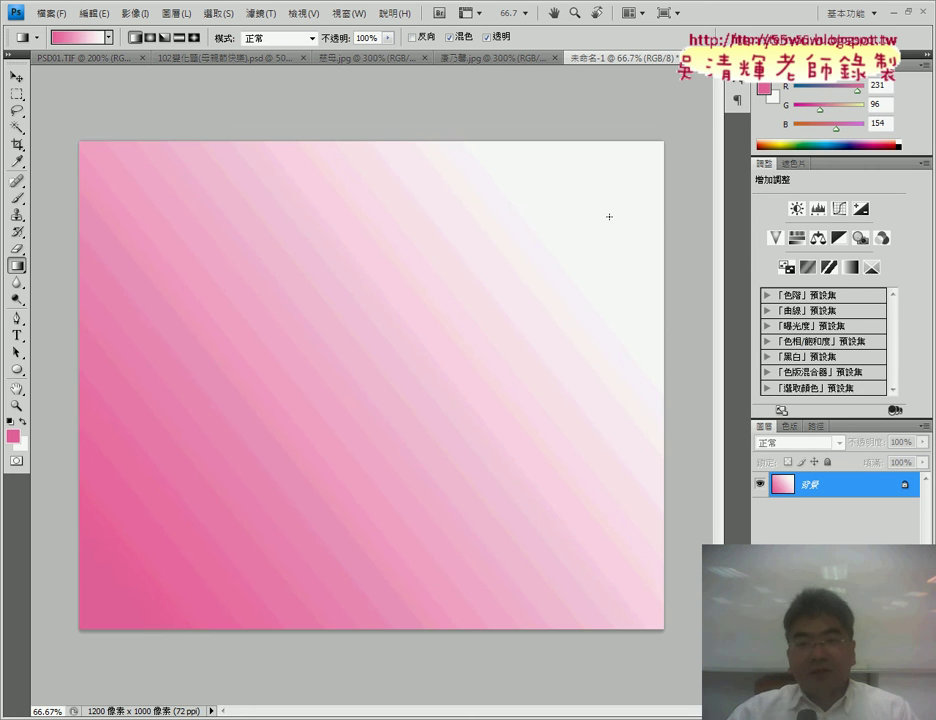
left_click_drag(643, 178, 470, 395)
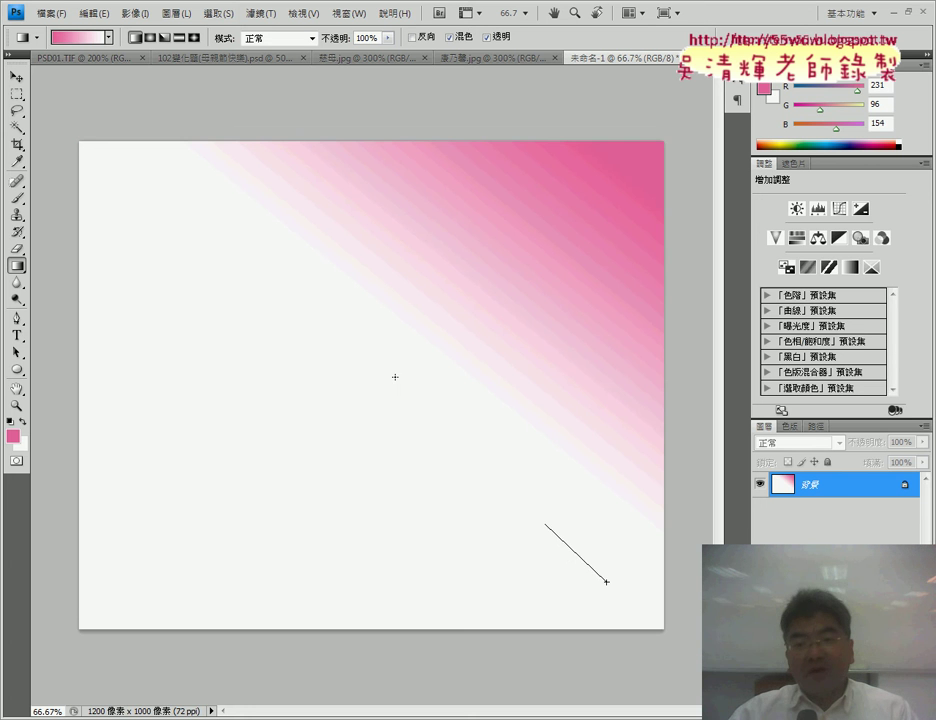
left_click_drag(606, 581, 395, 377)
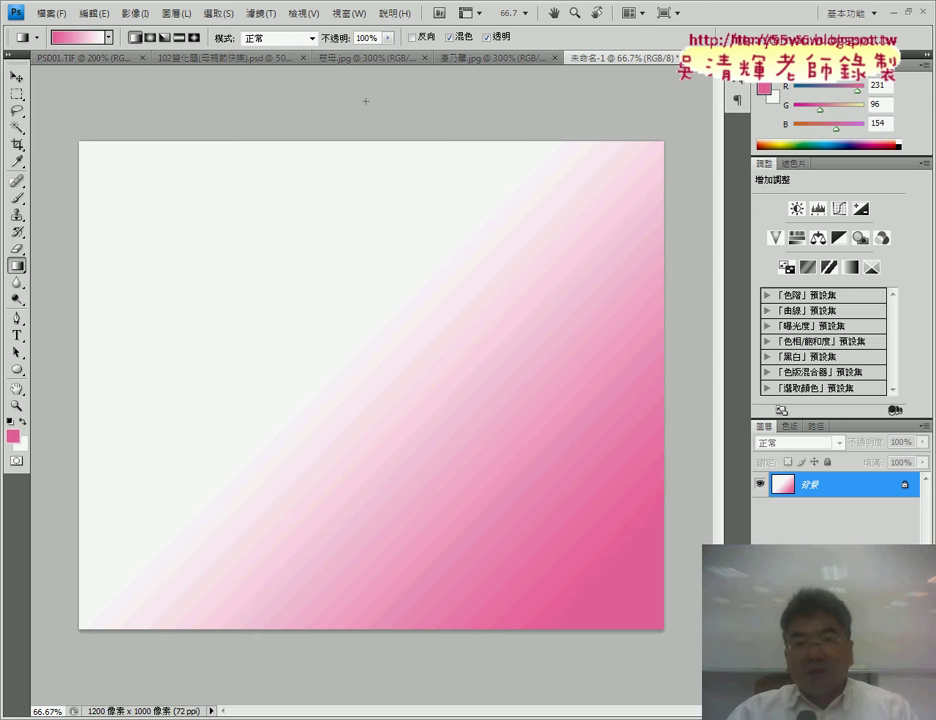
Step: Close the mother-and-daughter and carnation image documents
left_click(359, 58)
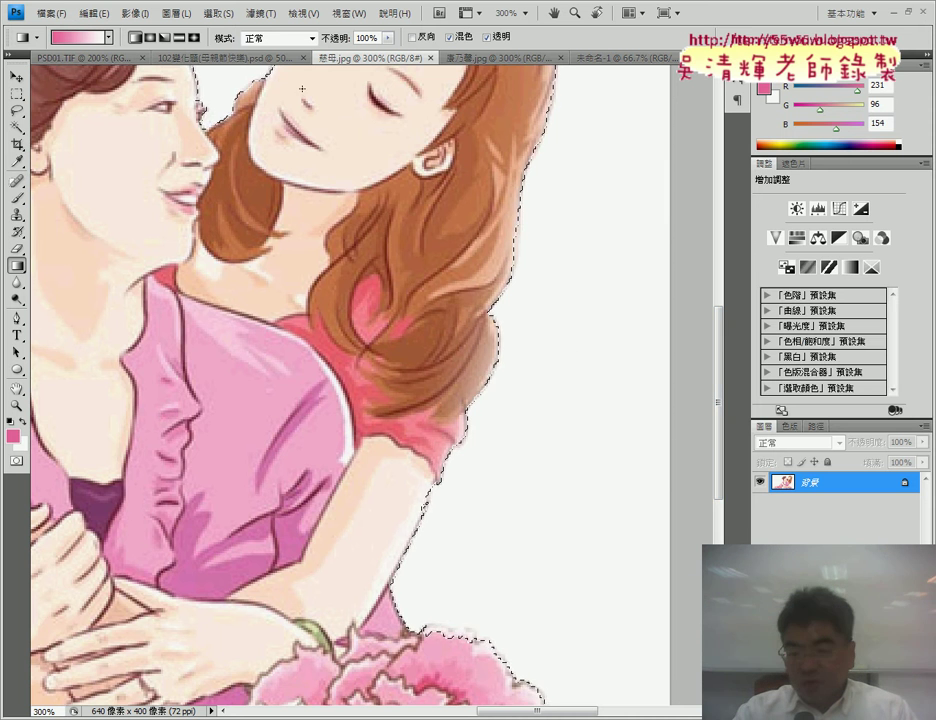
key("ctrl+minus")
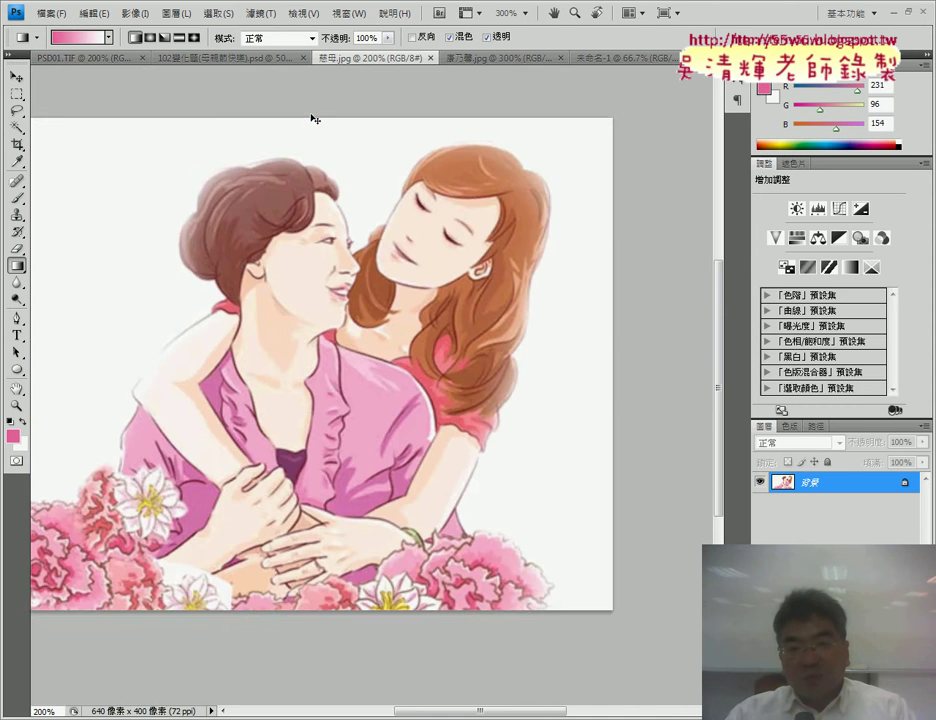
key("ctrl+minus")
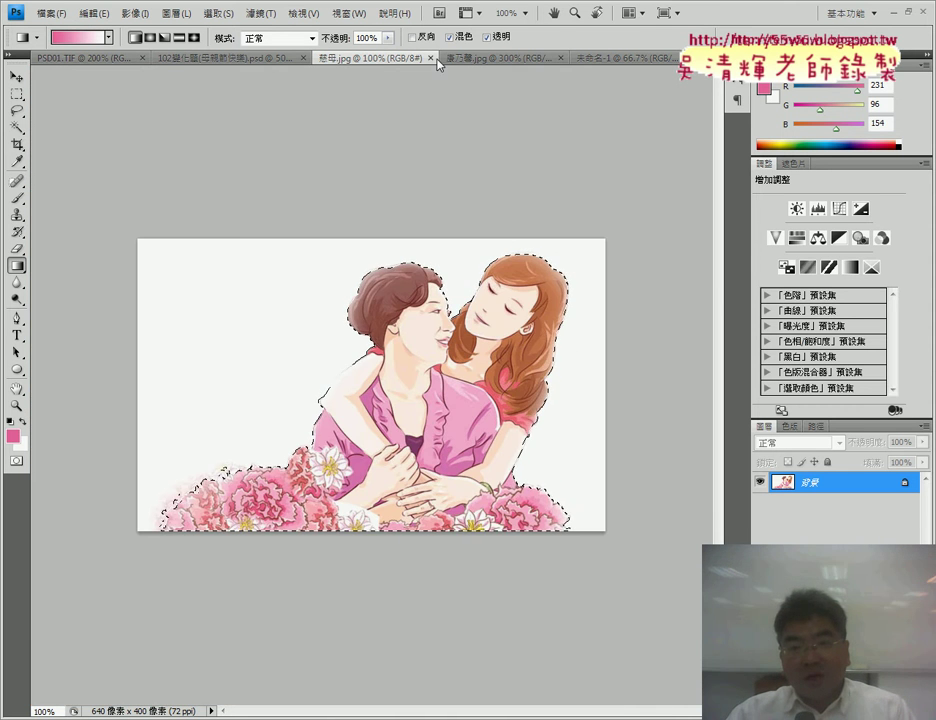
left_click(431, 59)
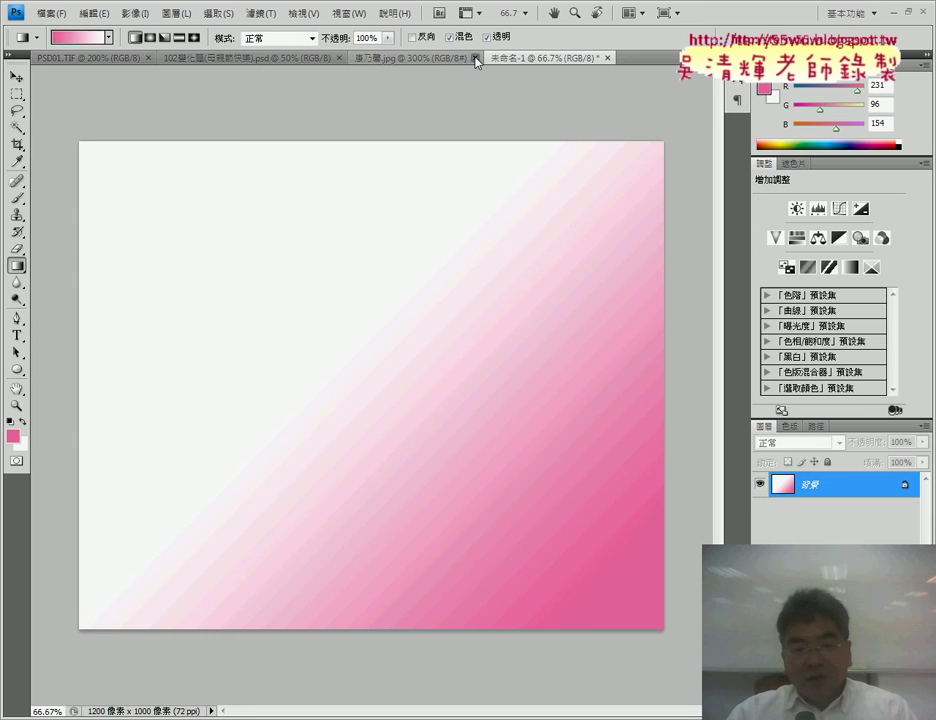
left_click(474, 58)
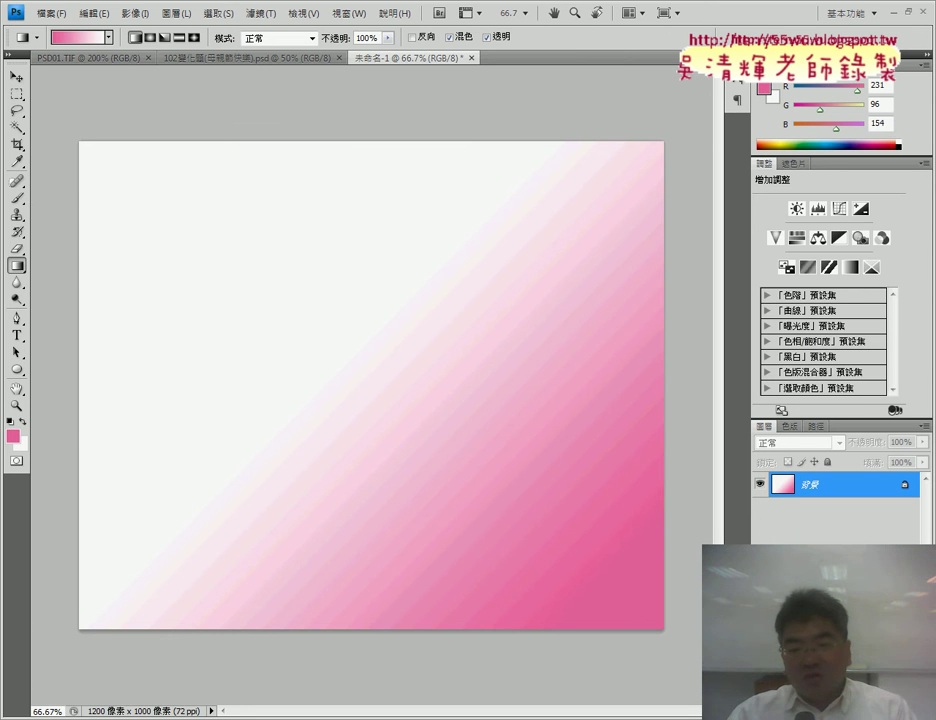
Step: Reopen both downloaded jpgs by dragging them from the Downloads folder into Photoshop
left_click(673, 649)
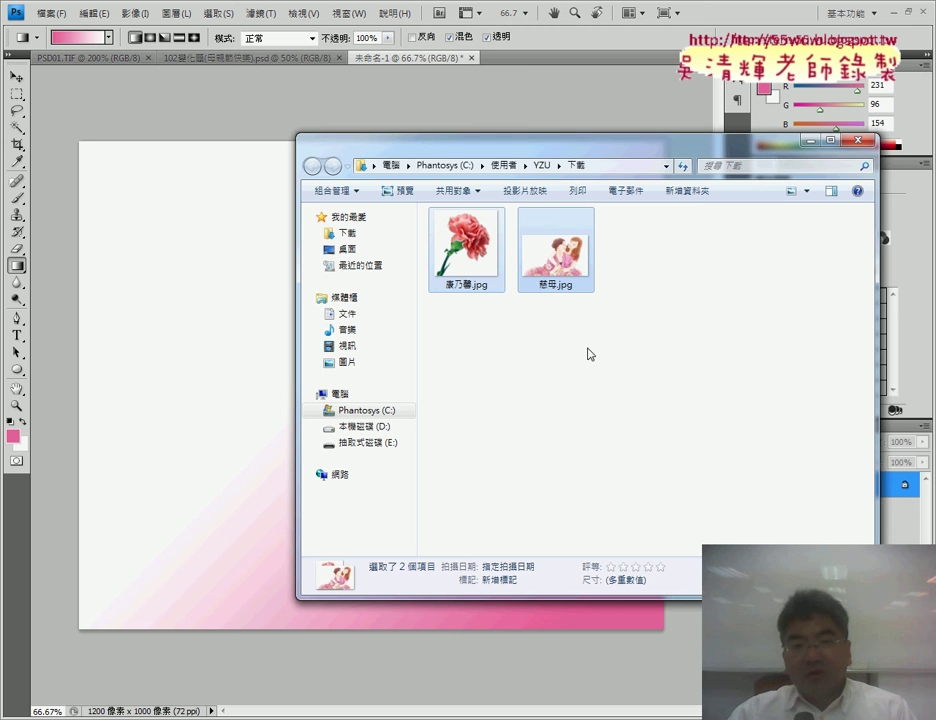
left_click_drag(555, 250, 287, 122)
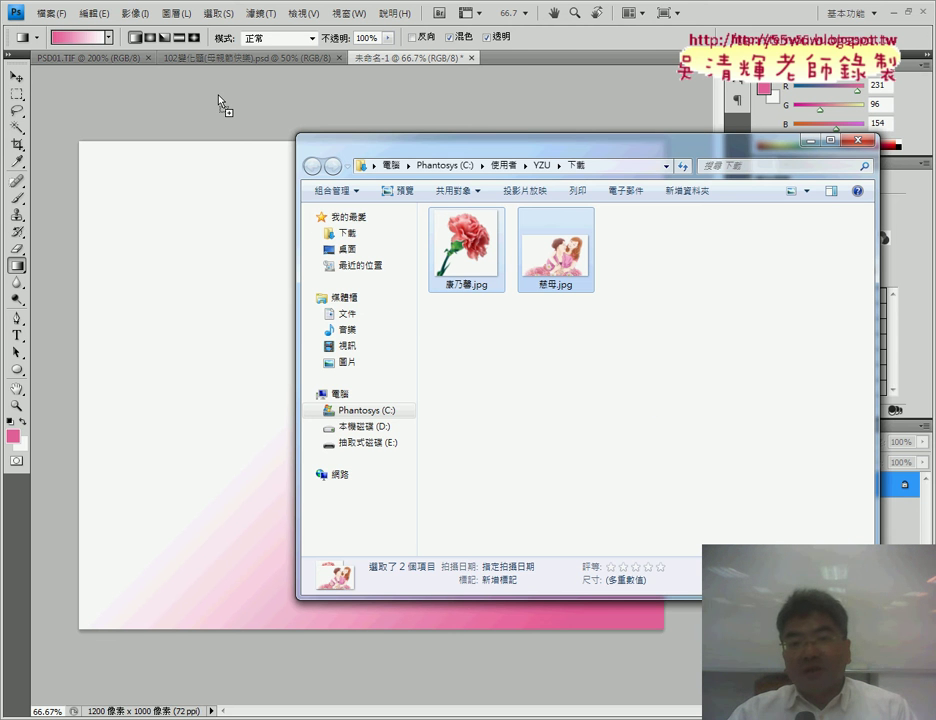
left_click_drag(222, 105, 218, 97)
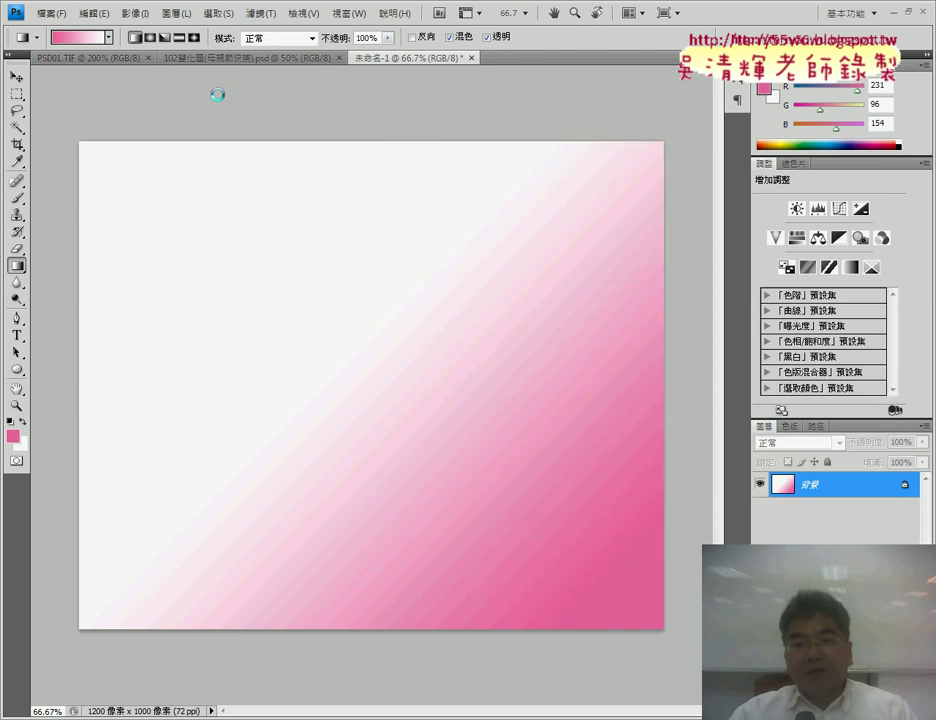
Step: Select the white background of 慈母.jpg with the Magic Wand
left_click(452, 58)
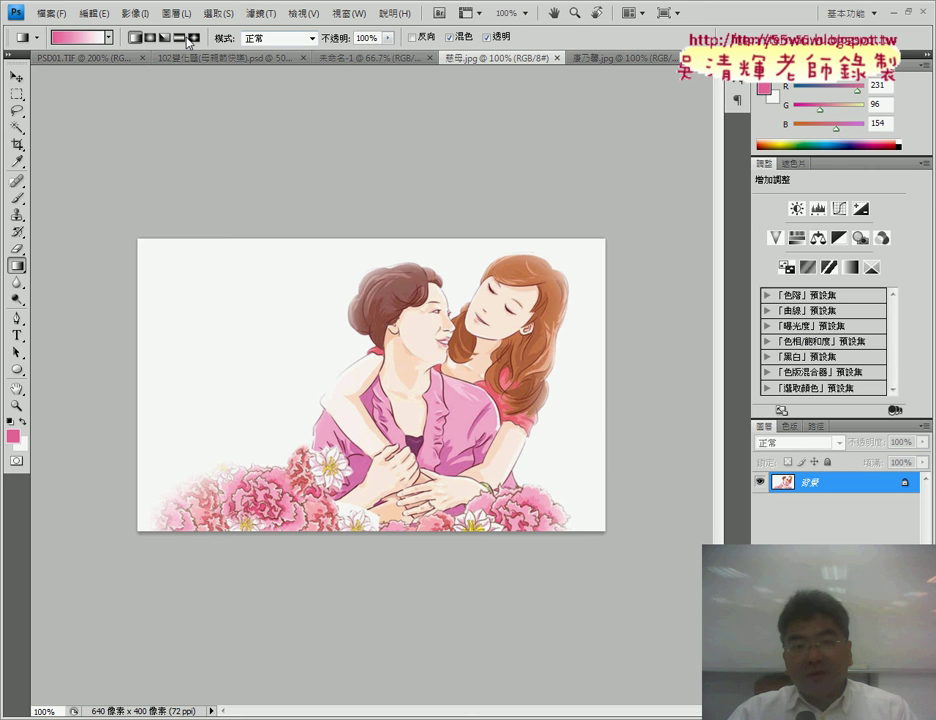
left_click(17, 114)
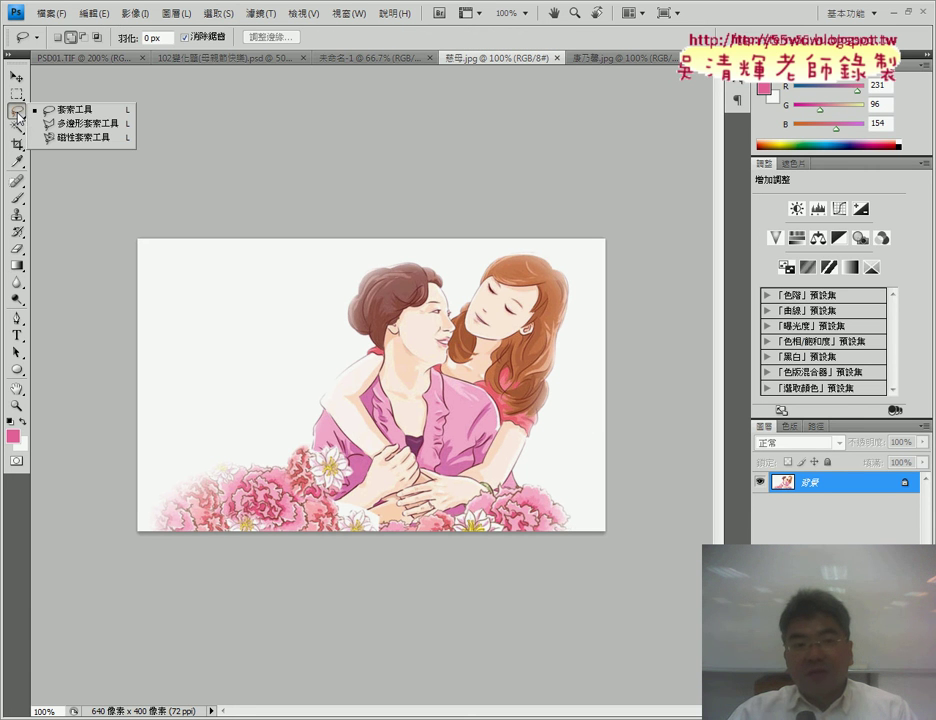
left_click(17, 128)
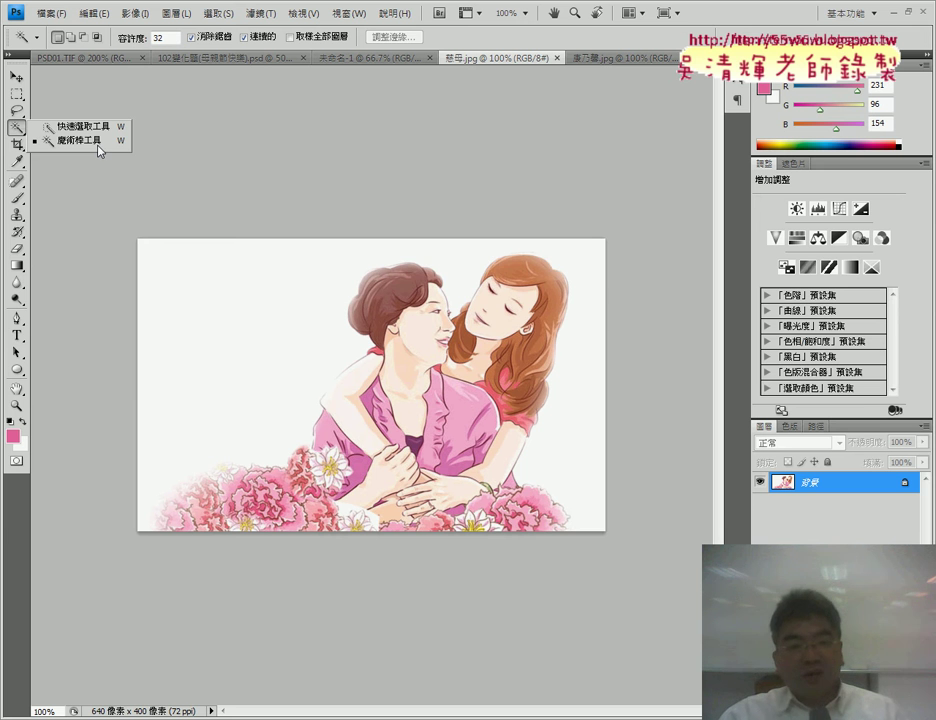
left_click(167, 264)
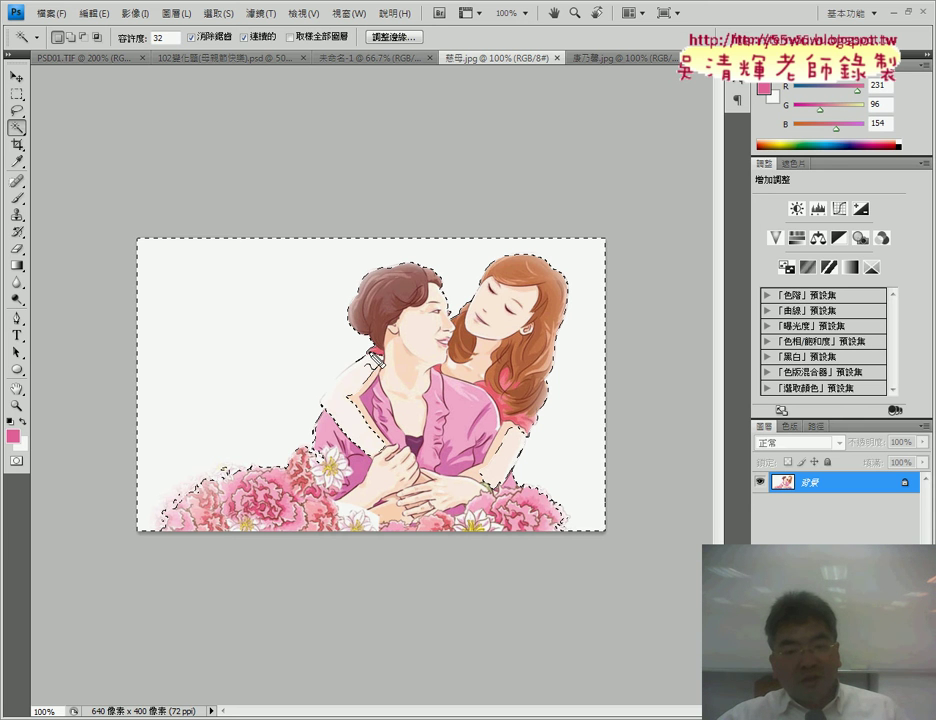
Step: Circle the unselected gaps near the arms and flowers, clear the marks, and open 選取
left_click_drag(375, 357, 395, 468)
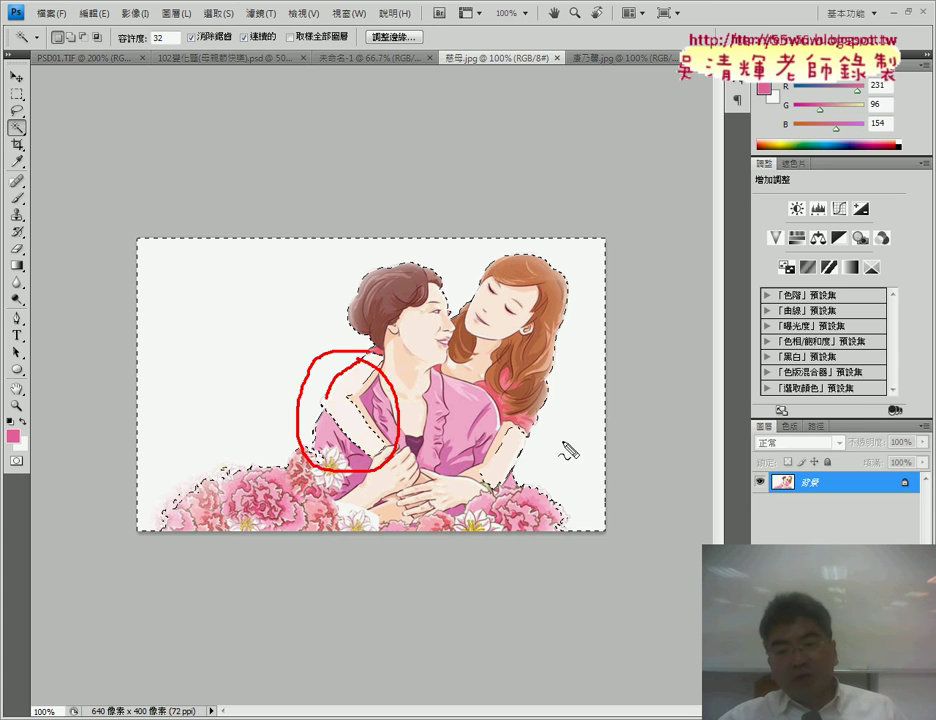
left_click_drag(483, 523, 549, 450)
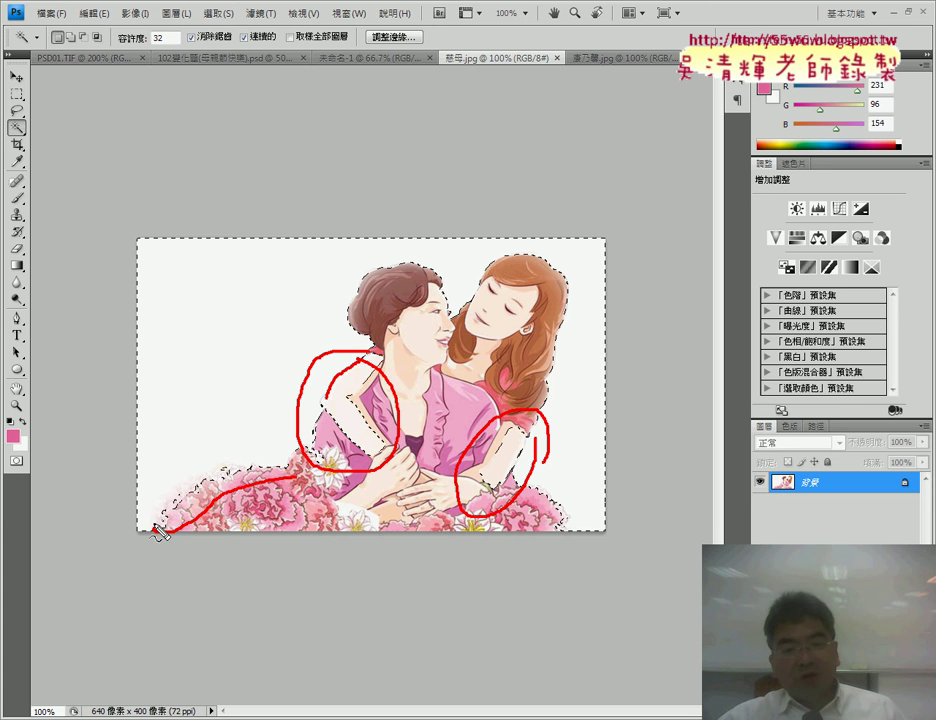
left_click_drag(160, 530, 300, 480)
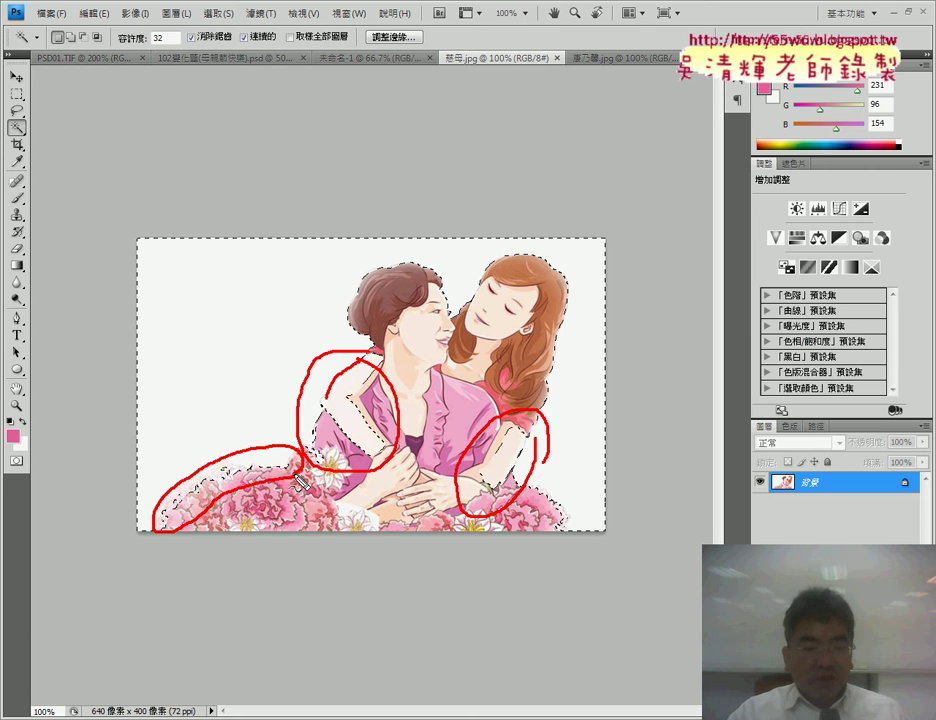
key("Escape")
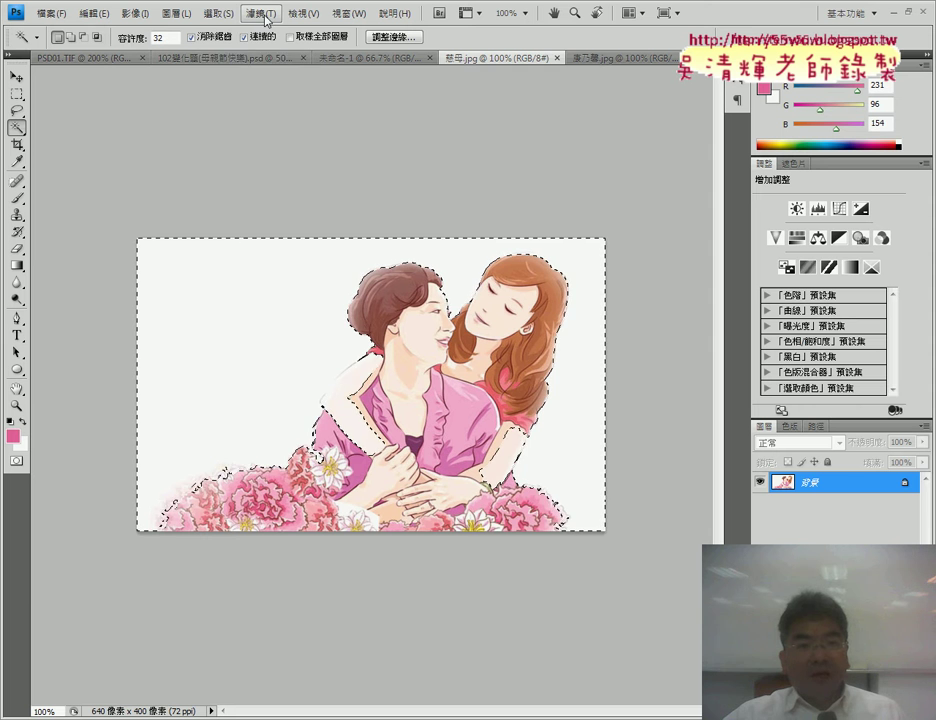
left_click(219, 13)
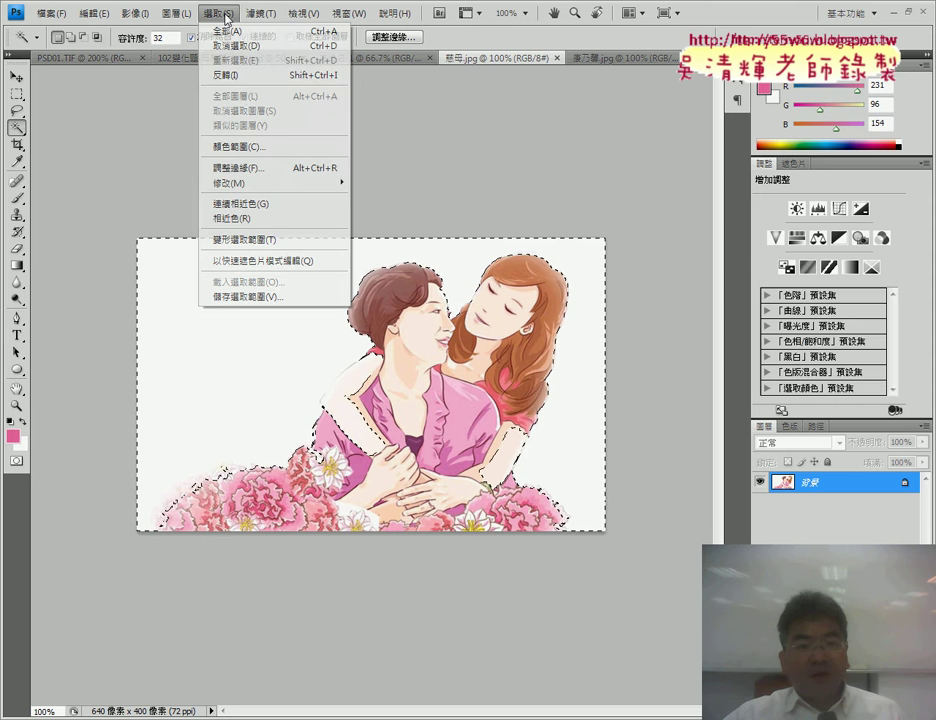
Step: Invert the selection onto the figures and set the Lasso to Add to Selection
left_click(237, 76)
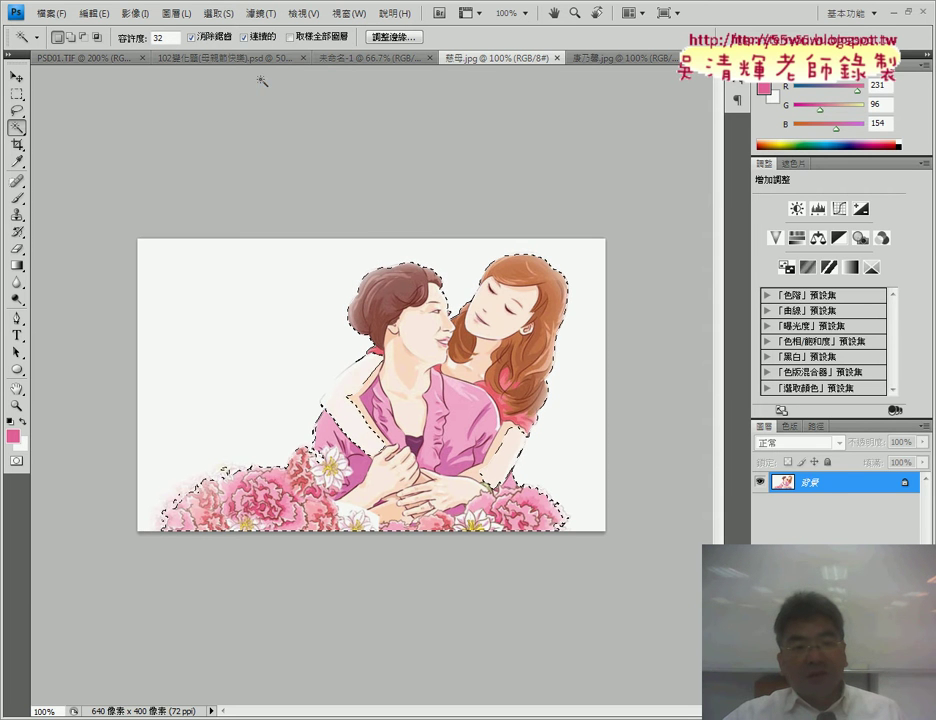
left_click(18, 113)
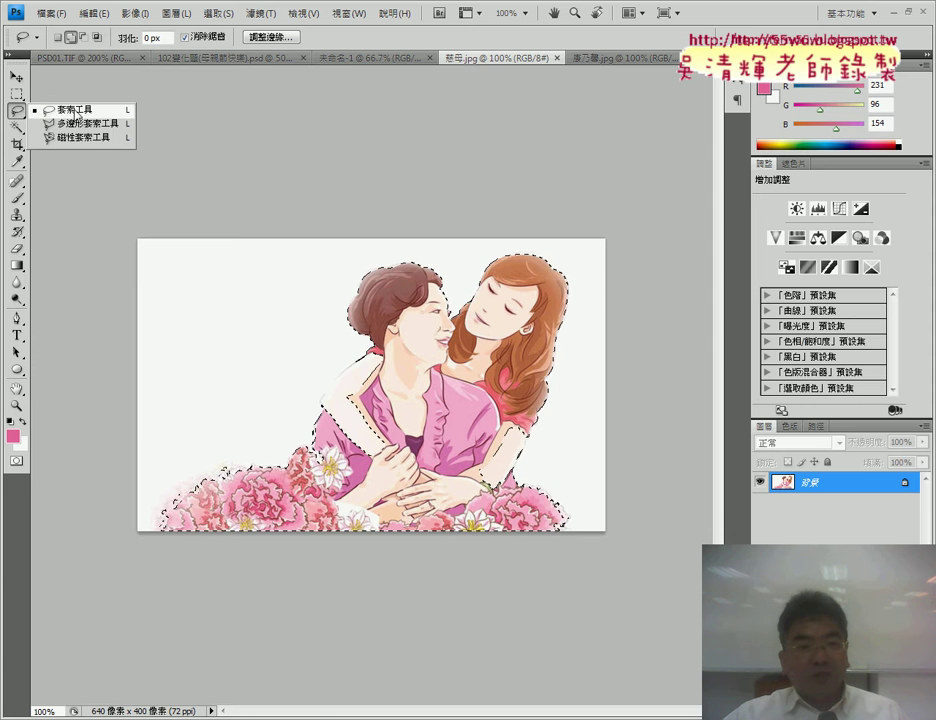
left_click(70, 109)
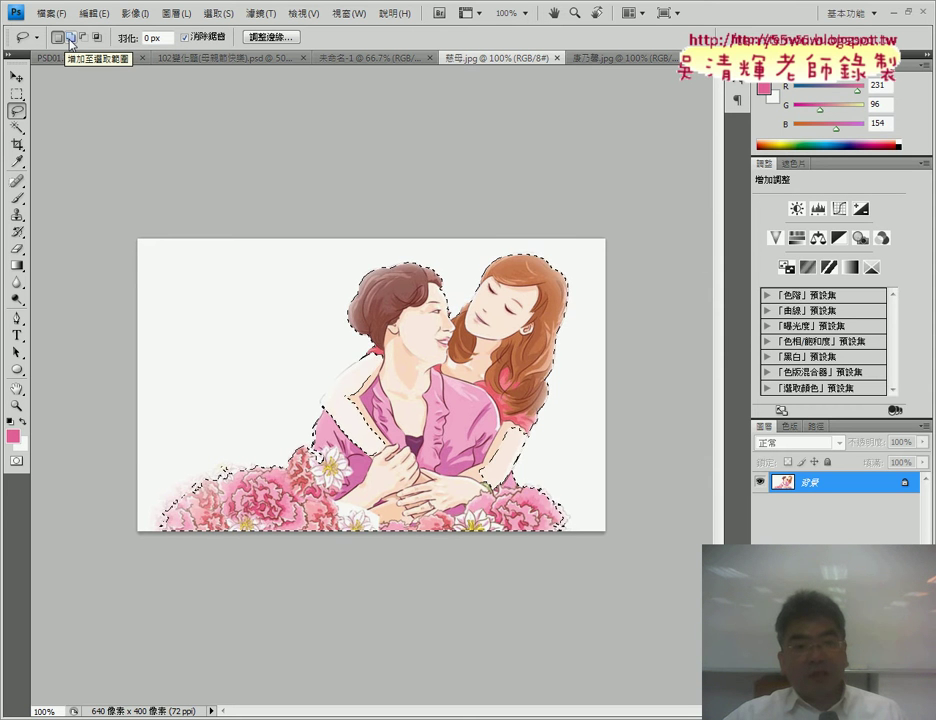
left_click(71, 40)
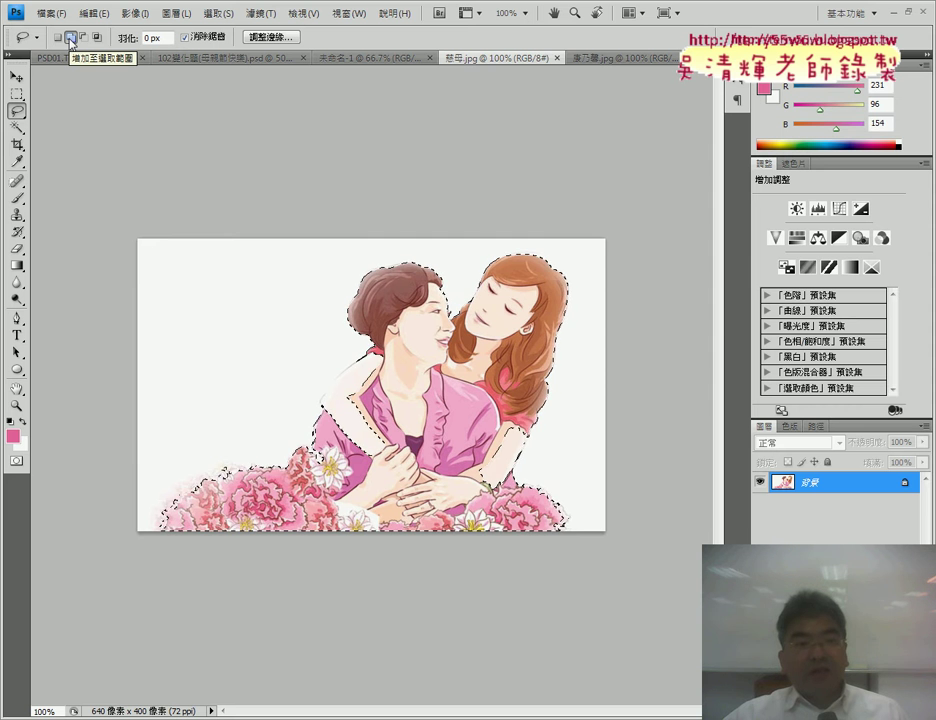
left_click(70, 38)
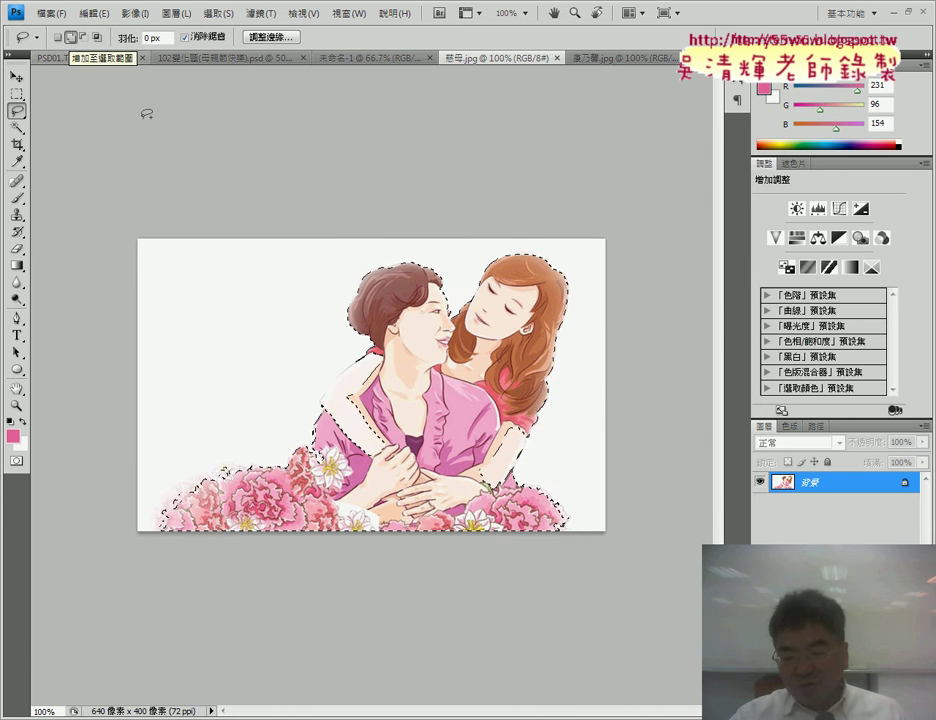
Step: Zoom in and add the mother's hair edge, sleeve and white flower to the lasso selection
key("ctrl+plus")
key("ctrl+plus")
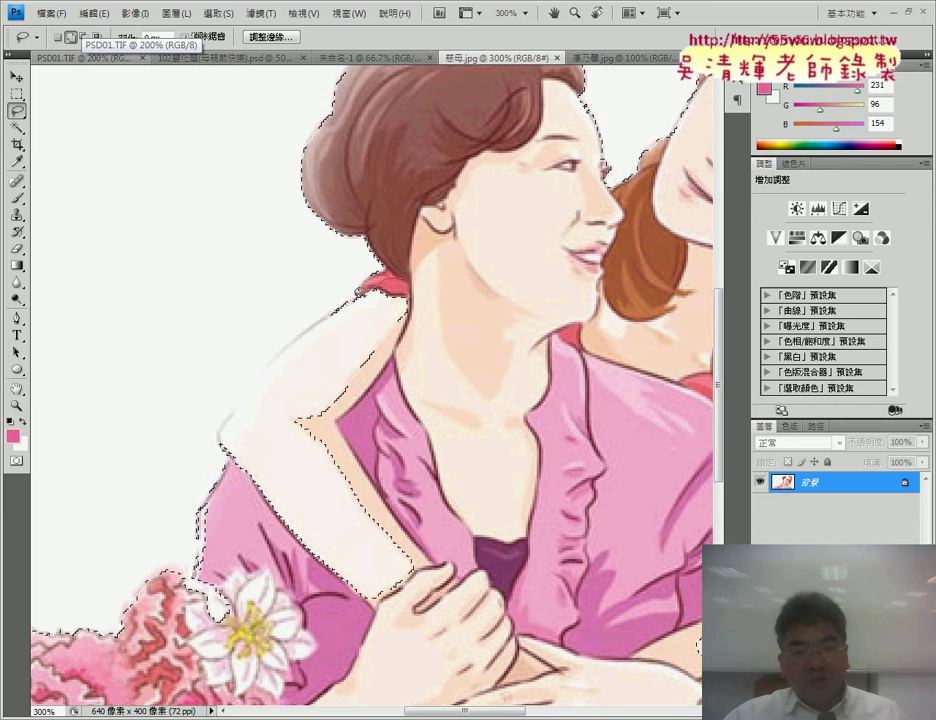
mouse_move(357, 294)
left_mouse_down()
mouse_move(266, 372)
mouse_move(226, 424)
left_mouse_up()
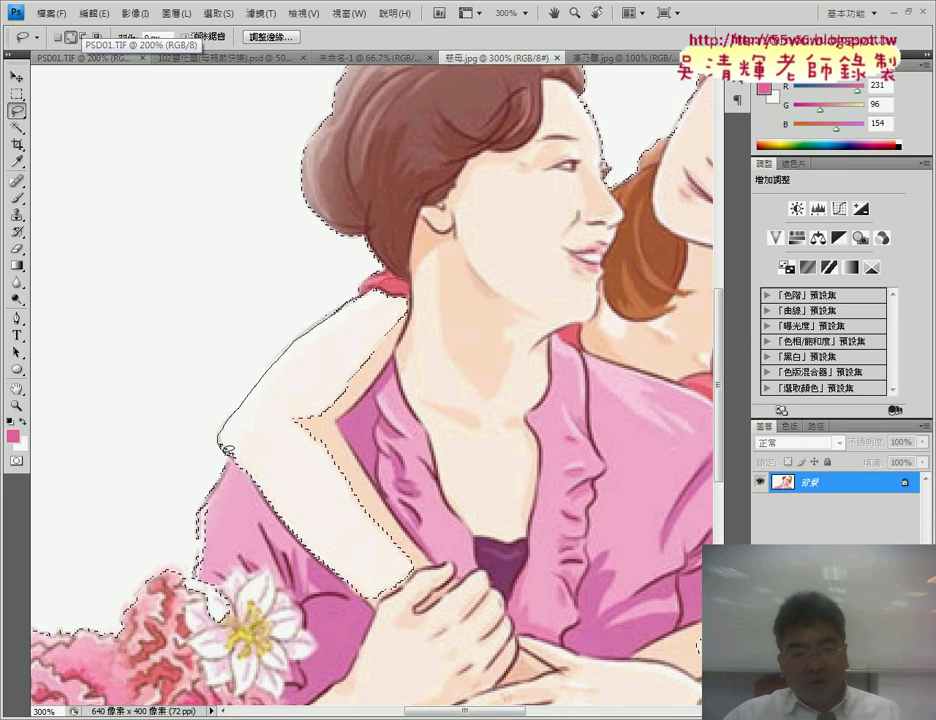
mouse_move(226, 424)
left_mouse_down()
mouse_move(295, 612)
mouse_move(462, 560)
mouse_move(474, 382)
mouse_move(407, 274)
left_mouse_up()
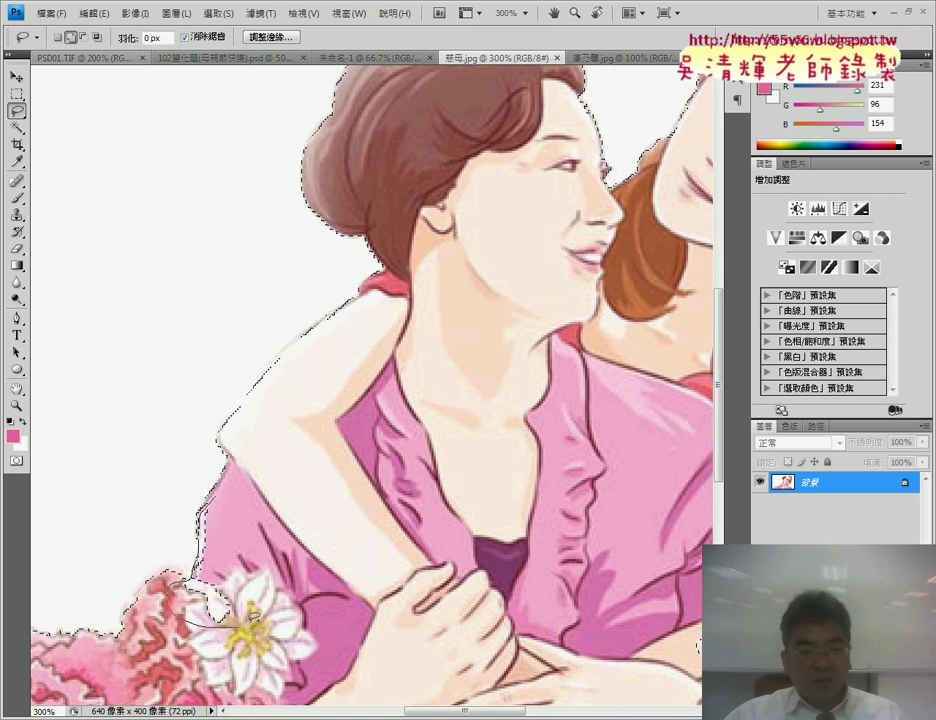
left_click_drag(252, 614, 212, 560)
left_click_drag(215, 503, 212, 498)
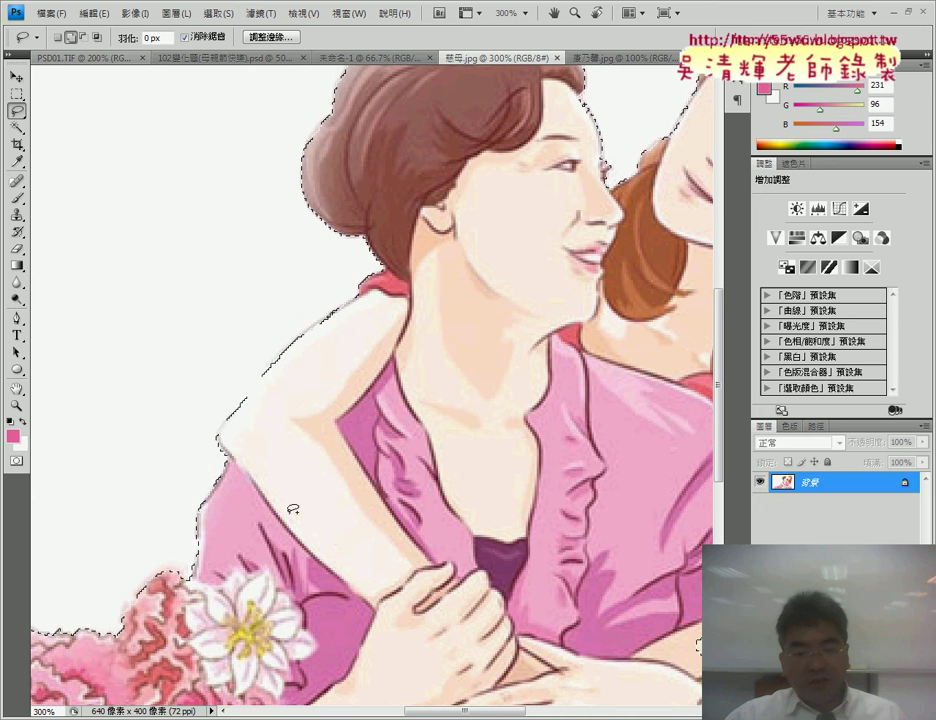
Step: Extend the selection along the ragged upper and left edges of the pink flowers
scroll(476, 697, "left", 5)
scroll(468, 600, "down", 2)
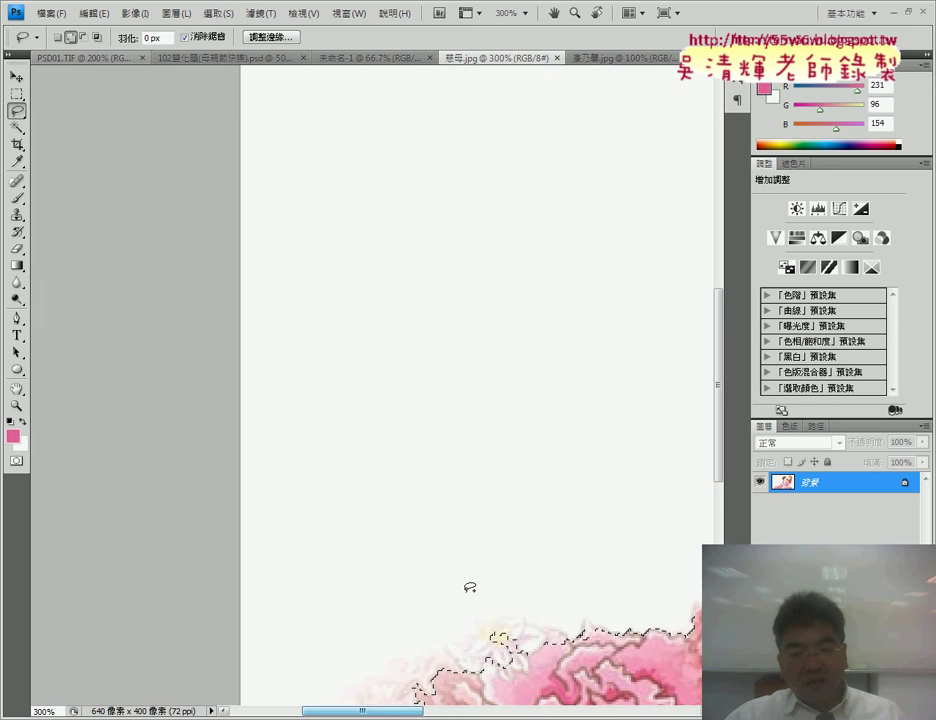
scroll(470, 586, "down", 3)
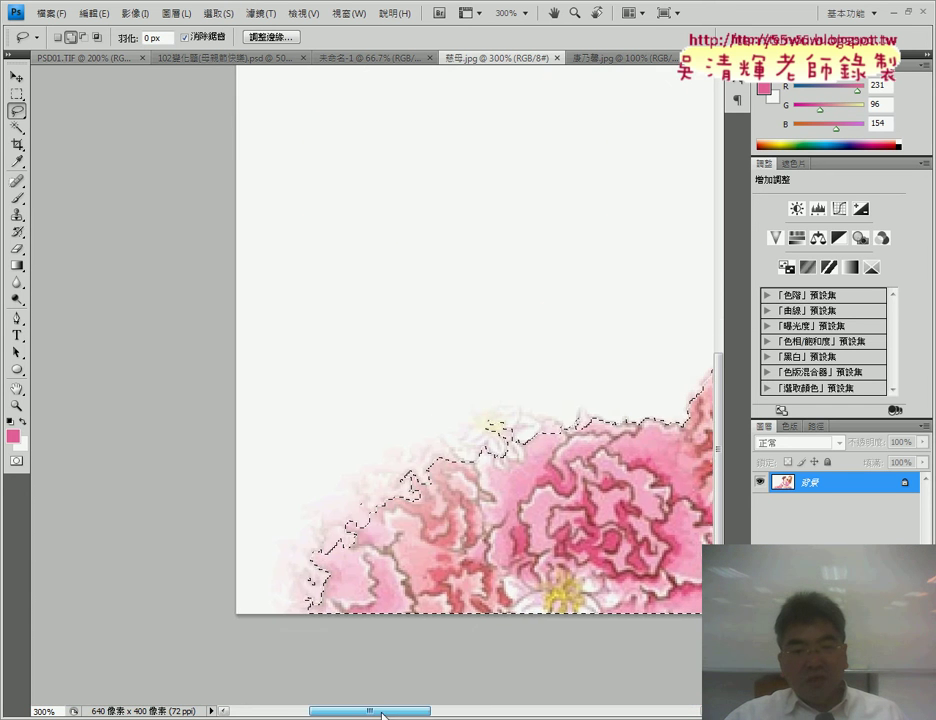
mouse_move(368, 712)
left_mouse_down()
mouse_move(448, 714)
mouse_move(433, 714)
left_mouse_up()
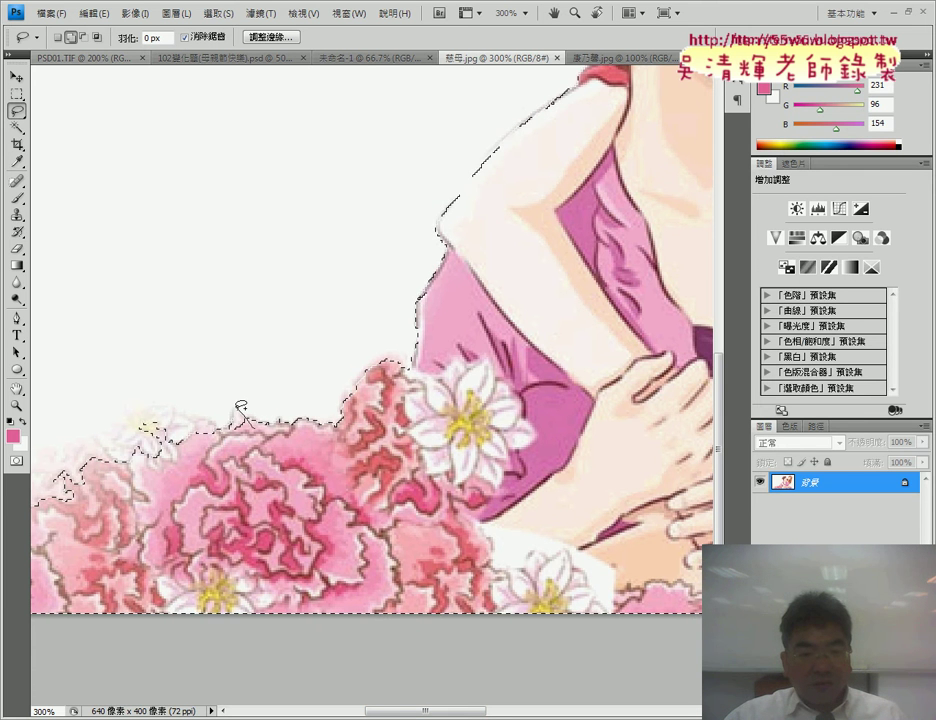
mouse_move(148, 426)
left_mouse_down()
mouse_move(233, 416)
mouse_move(140, 414)
mouse_move(62, 468)
mouse_move(300, 458)
left_mouse_up()
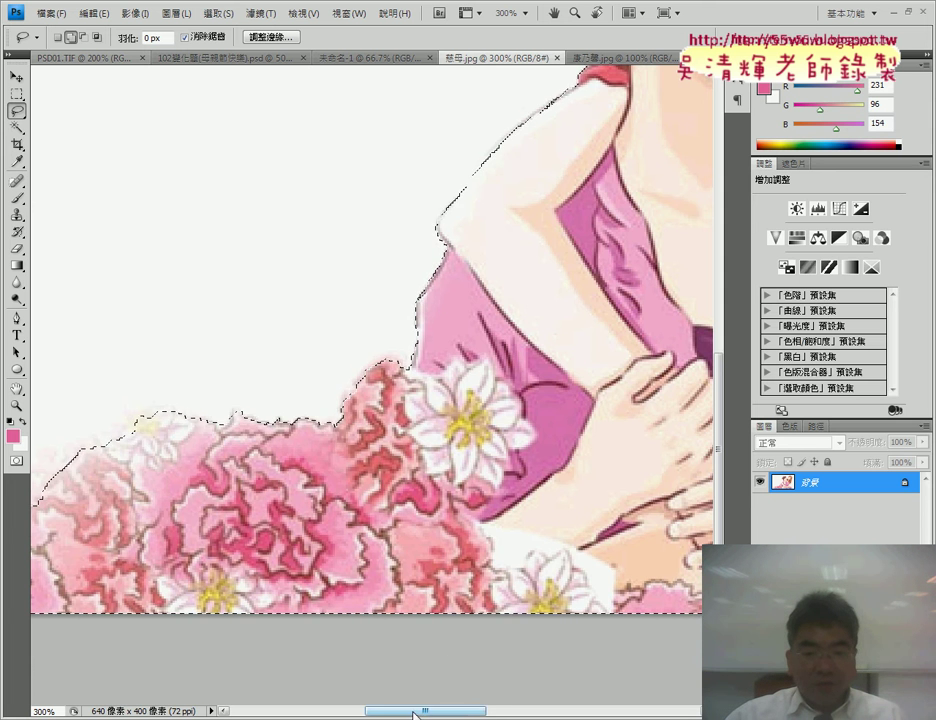
mouse_move(415, 711)
left_mouse_down()
mouse_move(318, 711)
mouse_move(343, 711)
left_mouse_up()
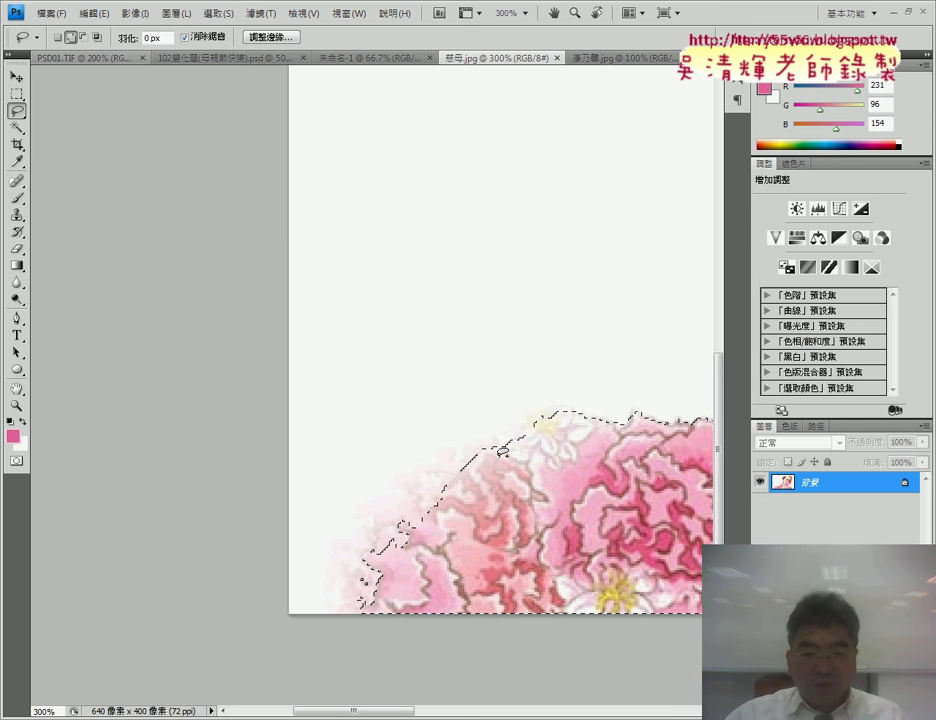
mouse_move(487, 458)
left_mouse_down()
mouse_move(447, 481)
mouse_move(360, 565)
mouse_move(500, 447)
left_mouse_up()
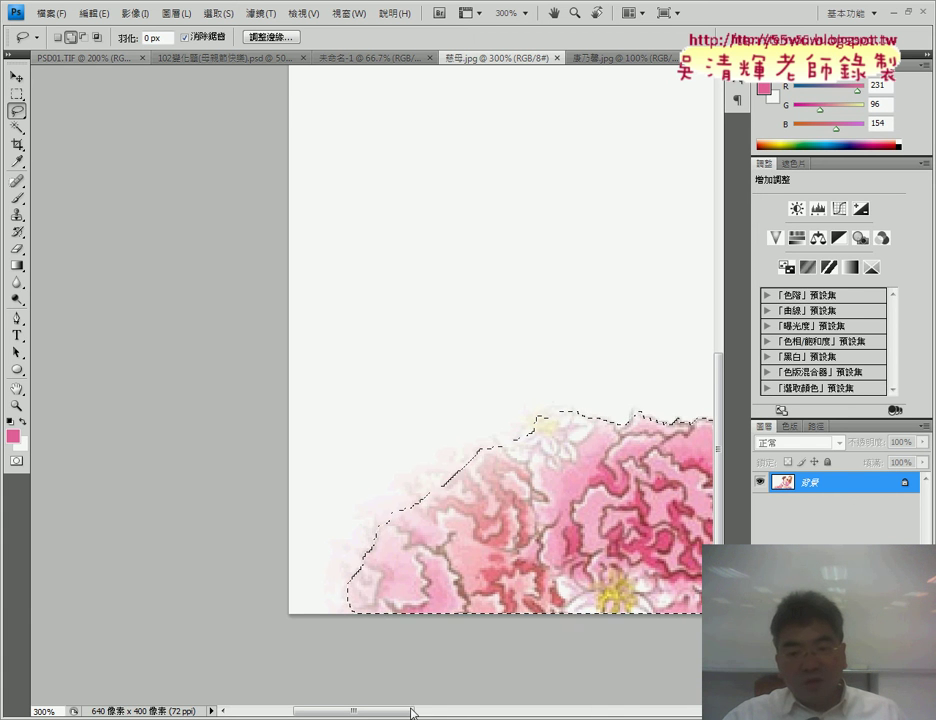
left_click_drag(412, 711, 606, 714)
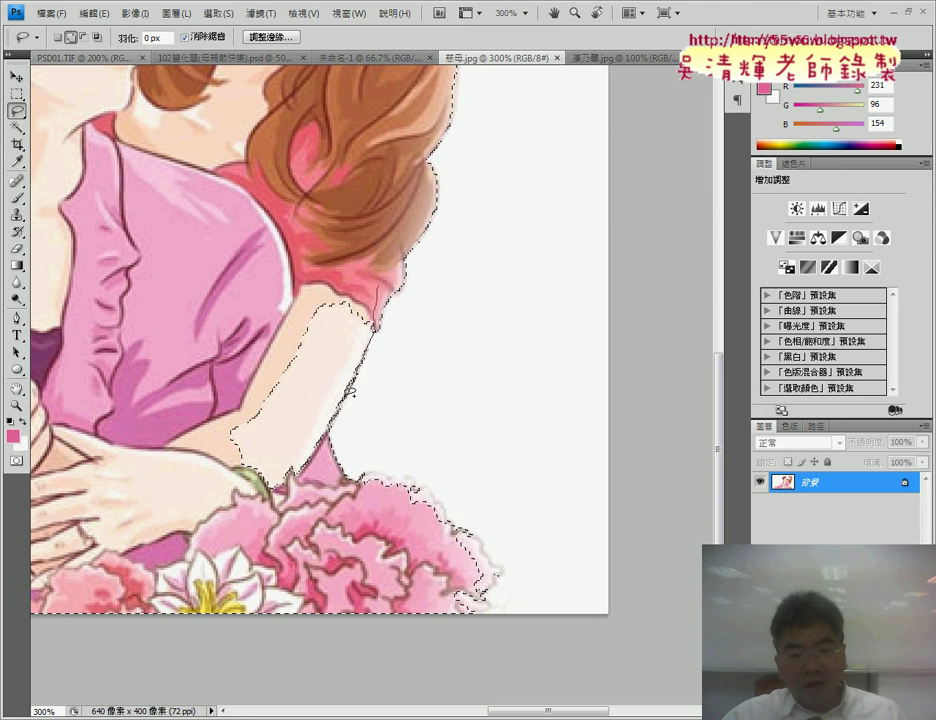
Step: Trace the daughter's arm and right-hand flowers, subtracting the white background beside them
mouse_move(371, 340)
left_mouse_down()
mouse_move(335, 428)
mouse_move(337, 262)
mouse_move(382, 340)
left_mouse_up()
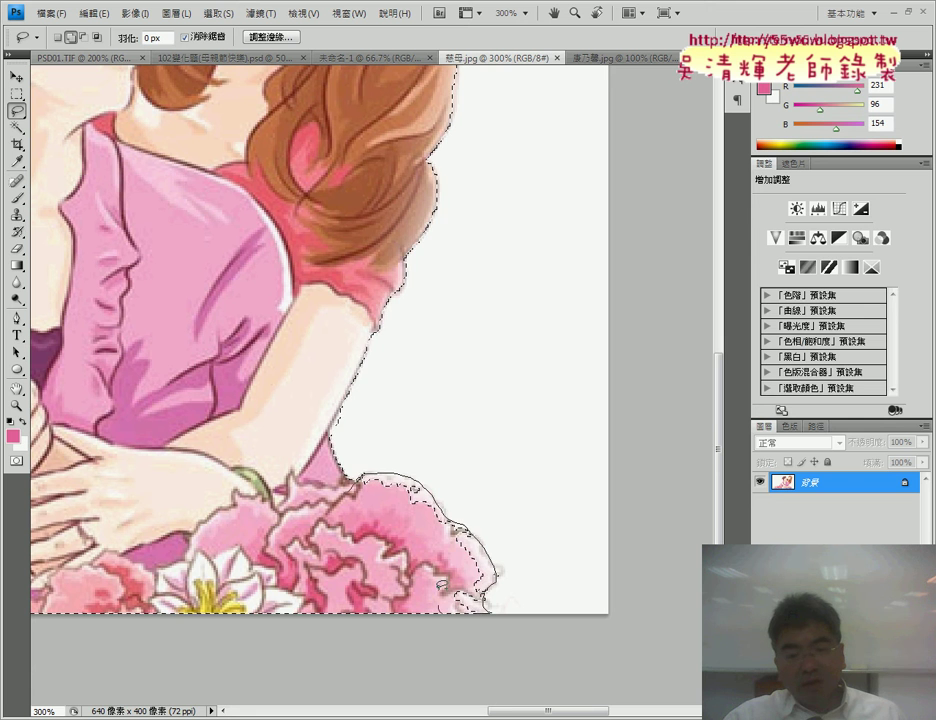
left_click_drag(438, 577, 355, 507)
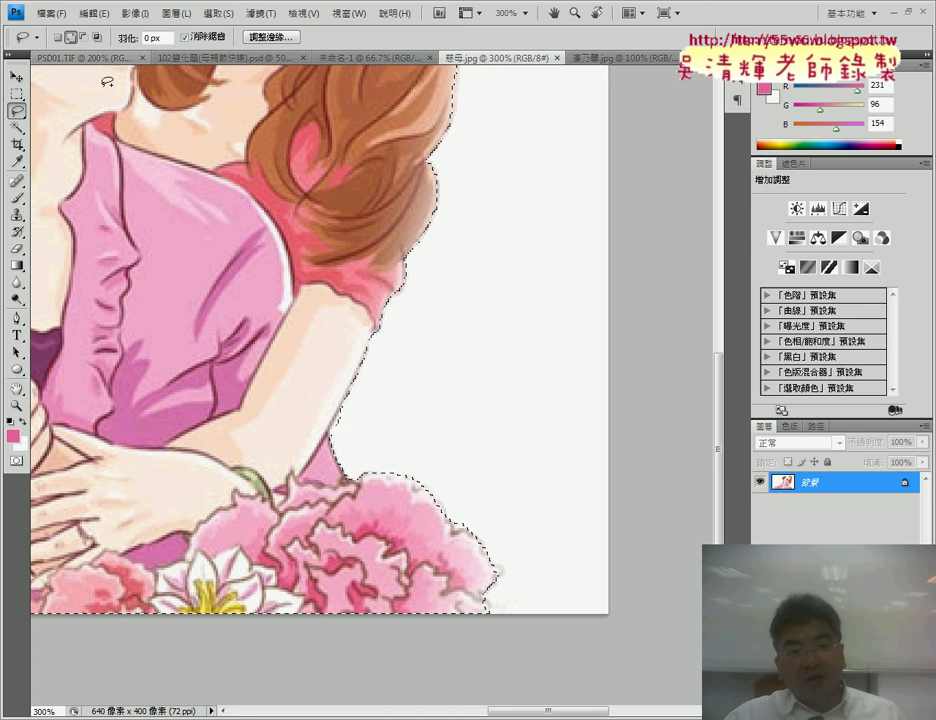
left_click(84, 38)
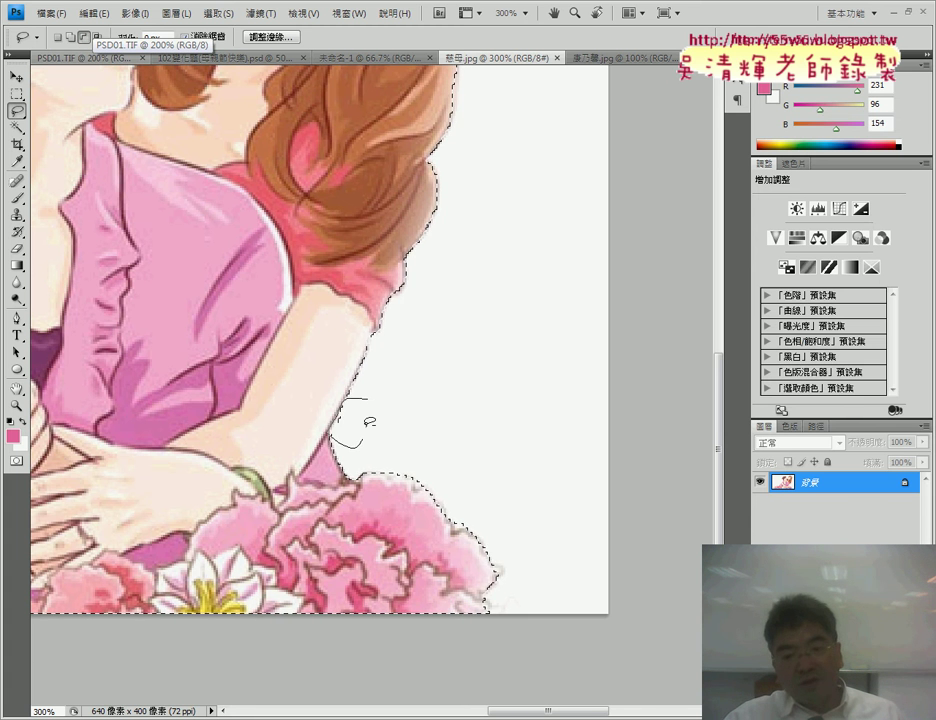
left_click_drag(370, 421, 367, 398)
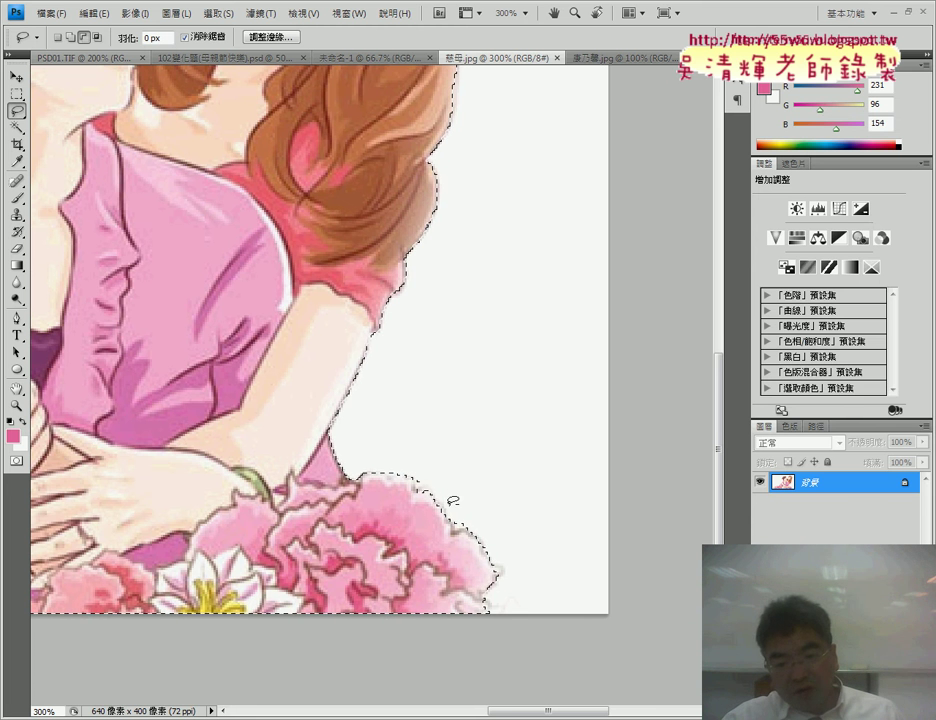
left_click_drag(456, 527, 455, 503)
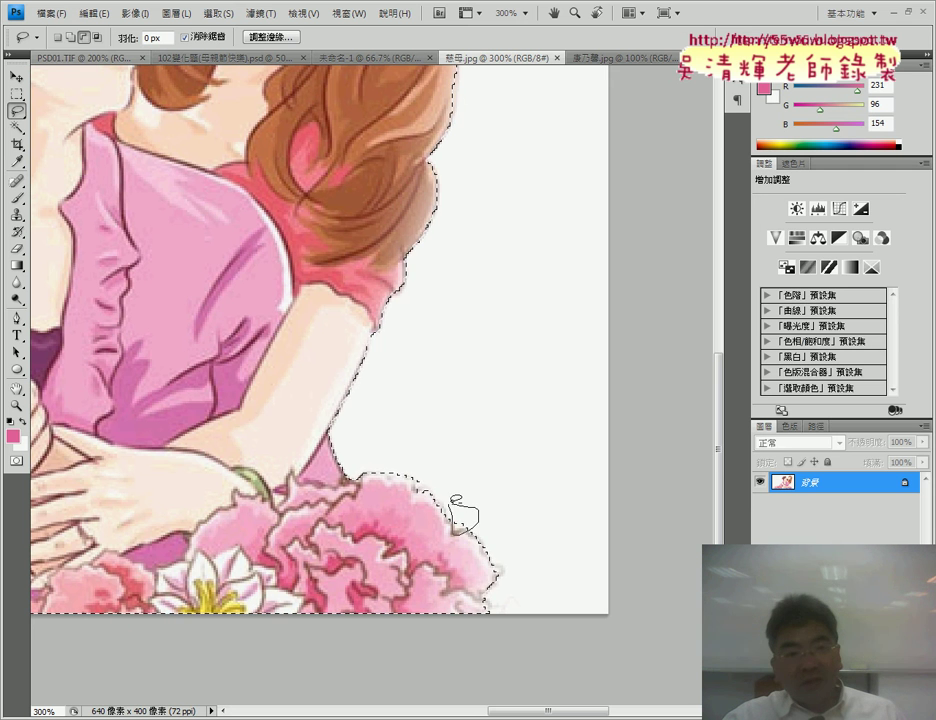
left_click(83, 37)
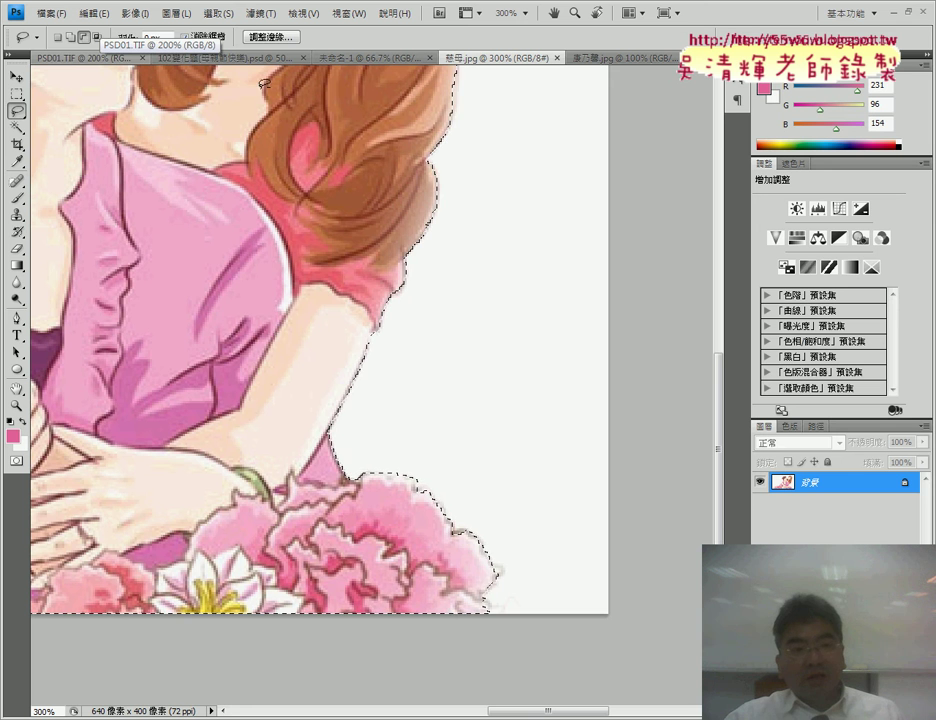
Step: Paste the illustration into the 未命名-1 card and move it to the bottom-right corner
left_click(17, 77)
left_click(355, 60)
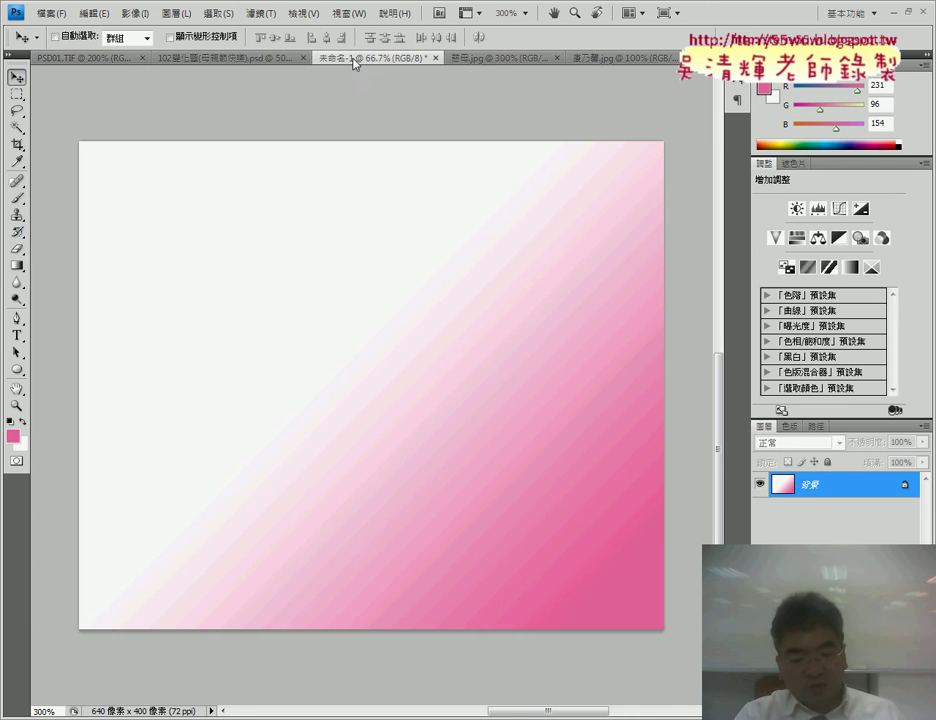
key("ctrl+v")
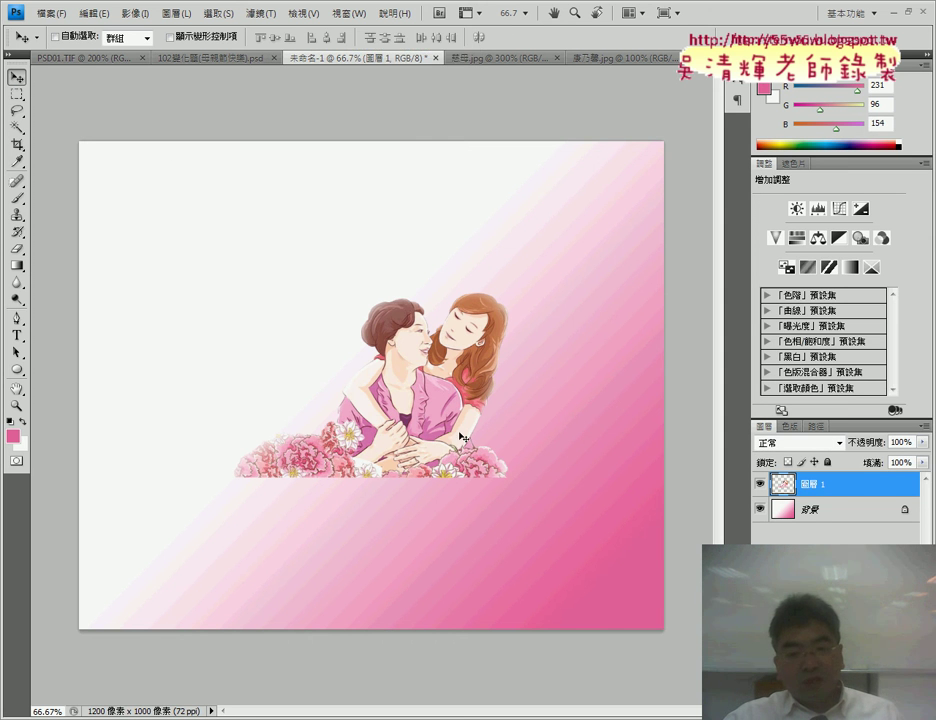
left_click_drag(463, 437, 548, 540)
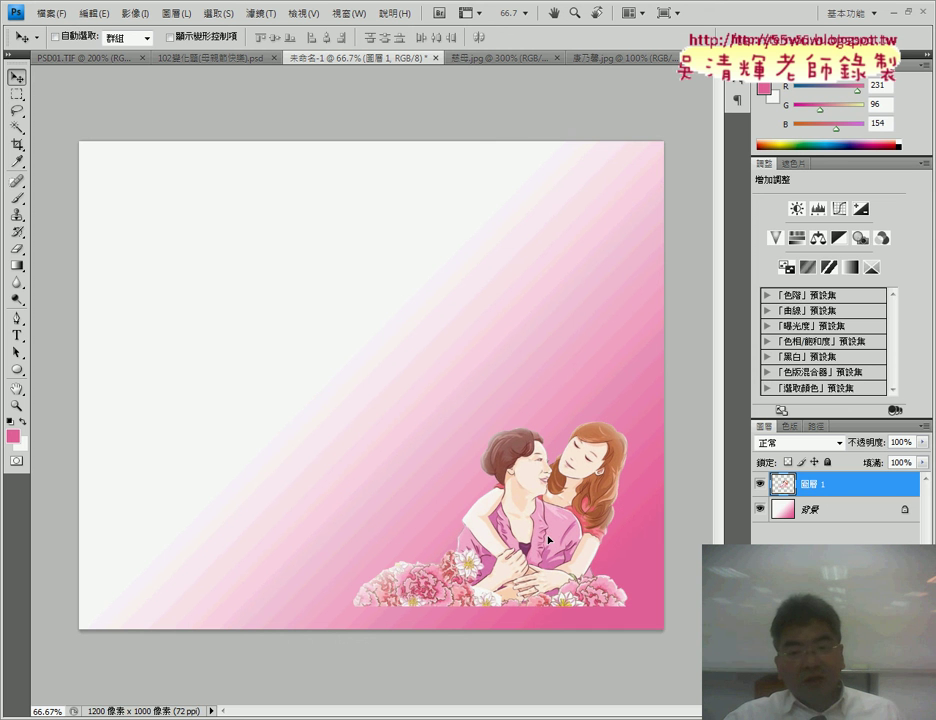
left_click_drag(548, 540, 539, 522)
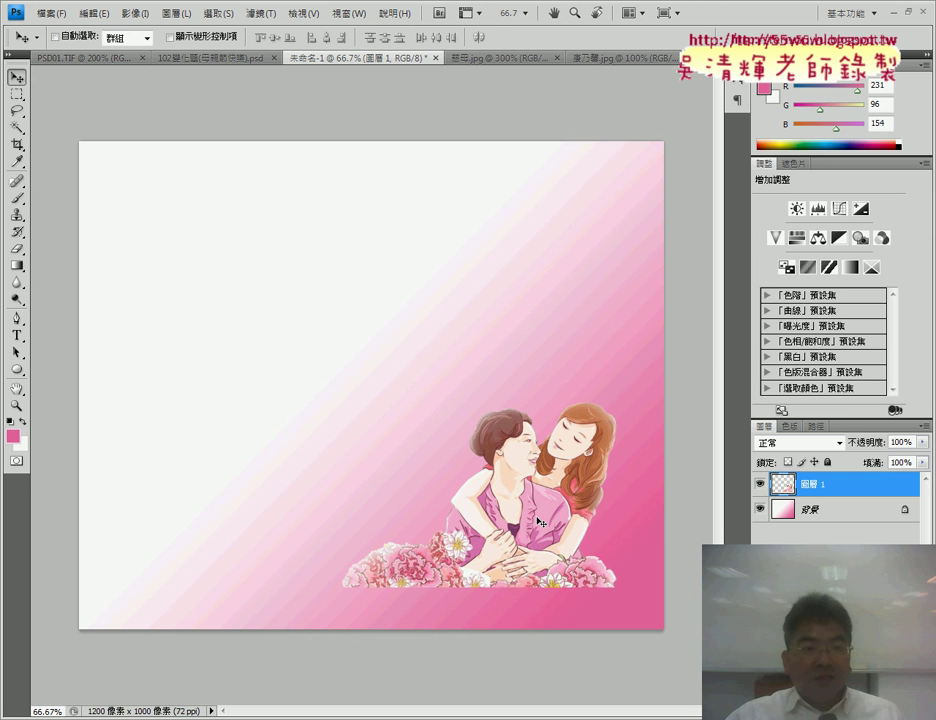
left_click(95, 13)
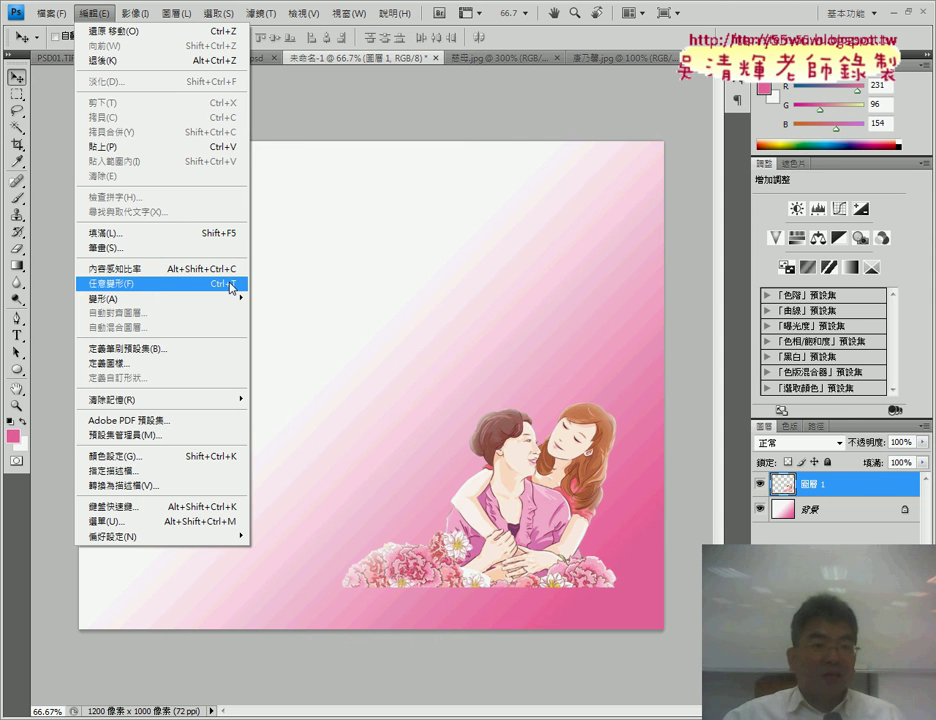
left_click(278, 226)
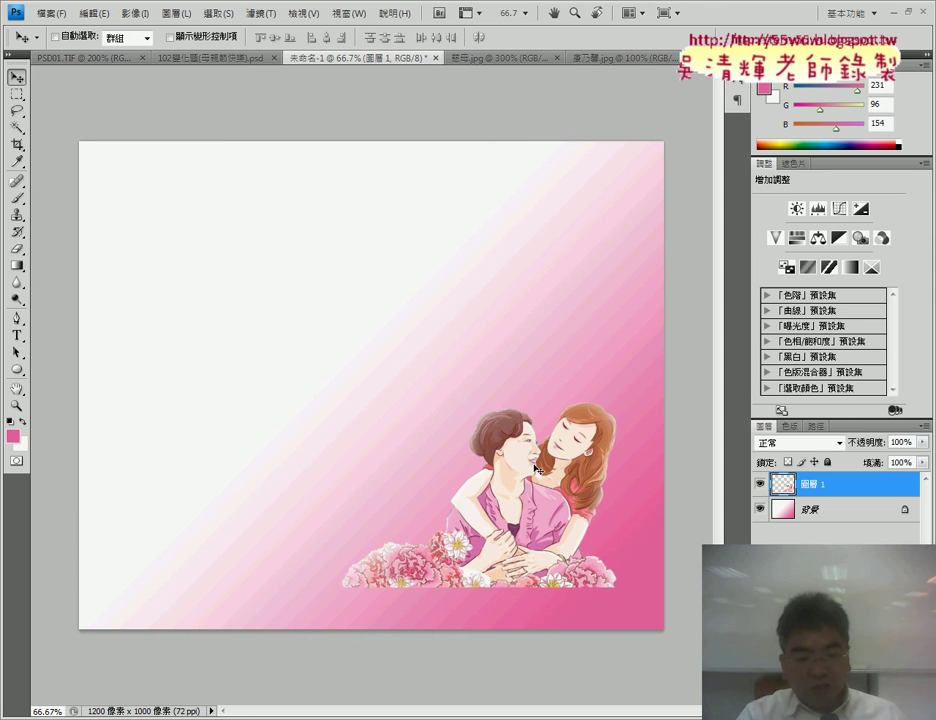
Step: Enlarge the illustration to about 120%, tilt it slightly, and seat it in the bottom-right corner
key("ctrl+t")
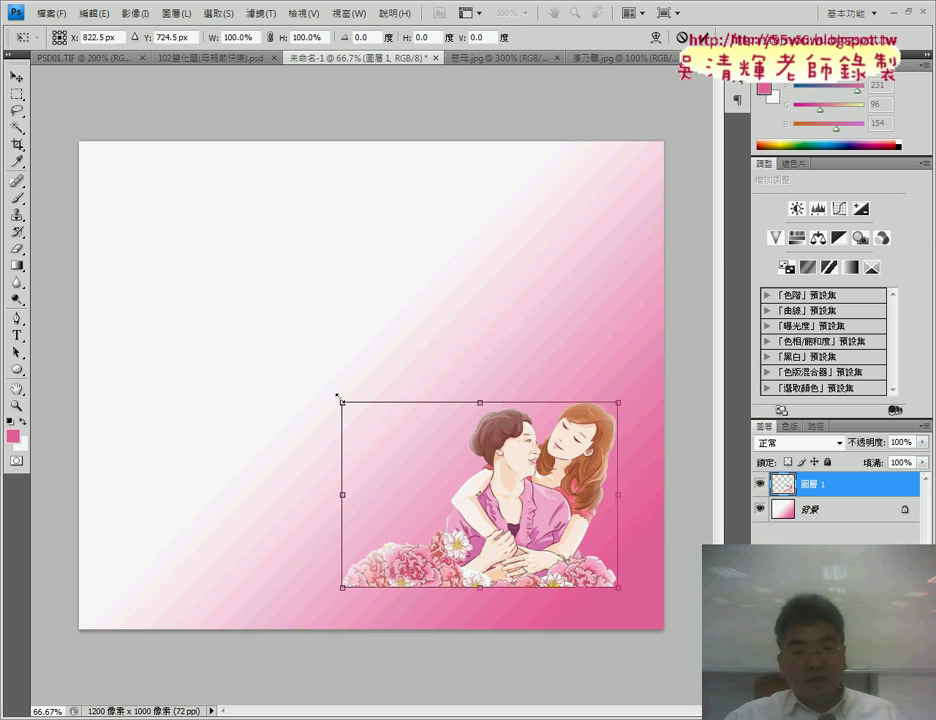
left_click_drag(334, 391, 272, 361)
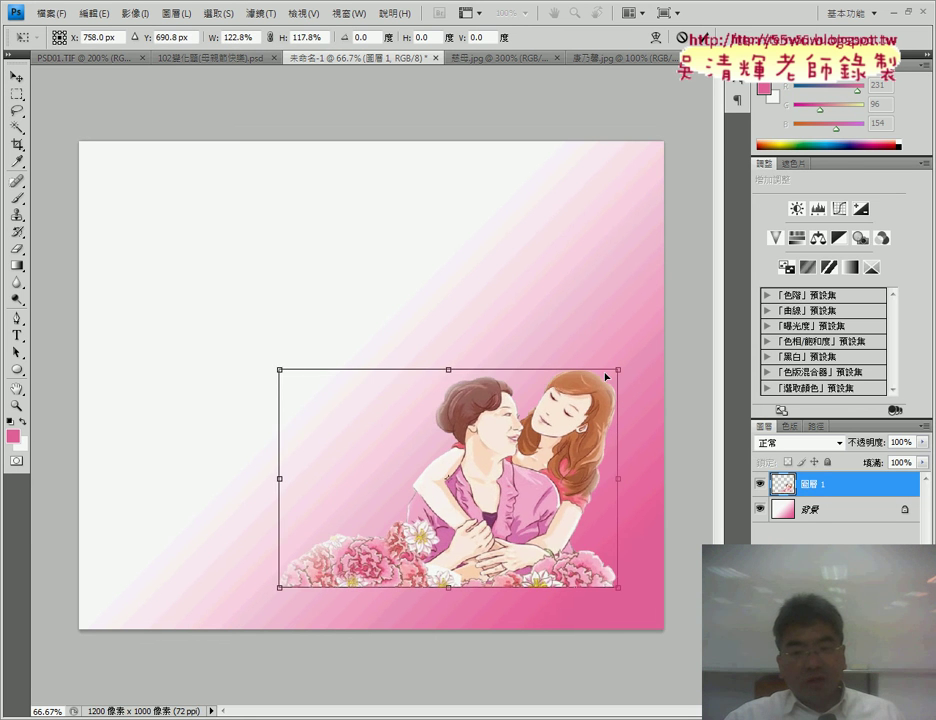
mouse_move(630, 367)
left_mouse_down()
mouse_move(617, 395)
mouse_move(621, 356)
left_mouse_up()
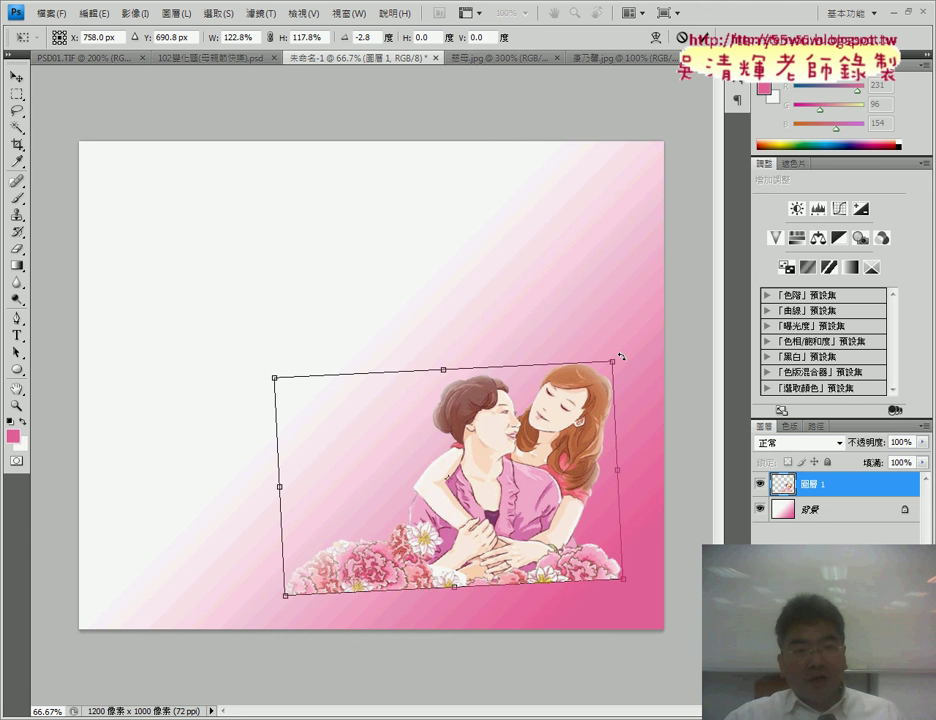
left_click(16, 75)
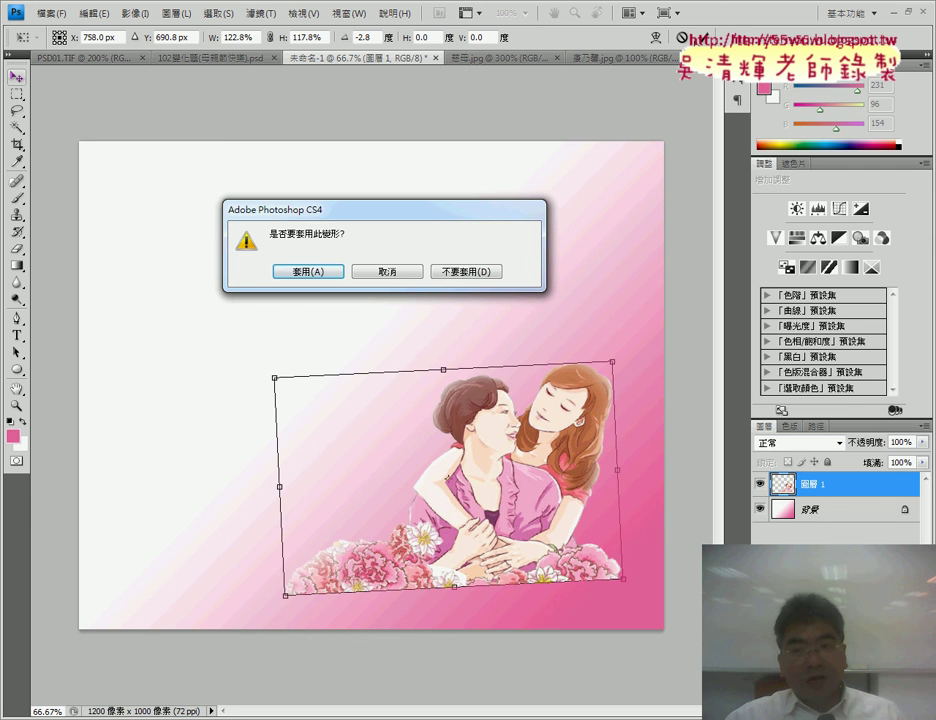
left_click(308, 270)
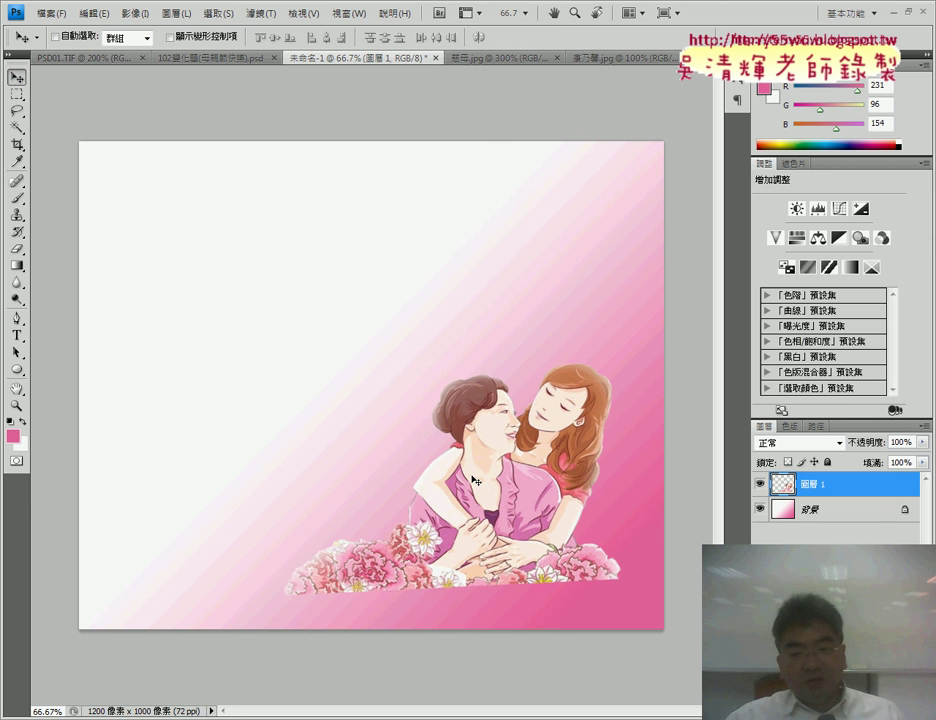
mouse_move(476, 480)
left_mouse_down()
mouse_move(524, 533)
mouse_move(490, 525)
left_mouse_up()
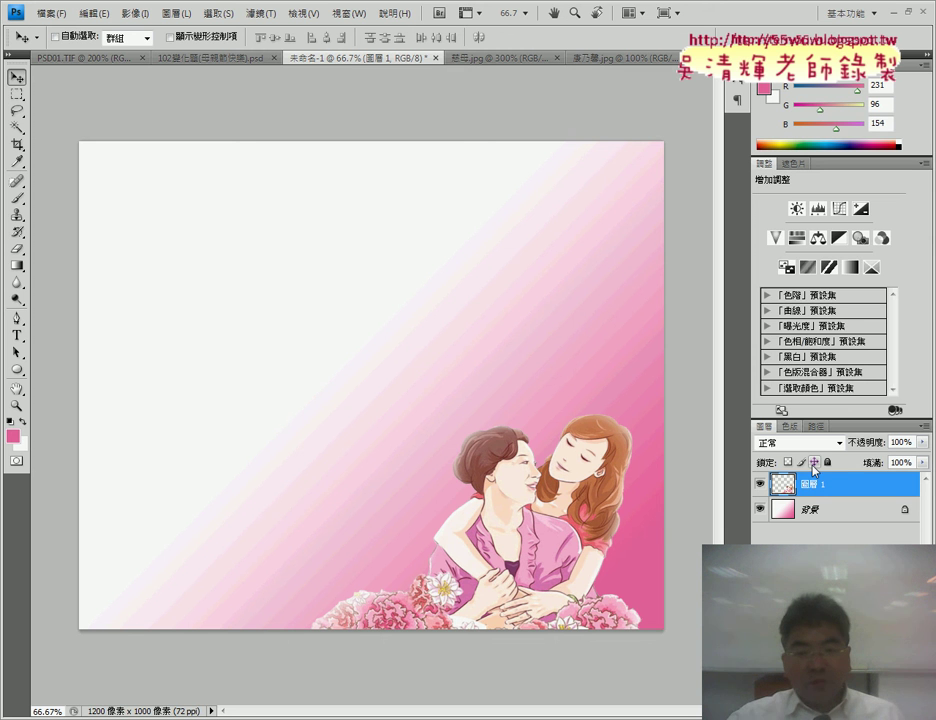
Step: Rename the illustration layer from 圖層 1 to 慈母
mouse_move(448, 673)
left_mouse_down()
mouse_move(336, 560)
mouse_move(497, 690)
left_mouse_up()
left_click_drag(835, 460, 815, 497)
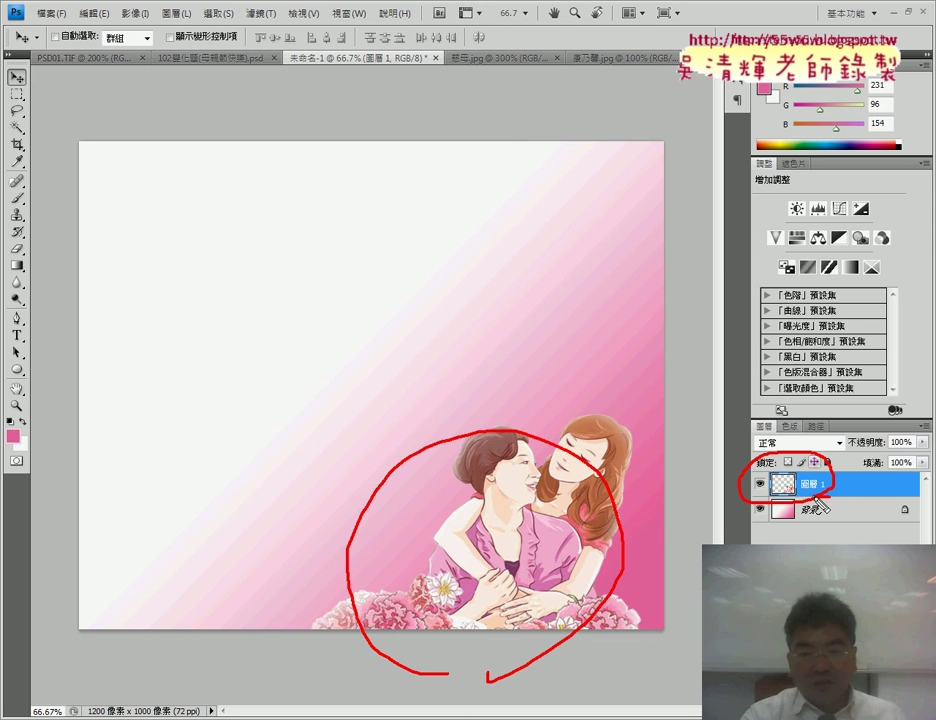
key("Escape")
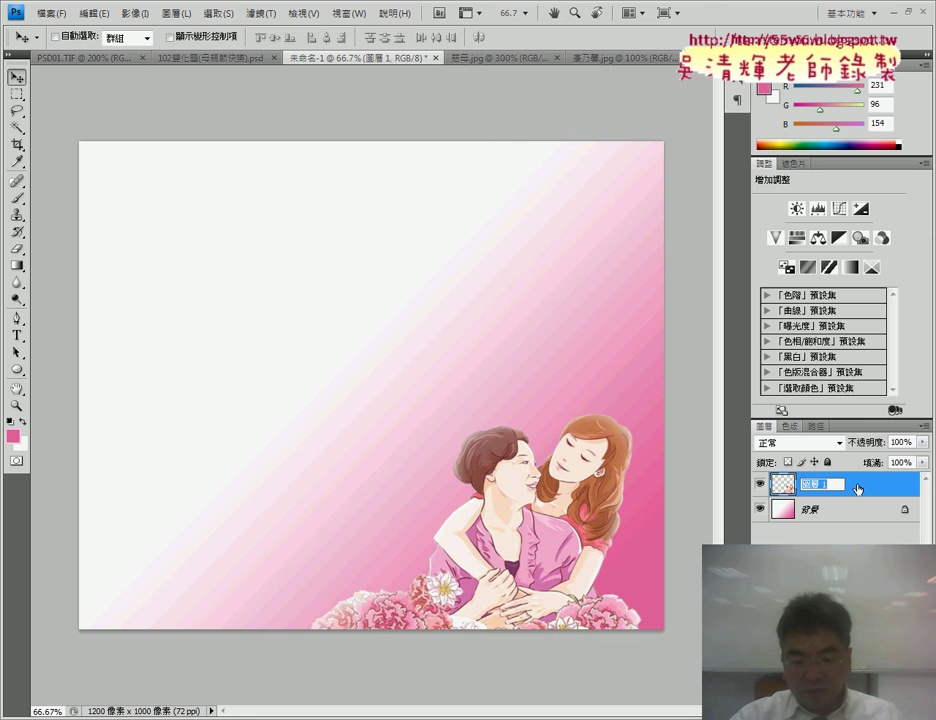
type("ㄎ")
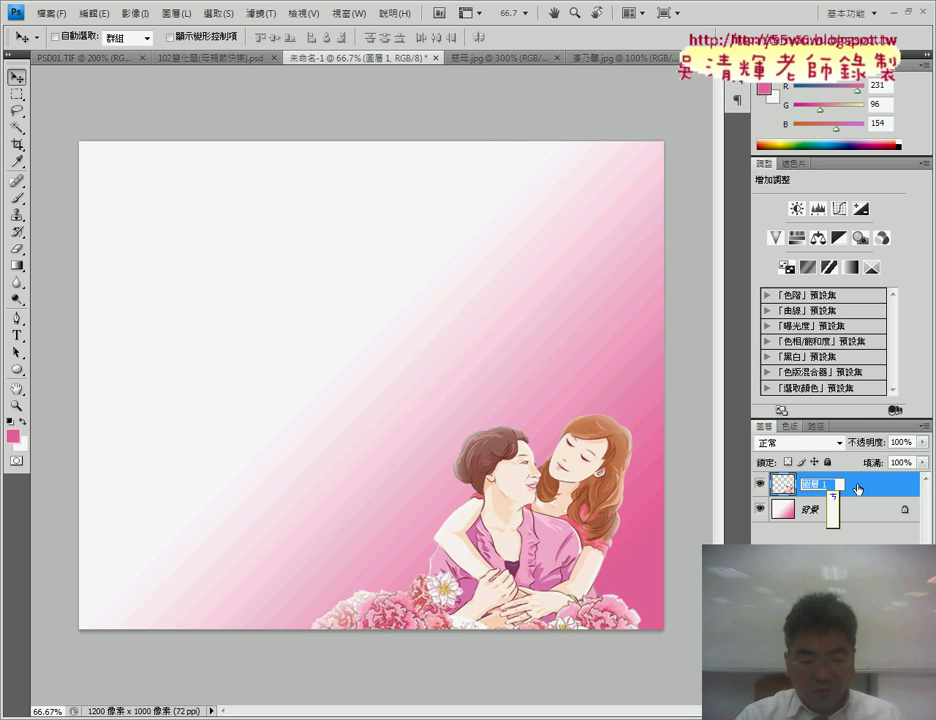
type("慈母")
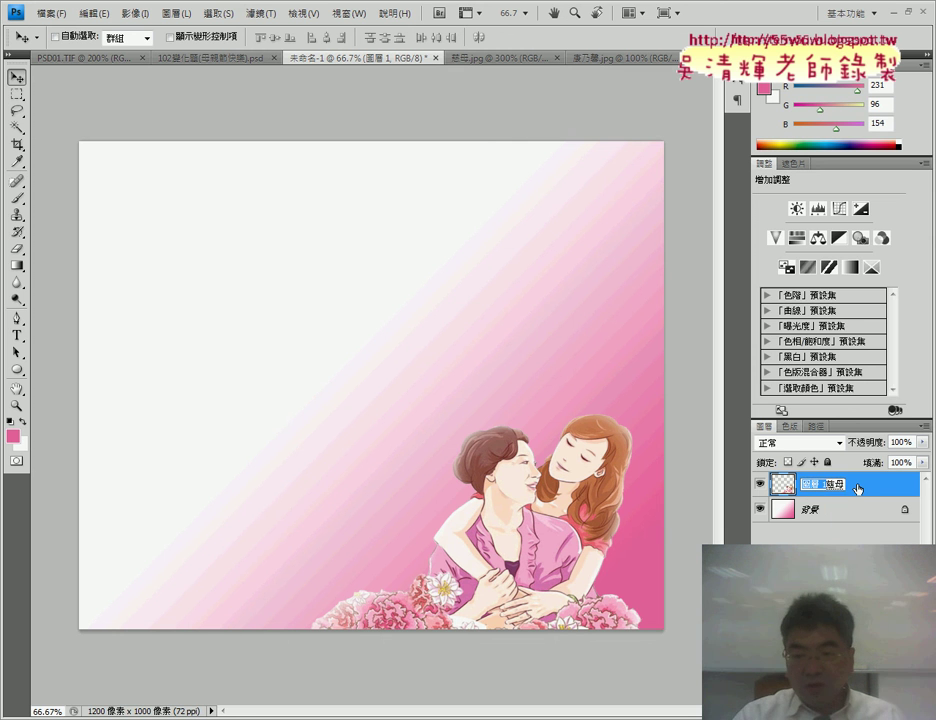
key("Return")
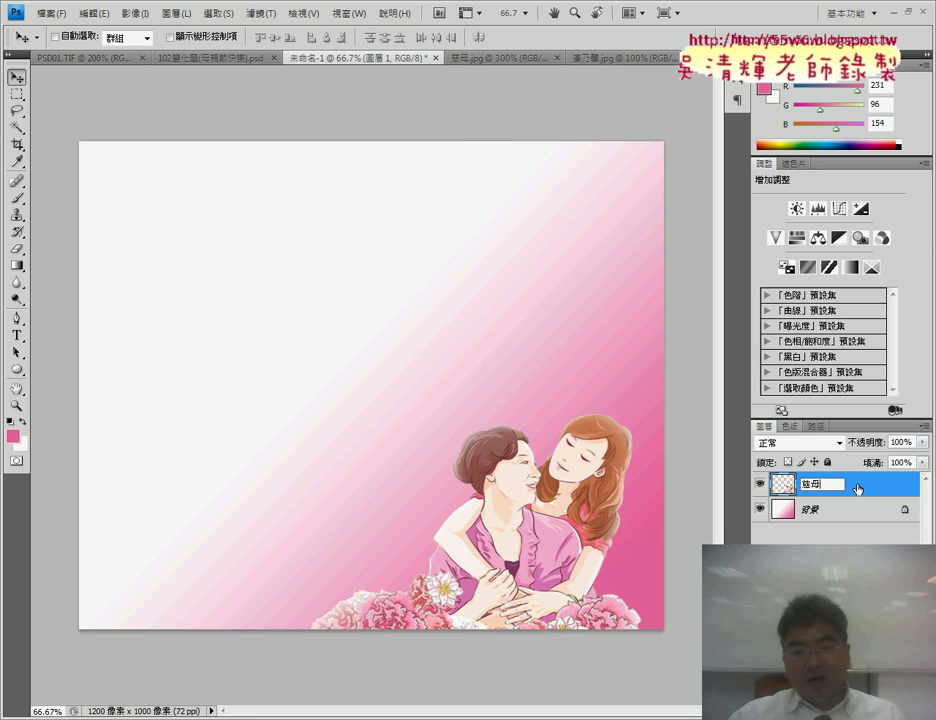
key("Return")
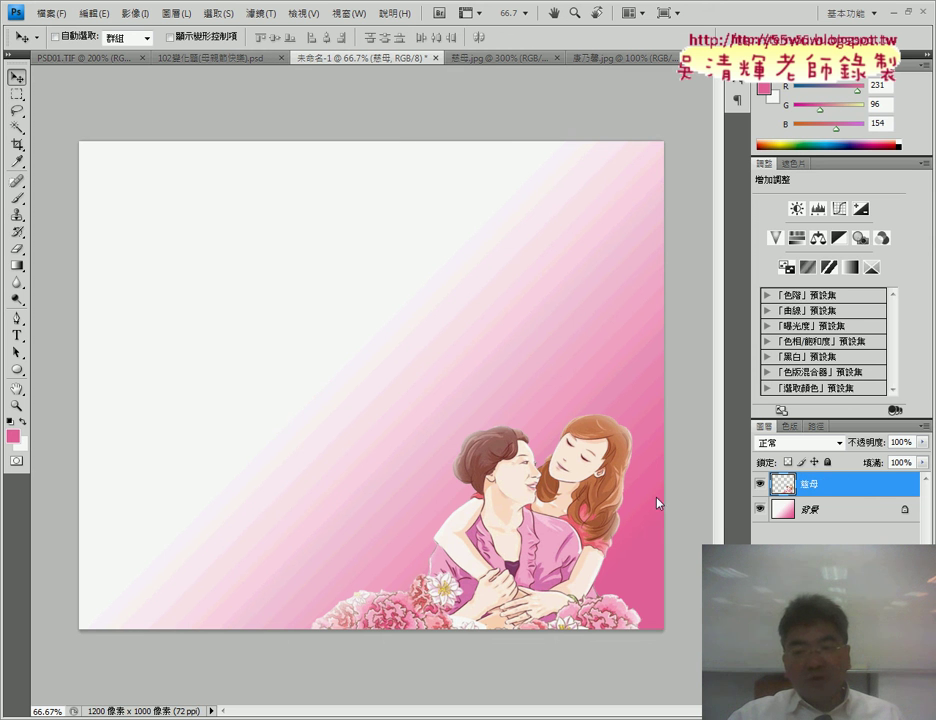
left_click(829, 512)
left_click(827, 487)
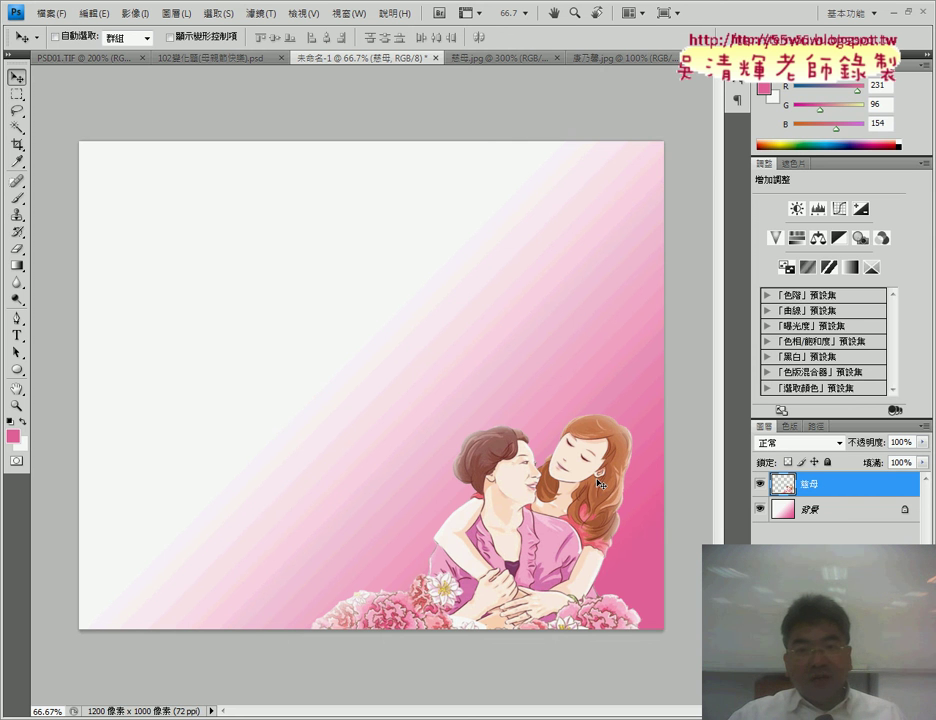
Step: Magic-wand the carnation's white background, invert the selection, and paste the flower onto the card
left_click(610, 58)
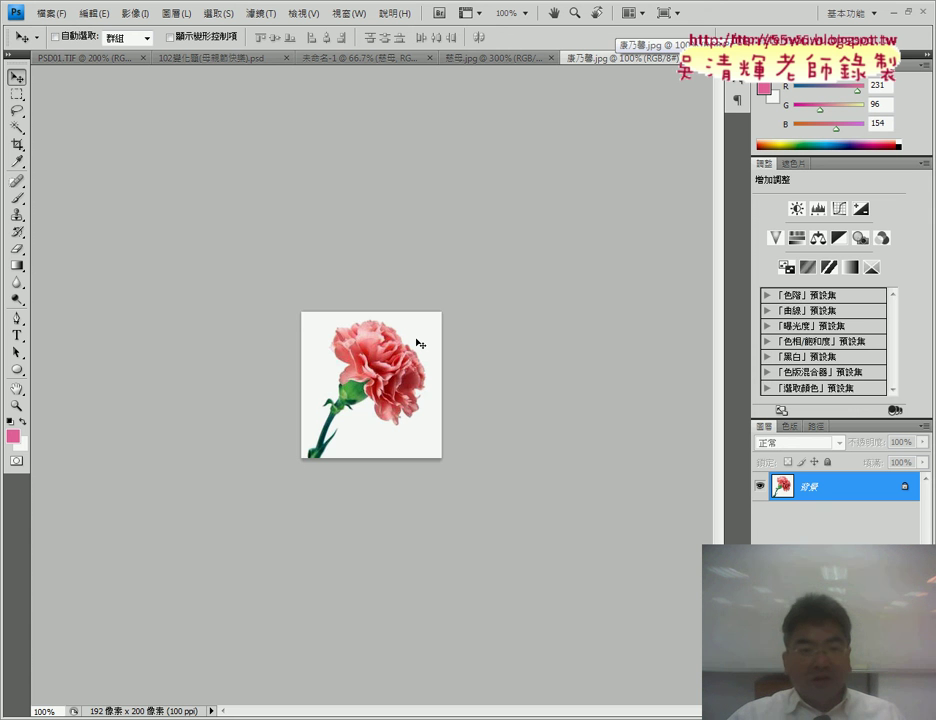
key("ctrl+plus")
key("ctrl+plus")
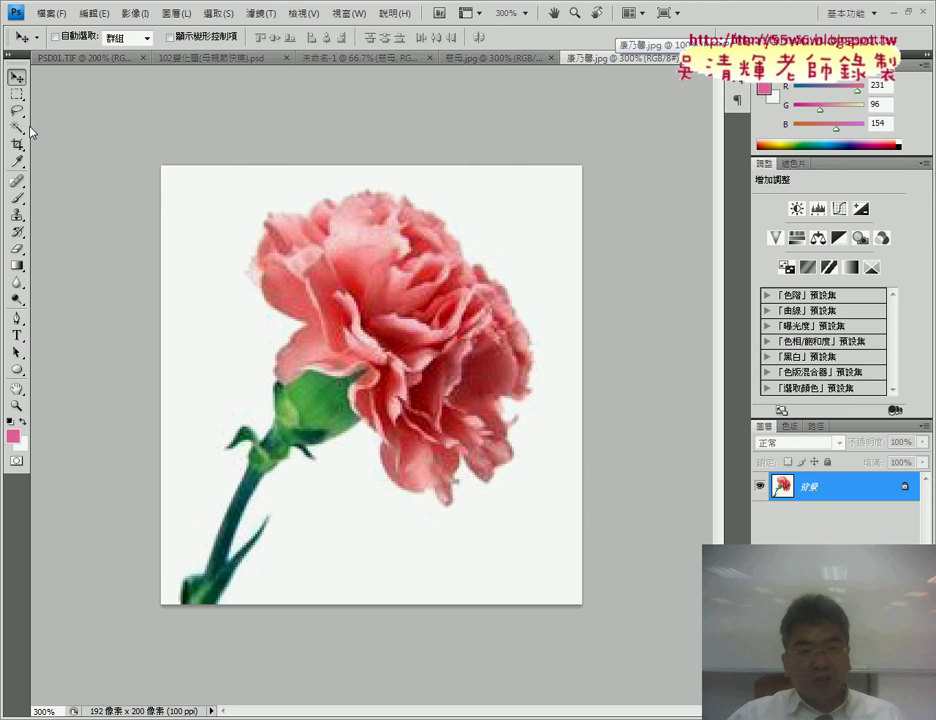
left_click(17, 127)
left_click(189, 206)
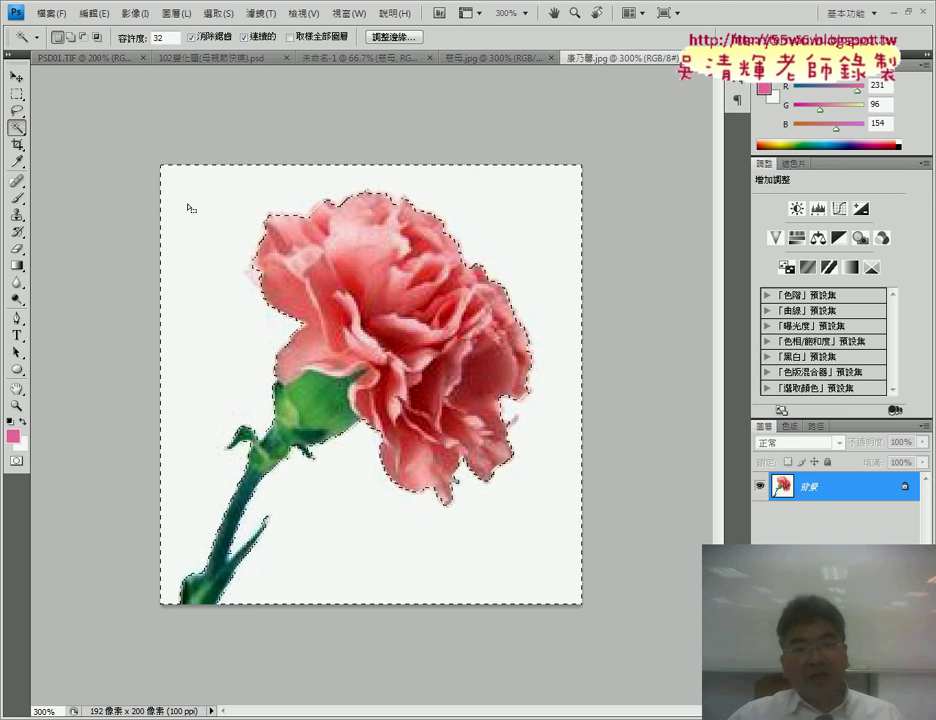
left_click(226, 16)
left_click(226, 75)
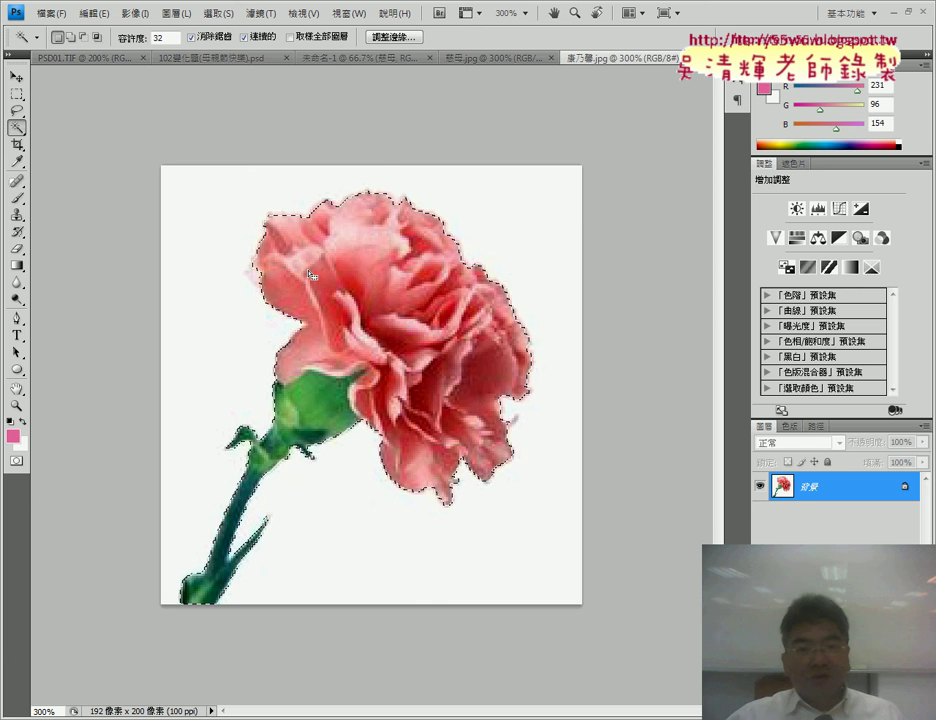
left_click(336, 61)
key("ctrl+v")
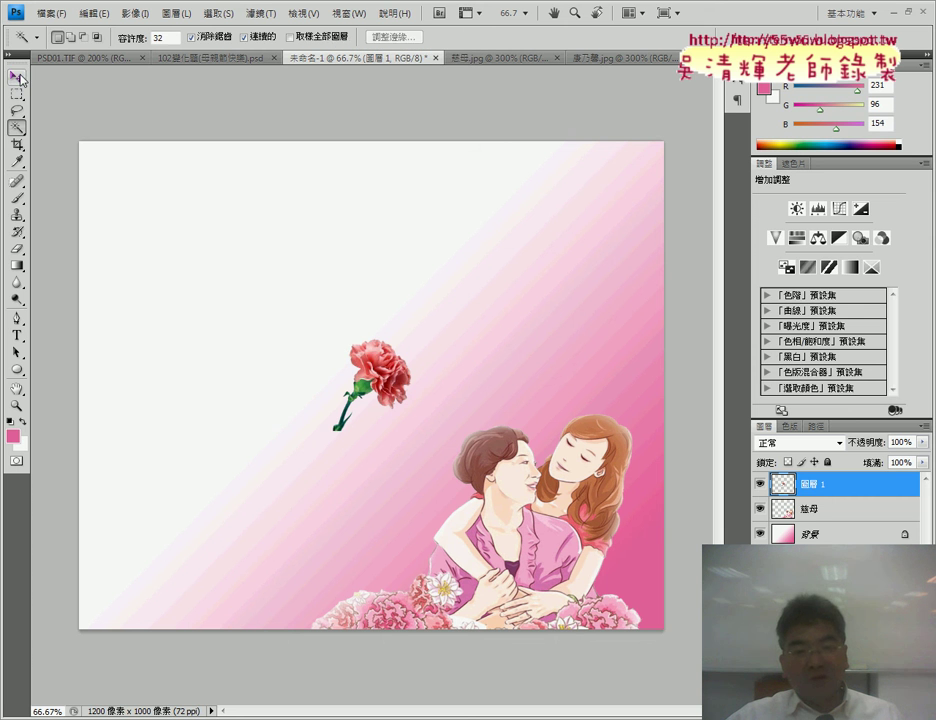
Step: Enlarge the carnation, rotate it upright, and move it into the card's lower-left corner
key("v")
left_click_drag(360, 384, 251, 309)
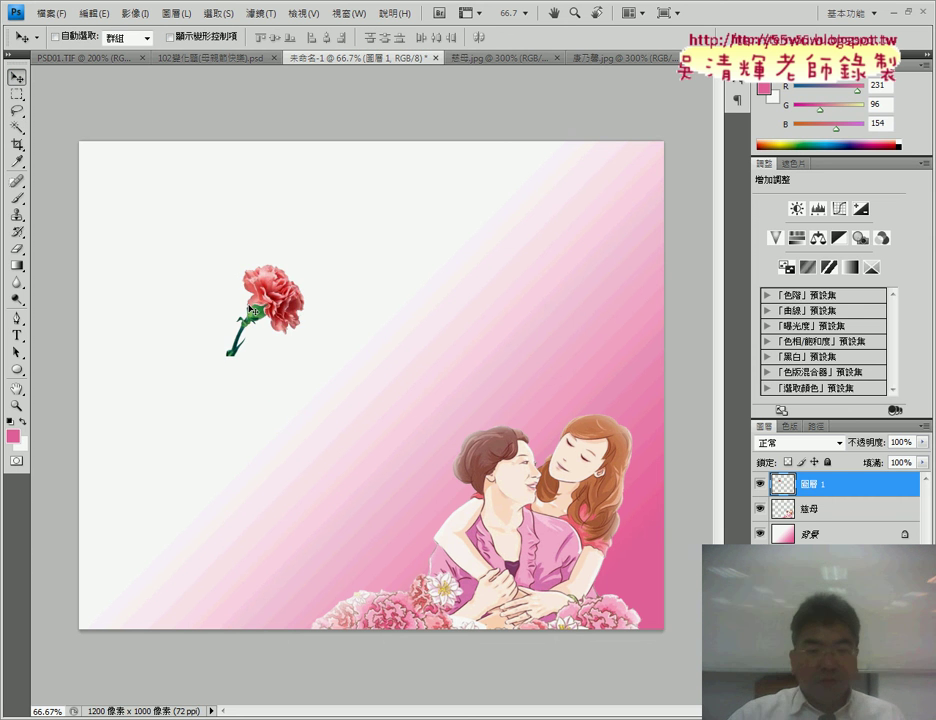
key("ctrl+t")
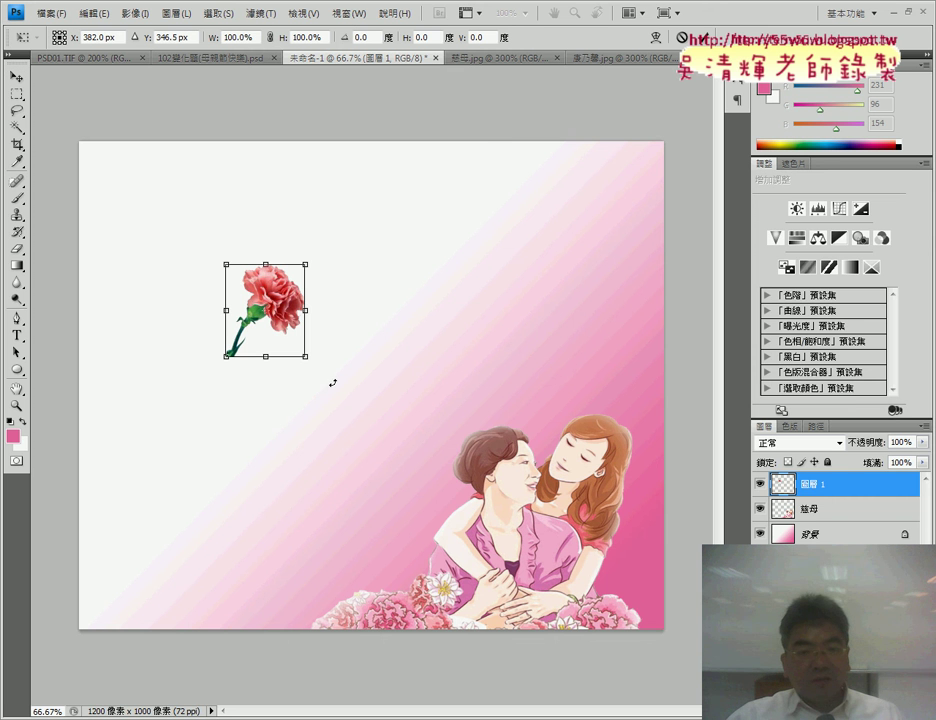
mouse_move(306, 356)
left_mouse_down()
mouse_move(328, 414)
mouse_move(321, 387)
left_mouse_up()
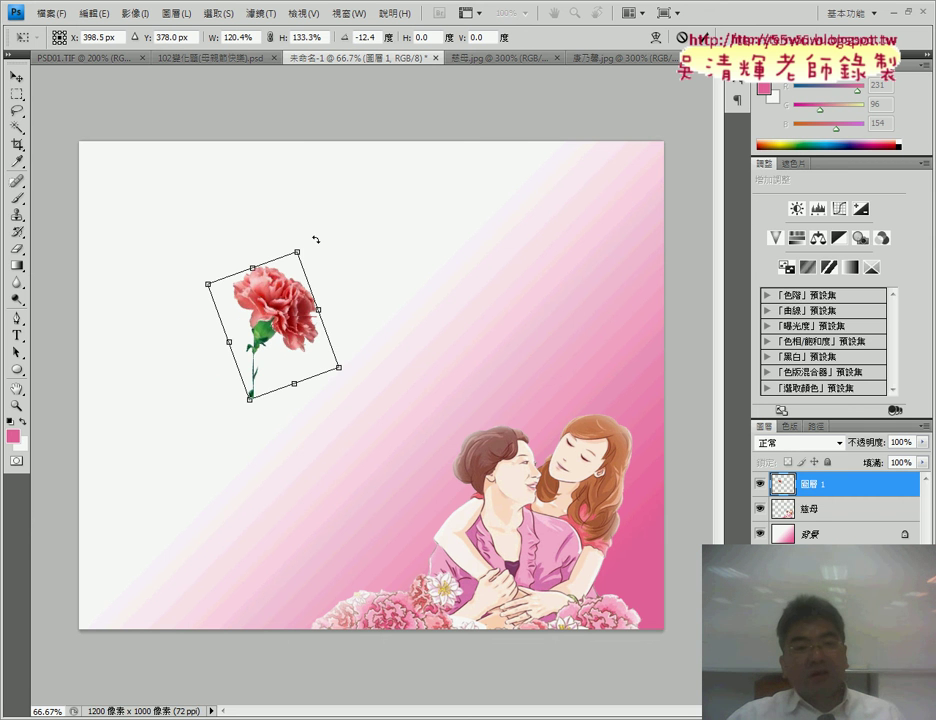
left_click_drag(348, 284, 446, 343)
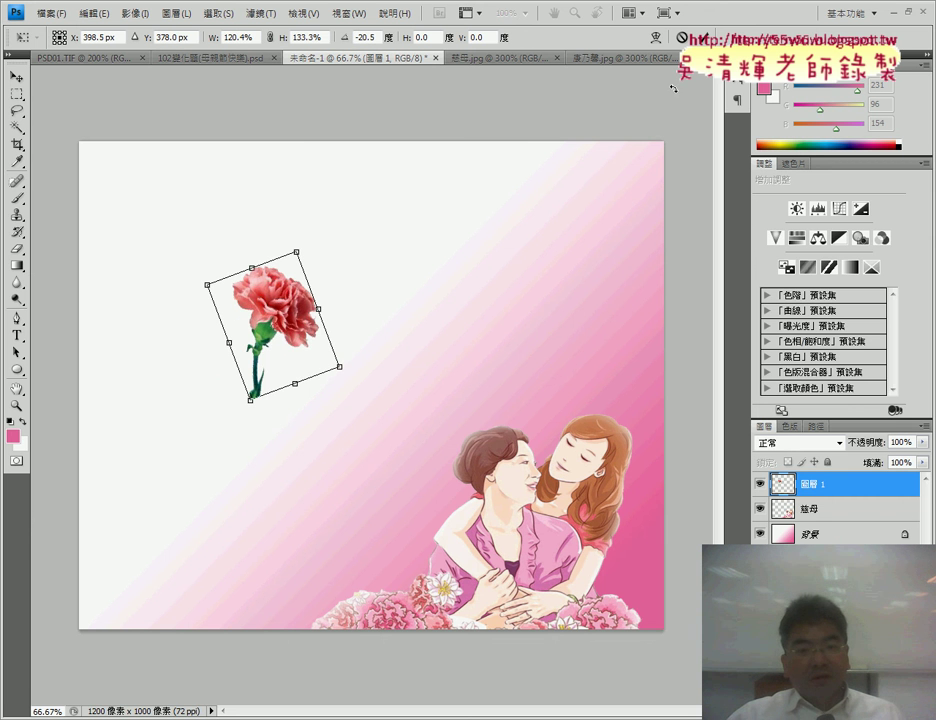
key("Return")
mouse_move(289, 330)
left_mouse_down()
mouse_move(279, 432)
mouse_move(198, 505)
mouse_move(156, 562)
left_mouse_up()
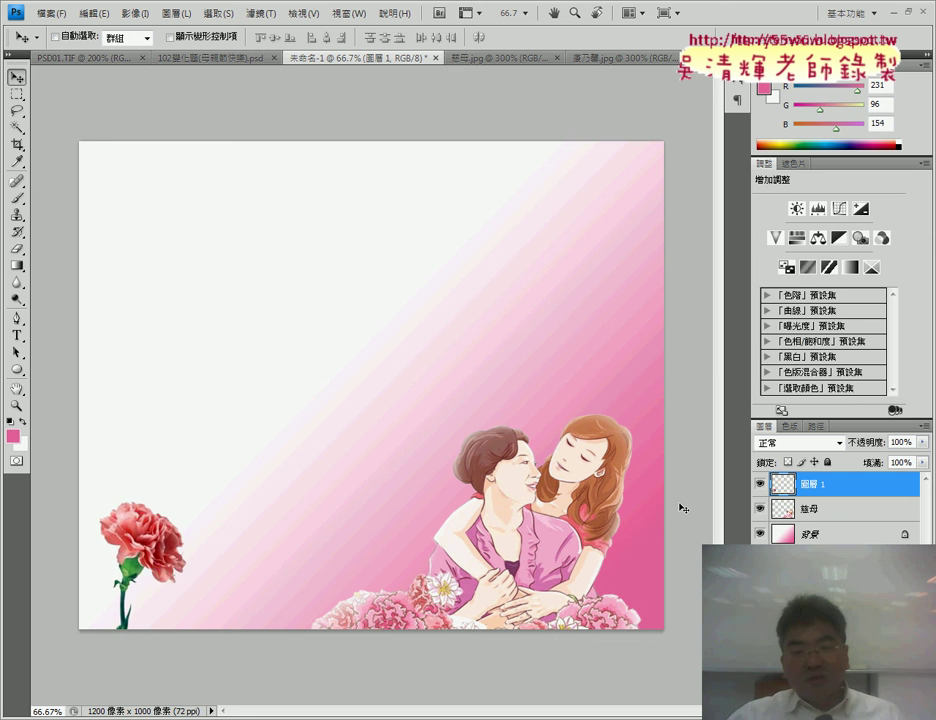
Step: Rename the carnation layer to 康1
double_click(812, 484)
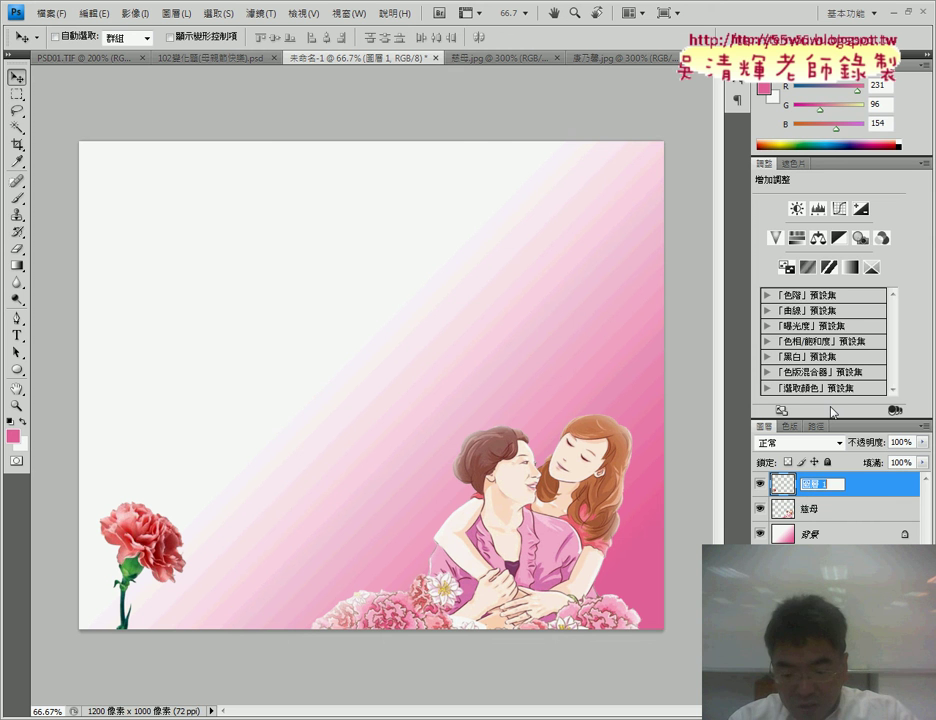
type("ㄎㄤ")
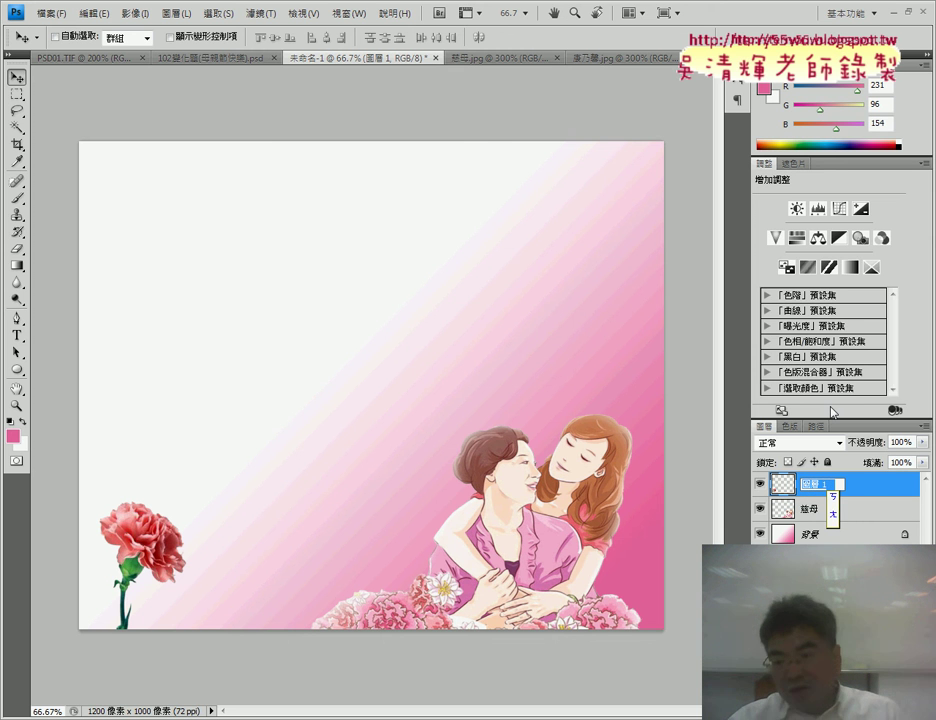
type("康1")
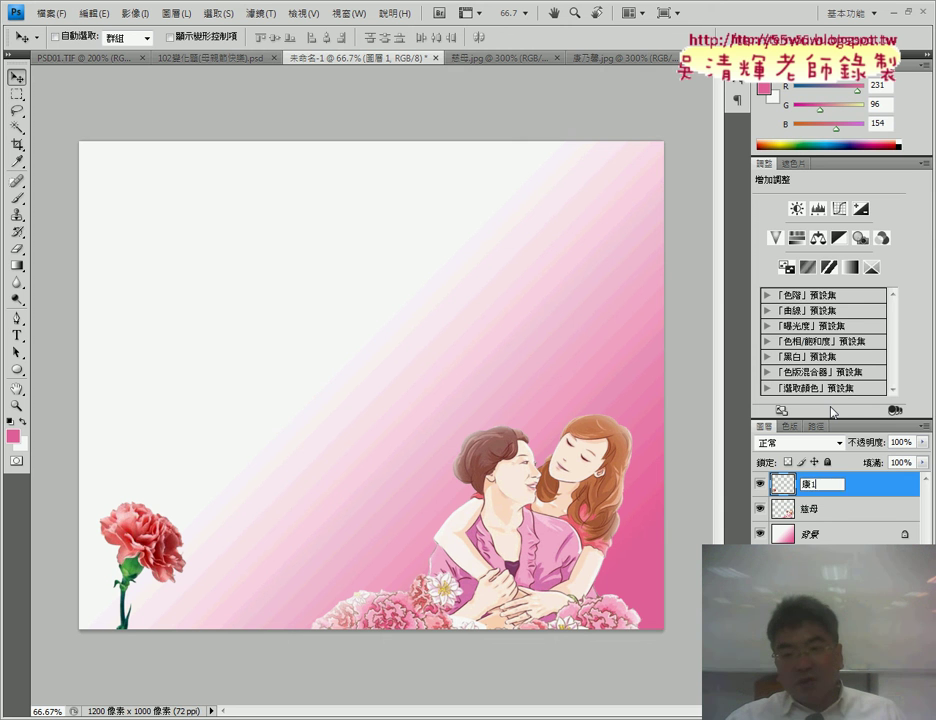
key("Return")
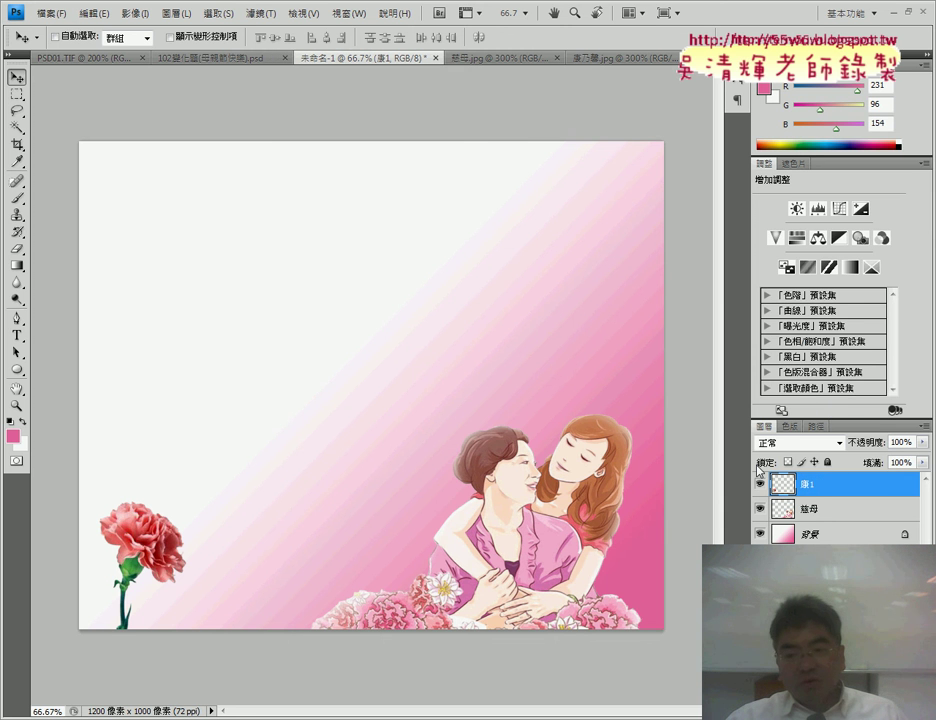
Step: Duplicate 康1 as 康2 and place the copy just right of the first carnation
right_click(806, 488)
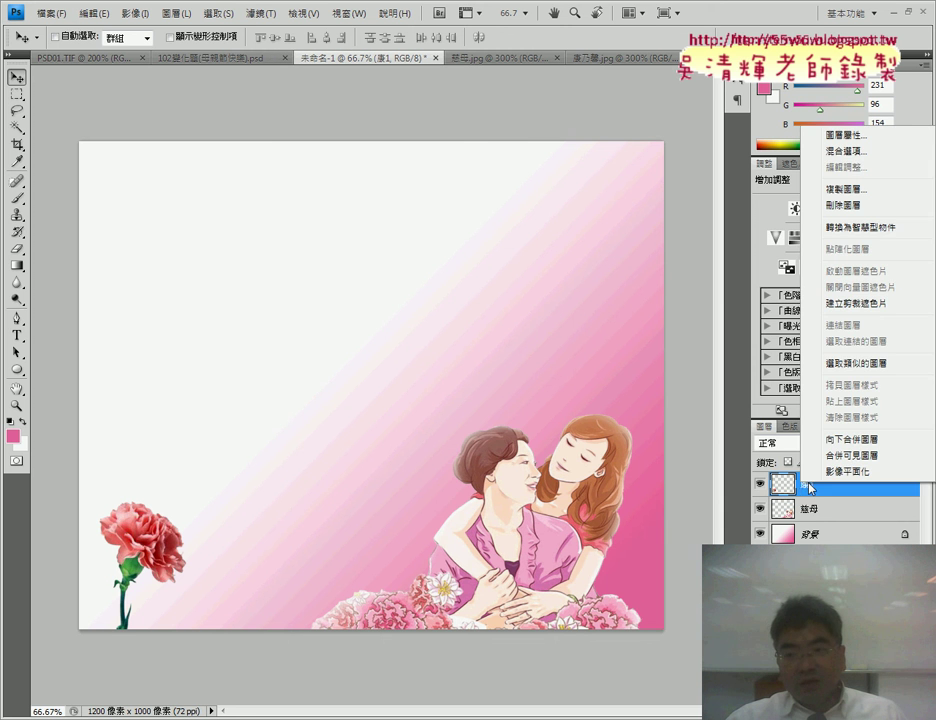
left_click(876, 190)
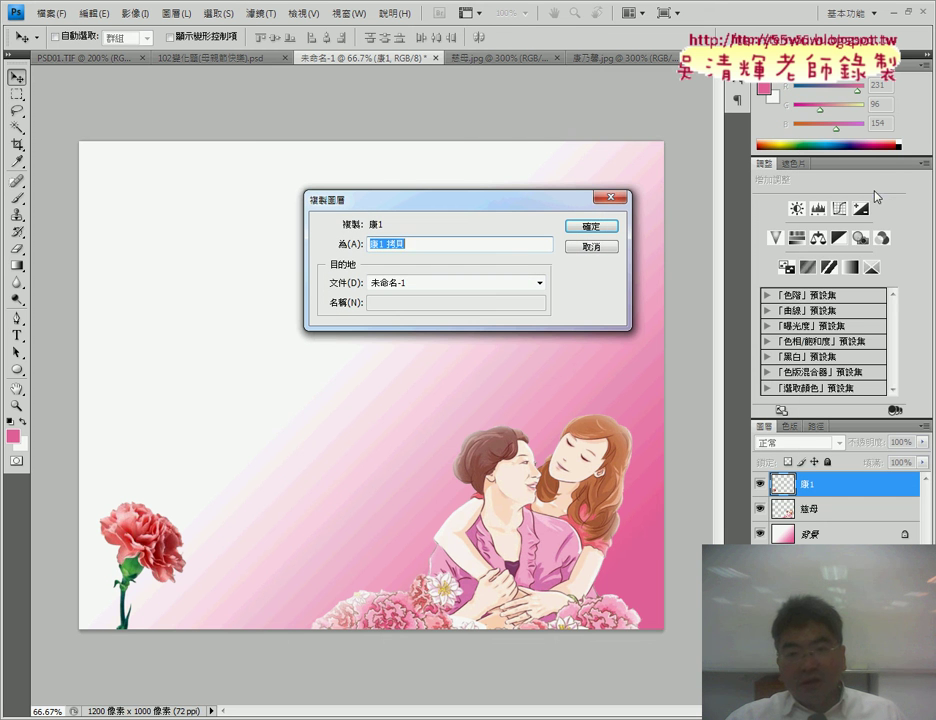
left_click_drag(380, 244, 495, 221)
type("2")
key("Return")
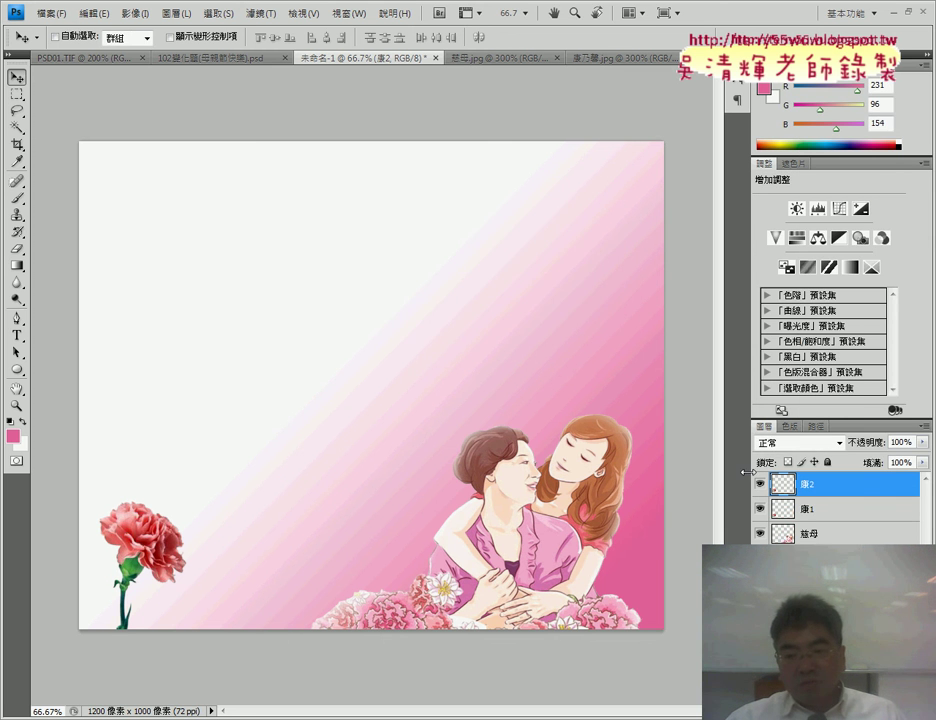
left_click_drag(819, 517, 830, 488)
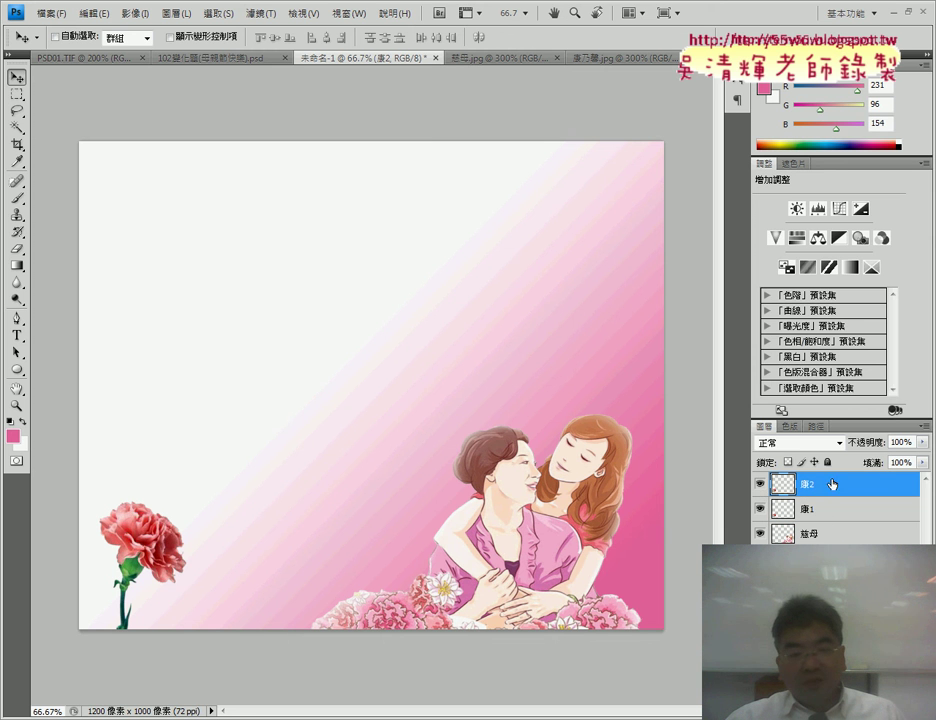
mouse_move(153, 546)
left_mouse_down()
mouse_move(248, 546)
mouse_move(232, 546)
left_mouse_up()
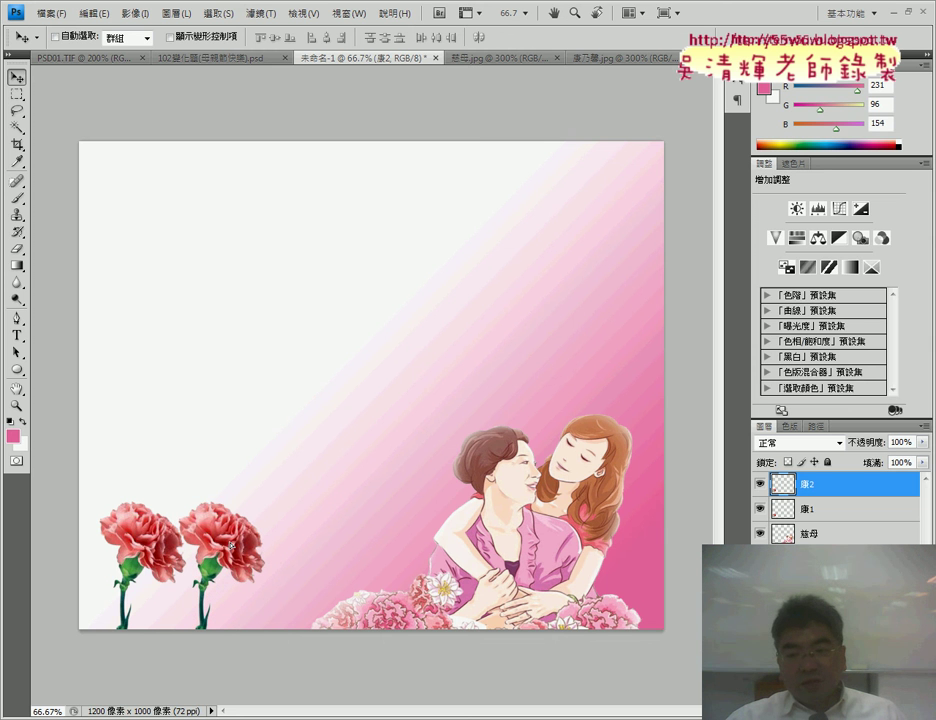
Step: Duplicate 康2 as 康3 and place it right of the second carnation
right_click(830, 491)
left_click(846, 199)
type("康3")
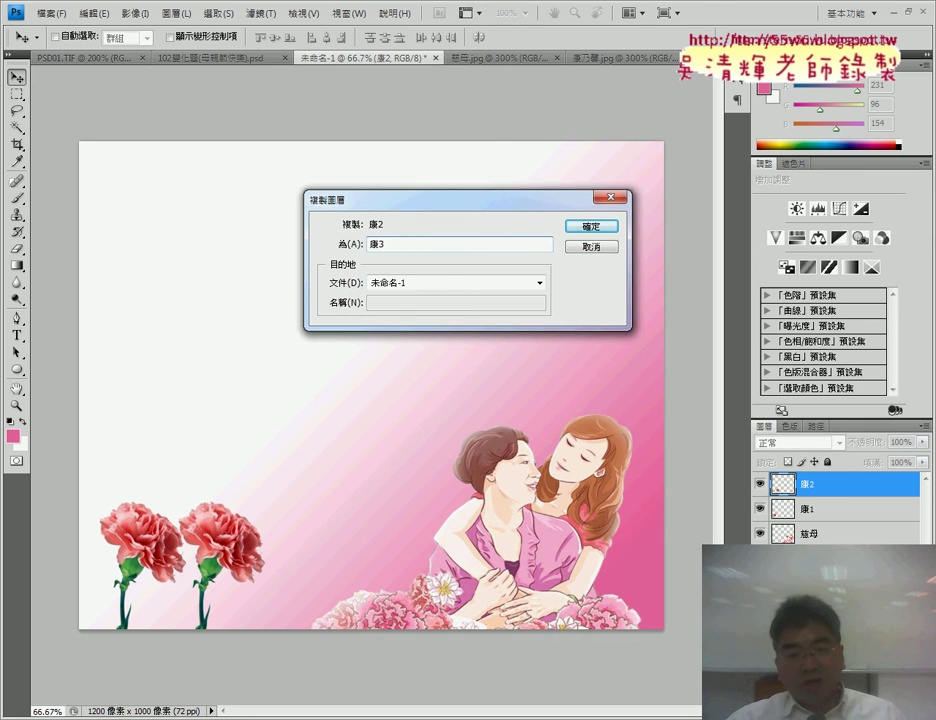
key("Return")
mouse_move(233, 547)
left_mouse_down()
mouse_move(331, 548)
mouse_move(322, 548)
left_mouse_up()
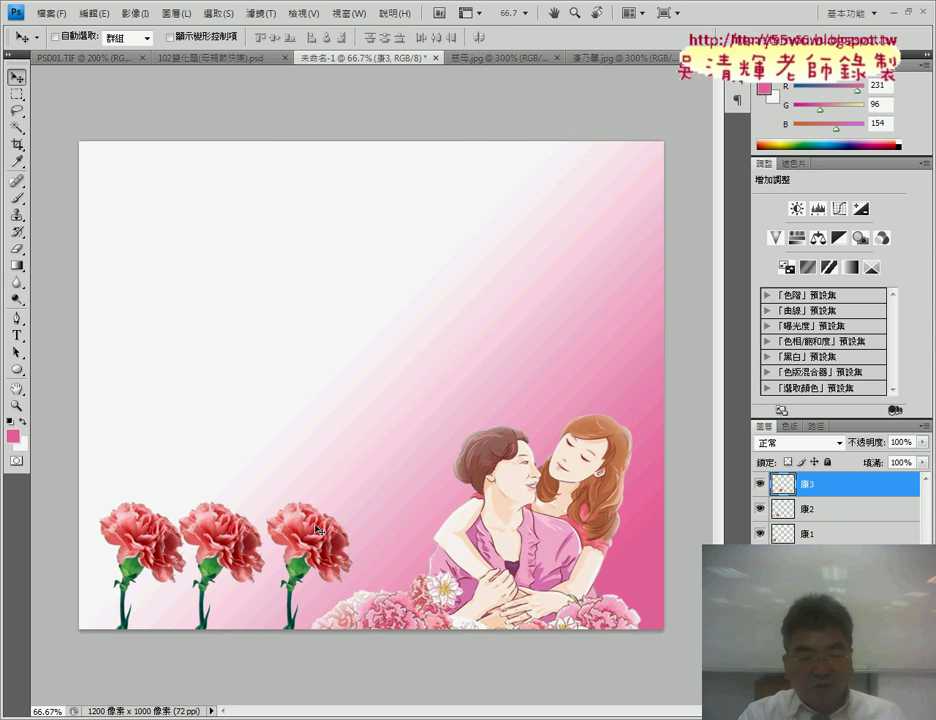
Step: Scale the third carnation (康3) up to about 120%
key("ctrl+t")
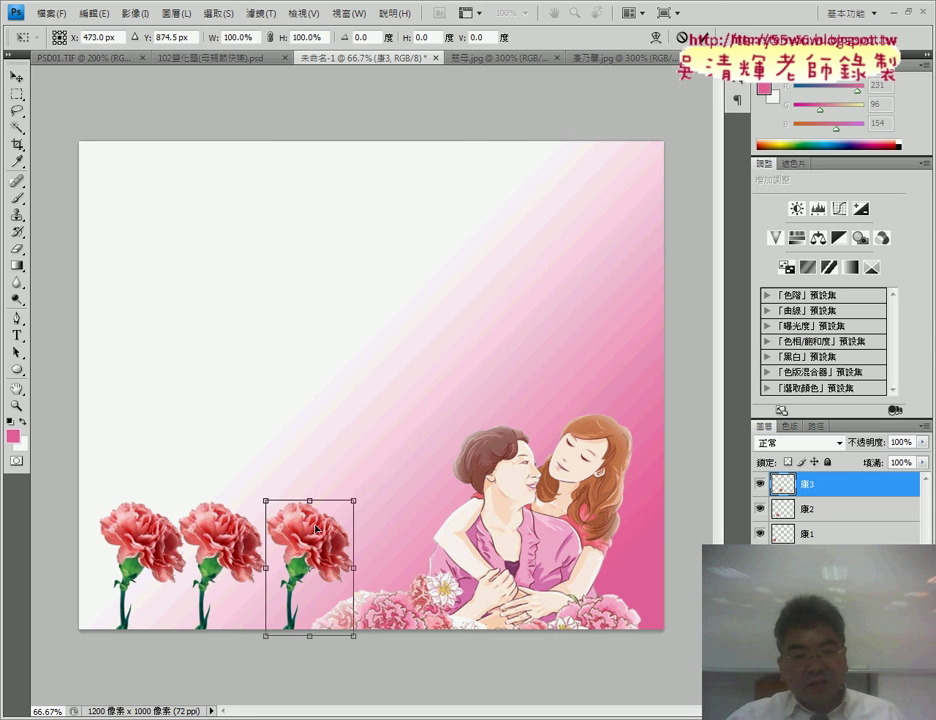
left_click_drag(354, 494, 388, 456)
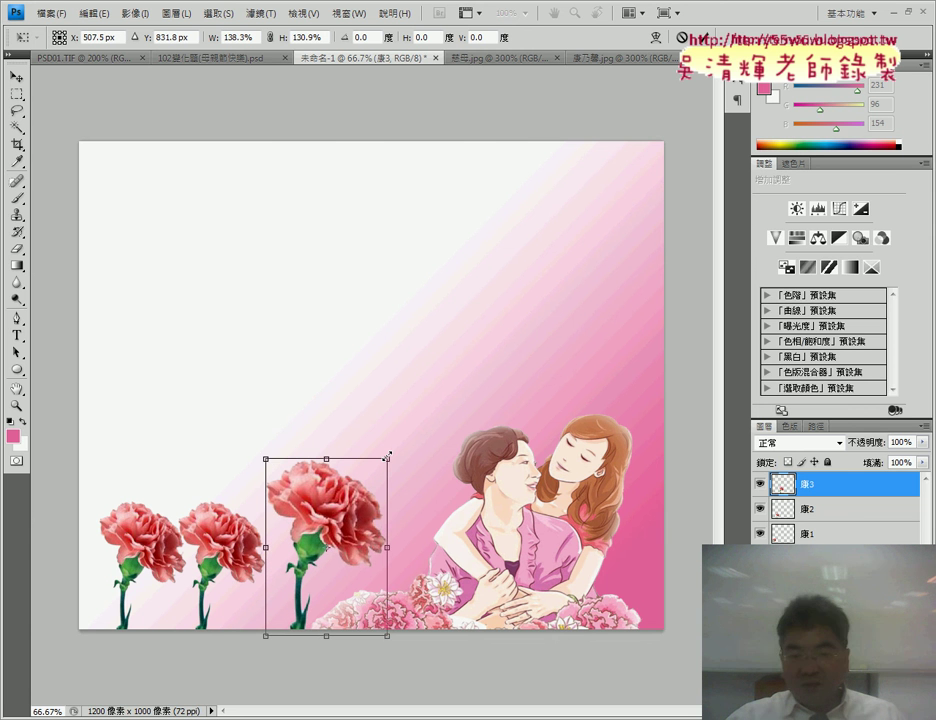
left_click_drag(388, 456, 371, 469)
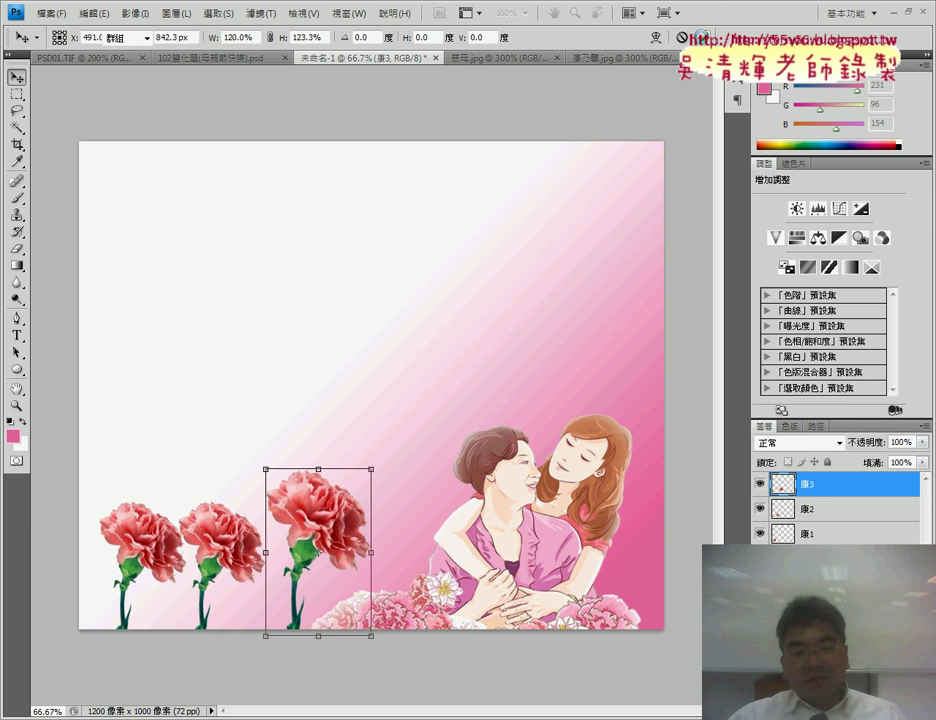
key("Return")
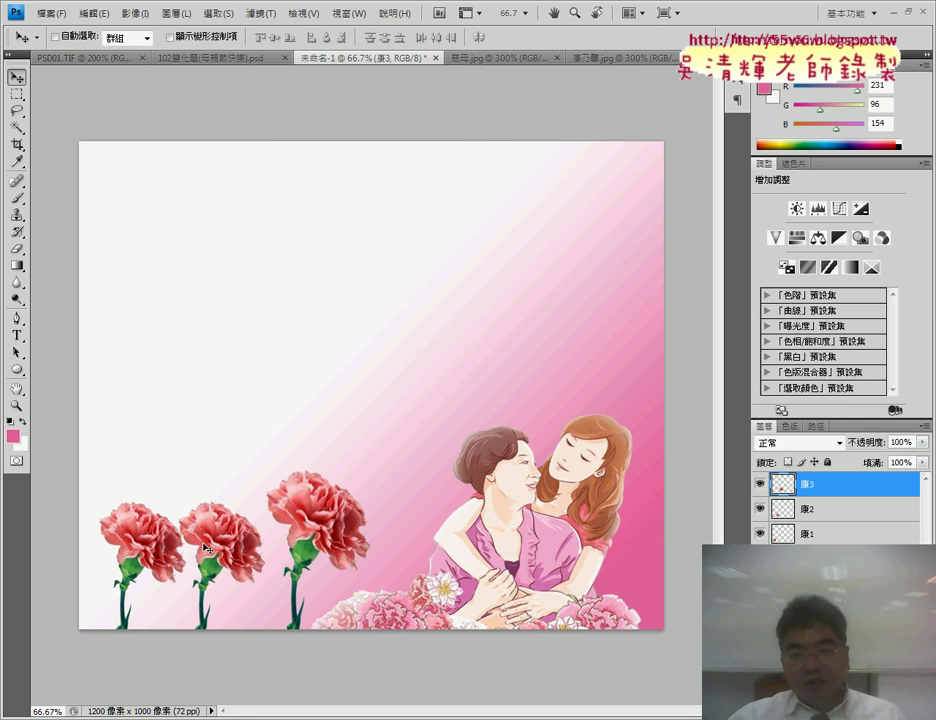
Step: Scale the second carnation (康2) to about 113%, then view the finished 102變化題(母親節快樂).psd example
left_click(822, 512)
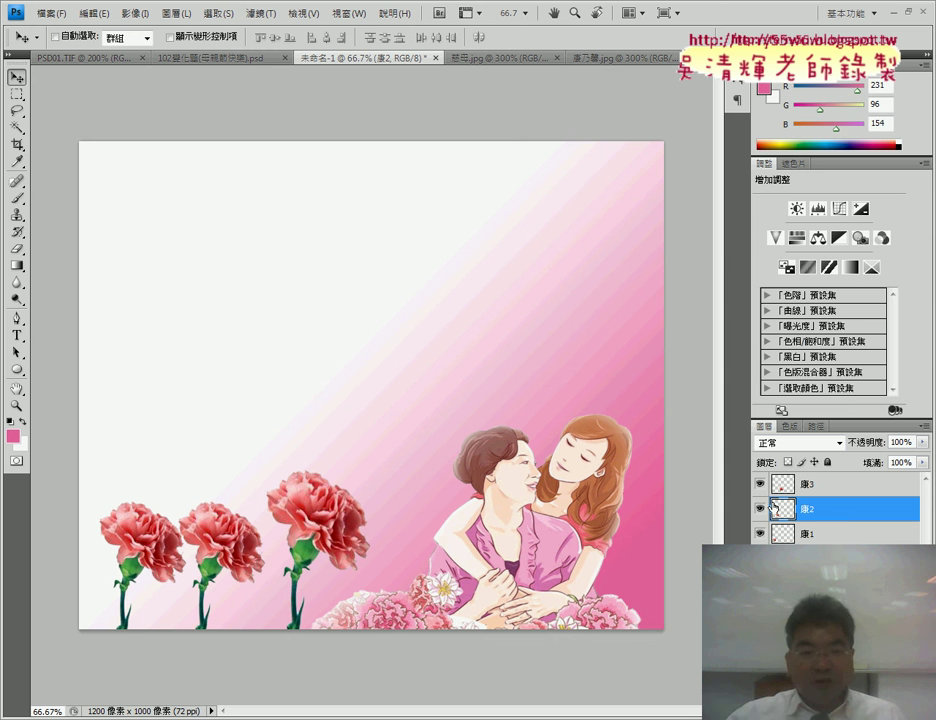
key("ctrl+t")
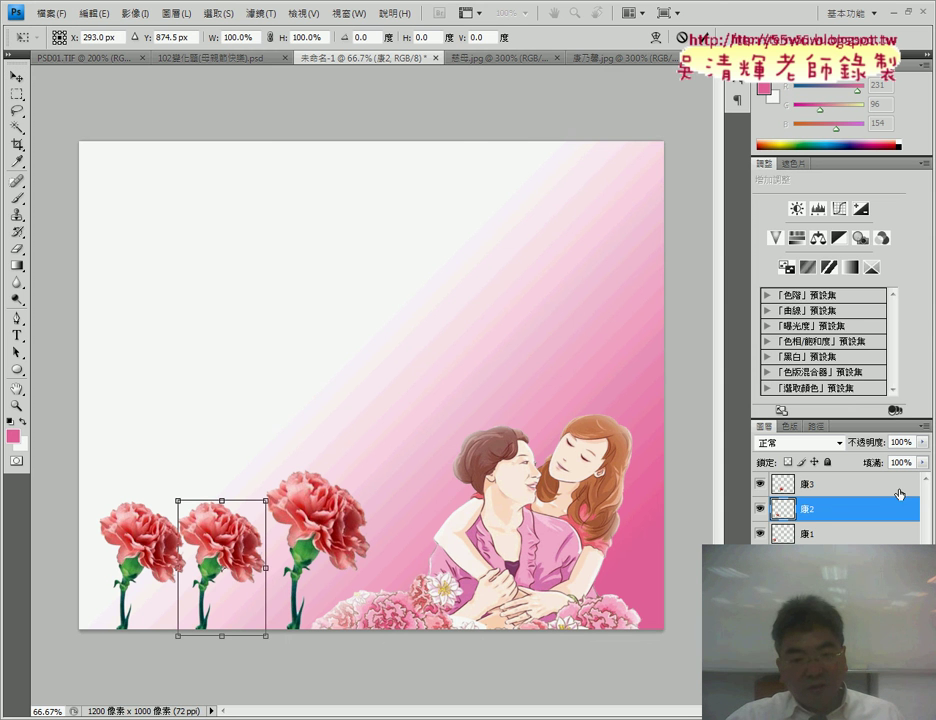
mouse_move(268, 497)
left_mouse_down()
mouse_move(283, 478)
mouse_move(277, 484)
left_mouse_up()
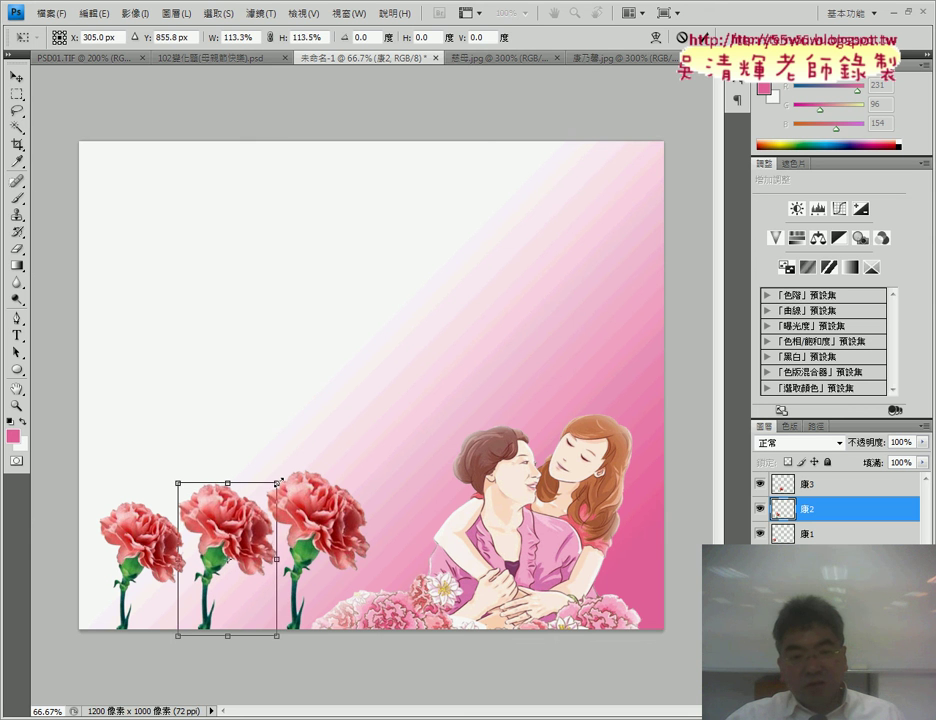
key("Return")
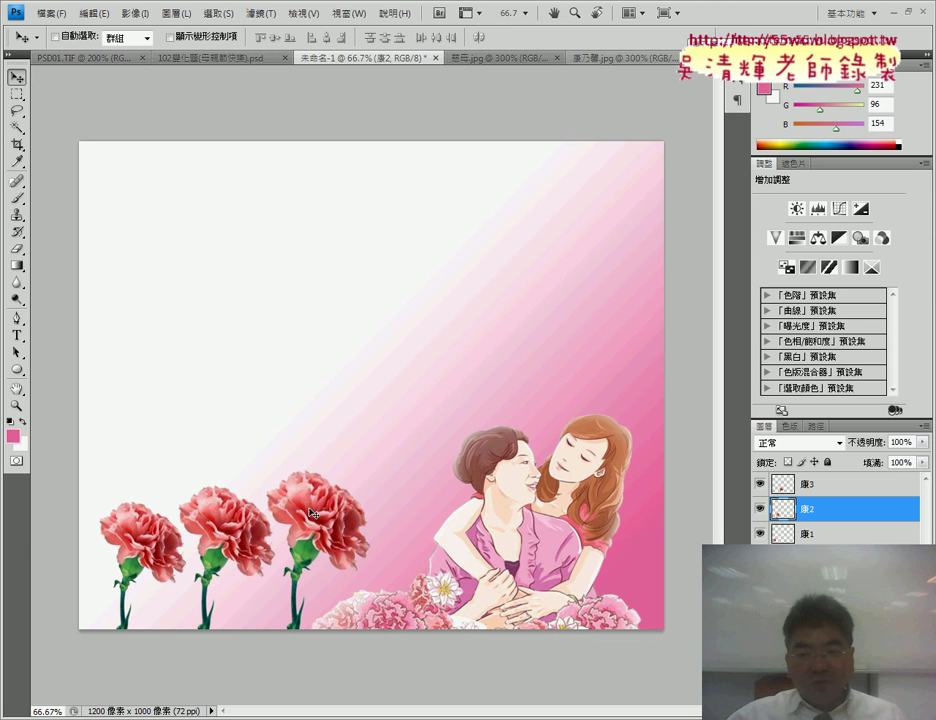
left_click(613, 549, "ctrl")
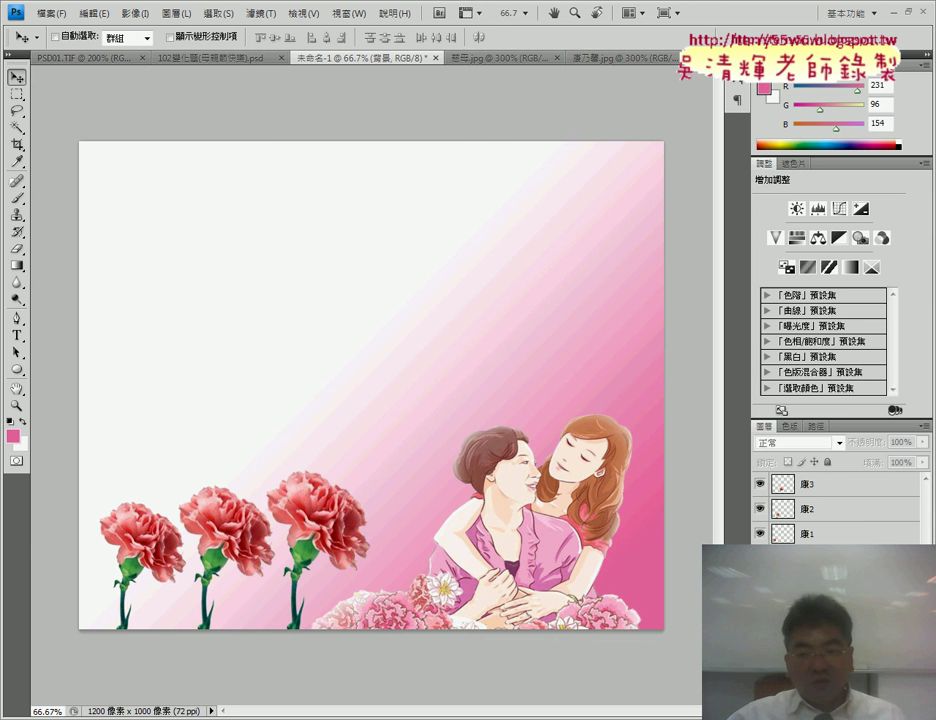
left_click(836, 508)
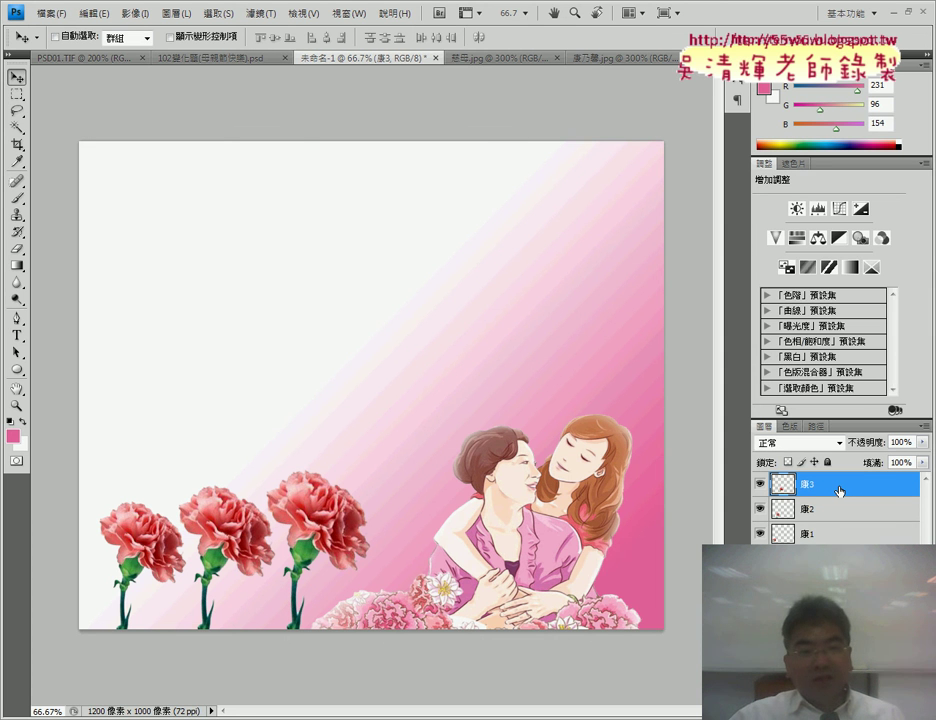
left_click(212, 58)
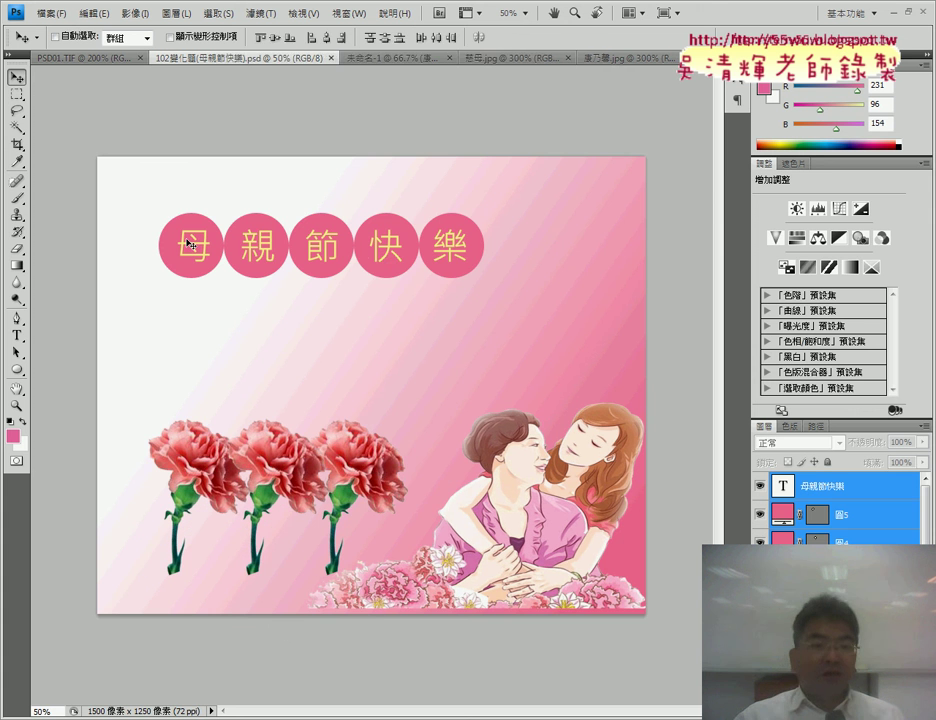